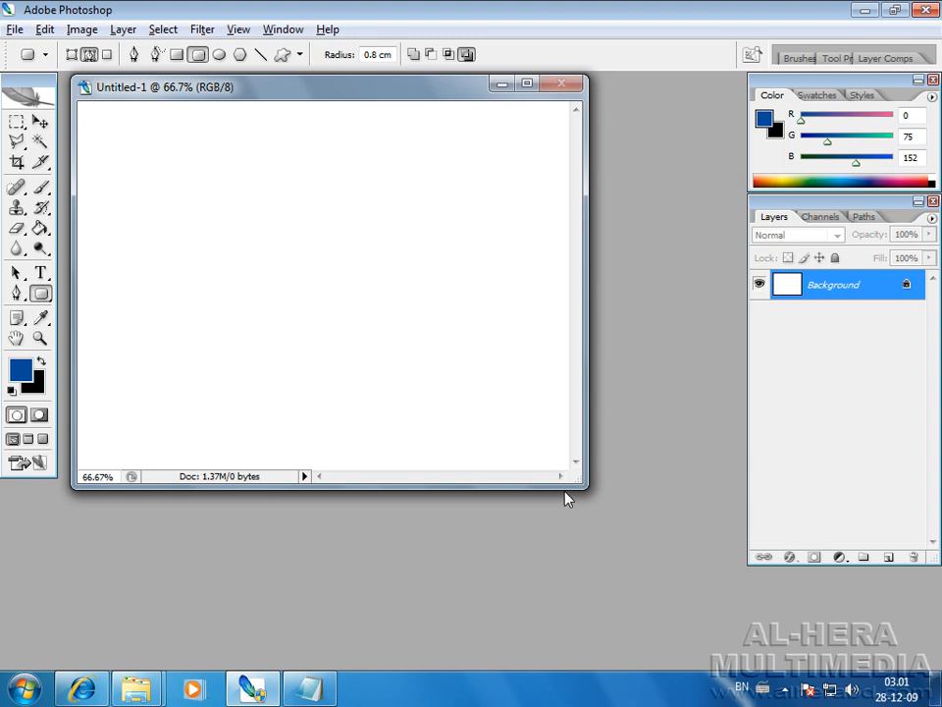
Enlarge the document window around the whole canvas and set the Rounded Rectangle tool to create shape layers.
drag(576, 480, 659, 587)
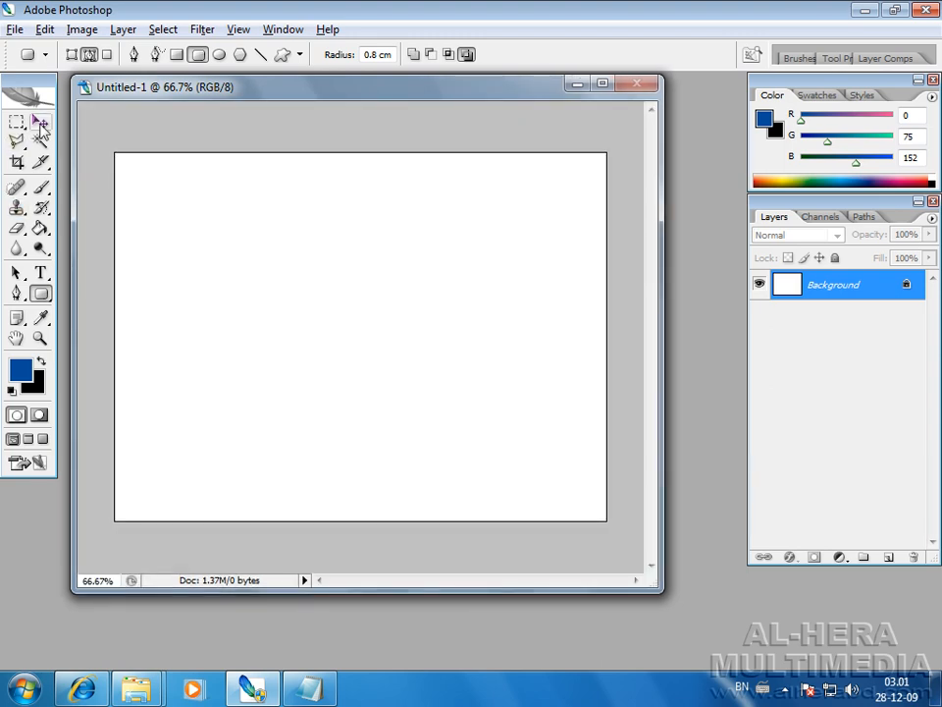
drag(421, 88, 424, 101)
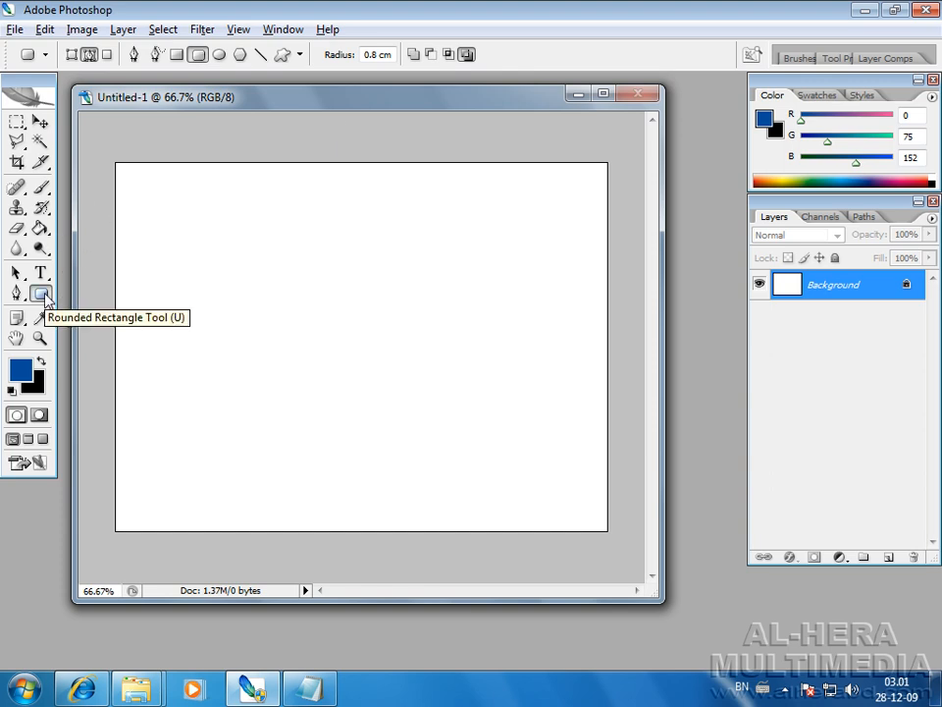
drag(45, 295, 115, 312)
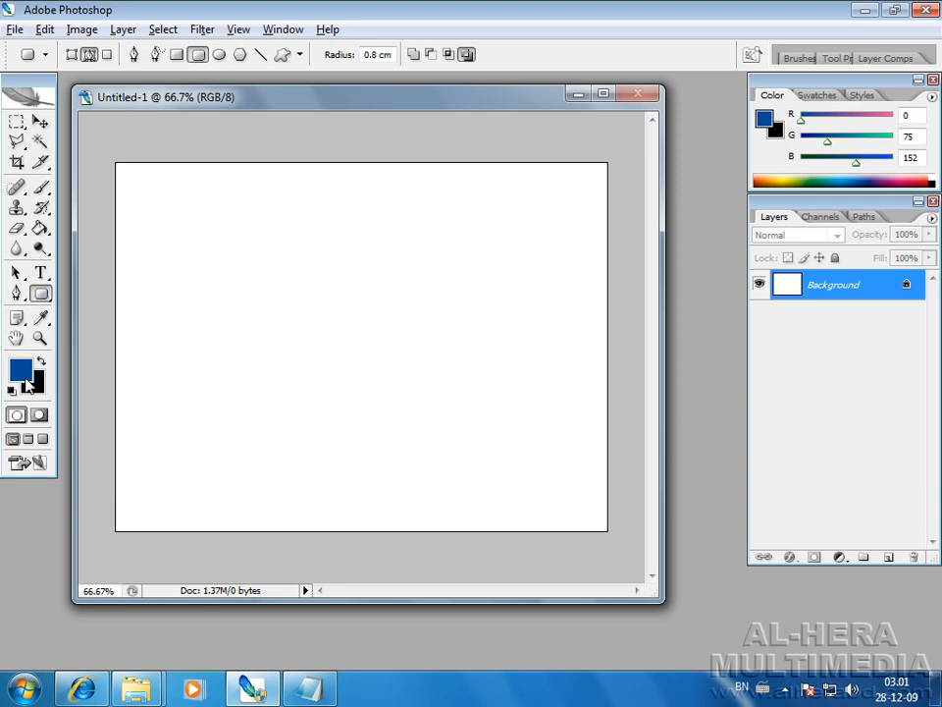
click(75, 57)
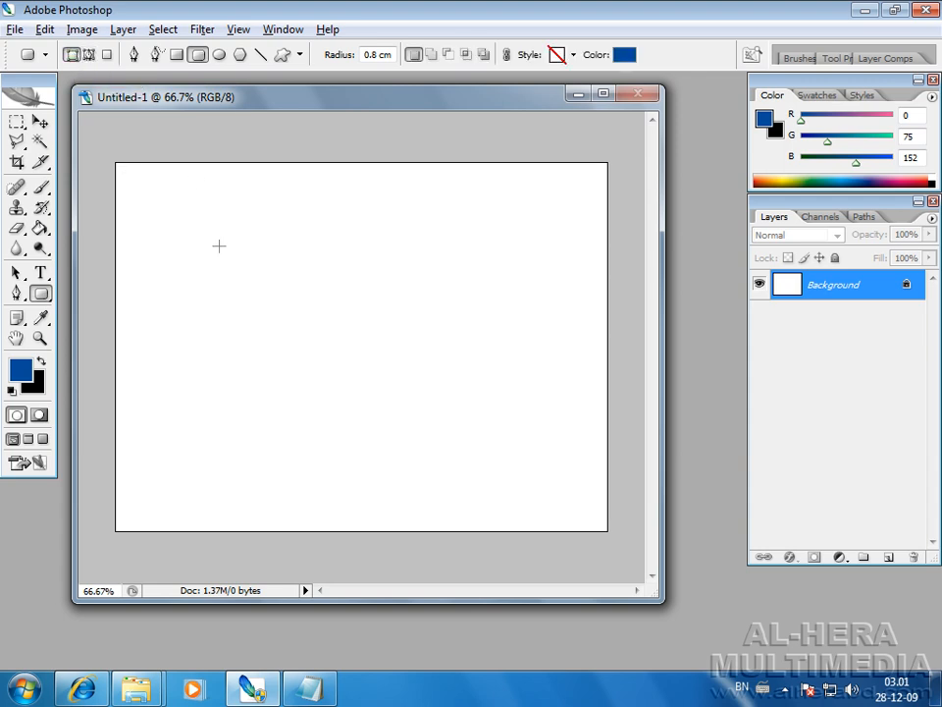
drag(240, 260, 540, 416)
key(ctrl+z)
drag(231, 254, 453, 392)
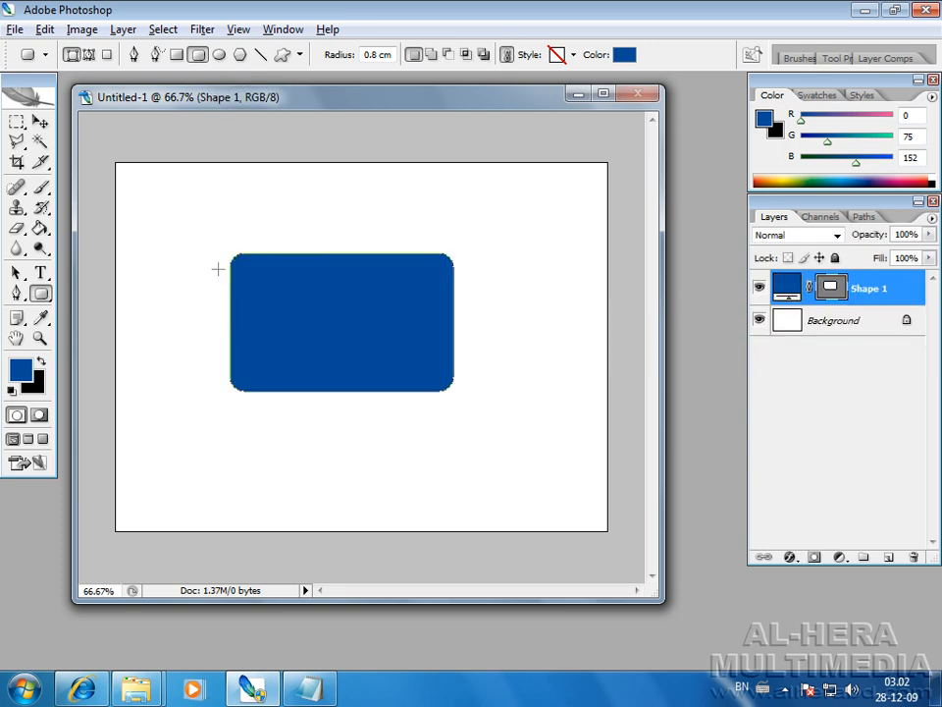
key(ctrl+z)
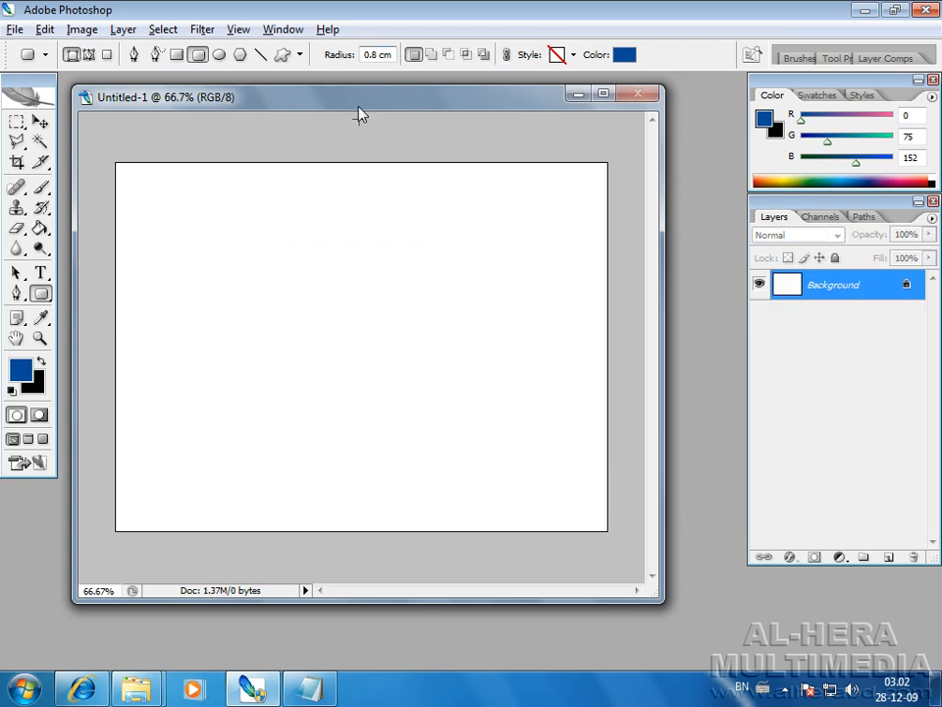
Adjust the corner radius, draw a wide blue rounded rectangle, and shift it slightly to the middle of the canvas.
key(Return)
text(7)
drag(249, 258, 487, 368)
key(v)
mouse_move(384, 292)
mouse_down()
mouse_move(359, 288)
mouse_move(370, 297)
mouse_up()
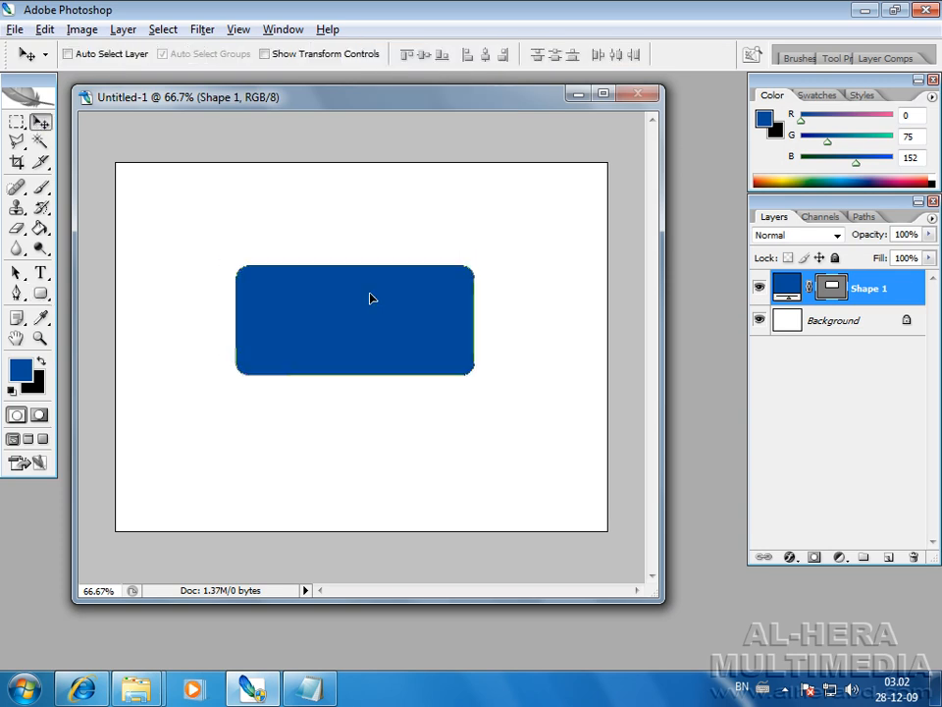
Rasterize the Shape 1 layer and nudge the rounded rectangle slightly downward.
right_click(872, 292)
click(690, 381)
drag(429, 307, 425, 315)
Fill the Background layer with a muted blue of RGB 41, 86, 132.
click(857, 318)
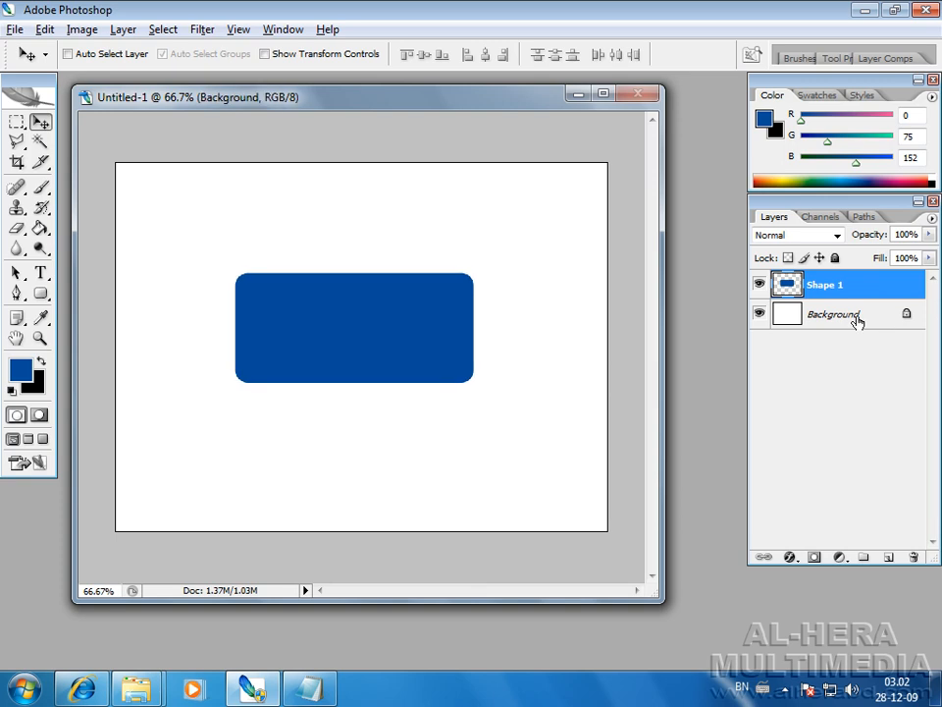
click(20, 370)
mouse_move(606, 260)
mouse_down()
mouse_move(550, 244)
mouse_move(556, 251)
mouse_up()
click(807, 126)
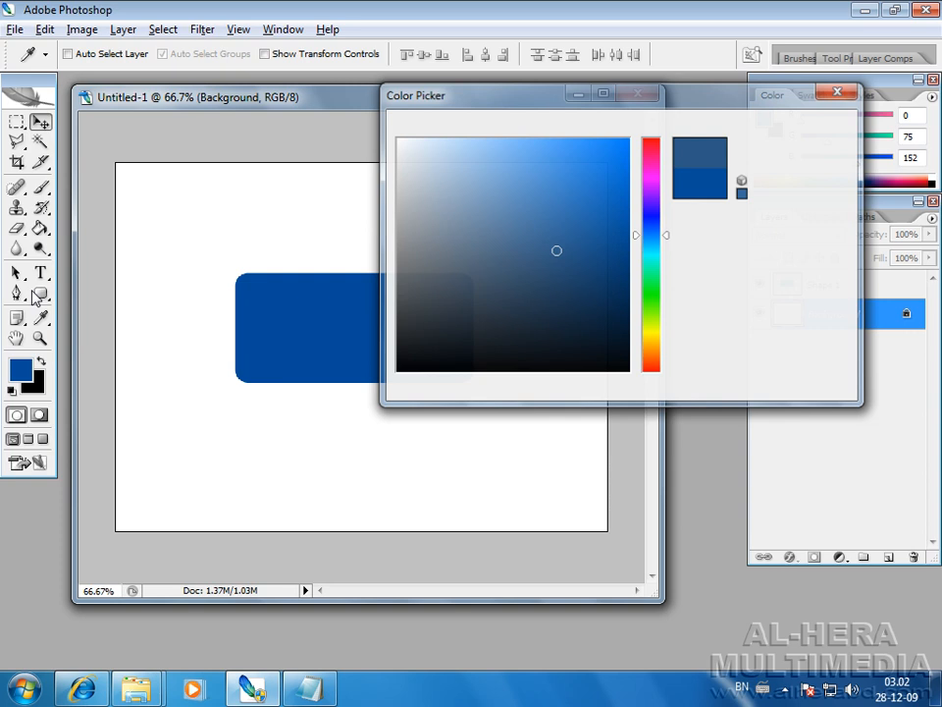
key(g)
click(232, 227)
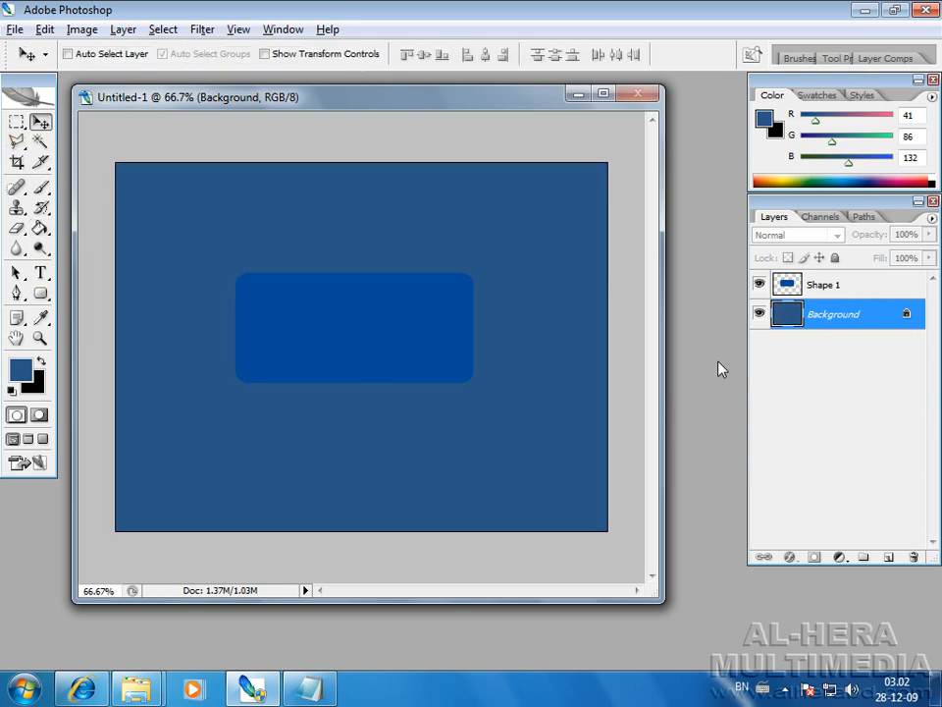
Add a Gradient Overlay effect to the Shape 1 layer, keeping the rounded rectangle in view.
click(823, 287)
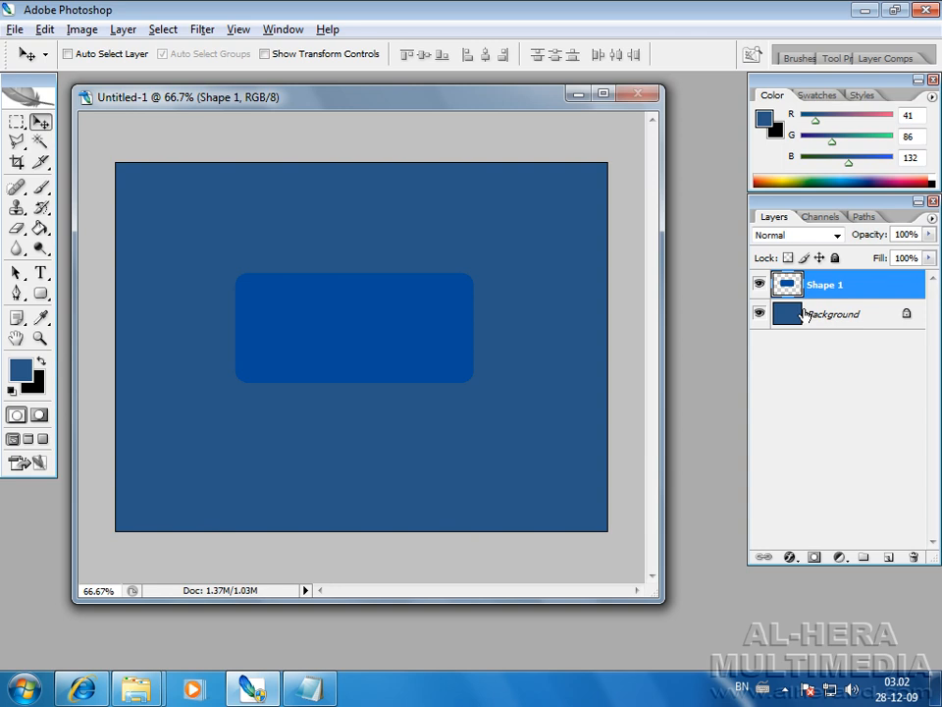
click(791, 556)
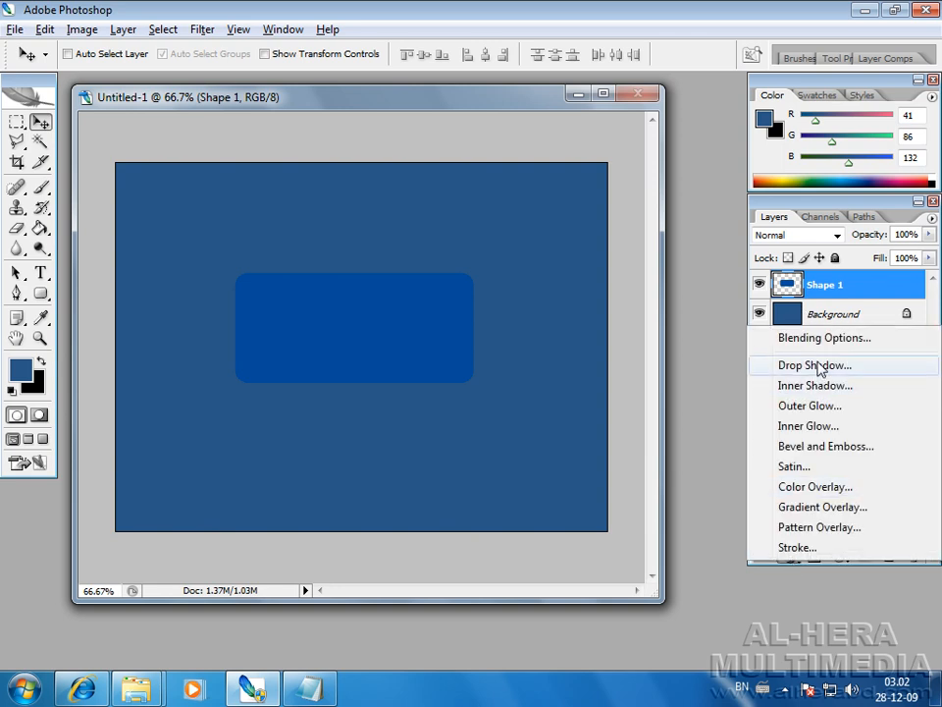
click(821, 507)
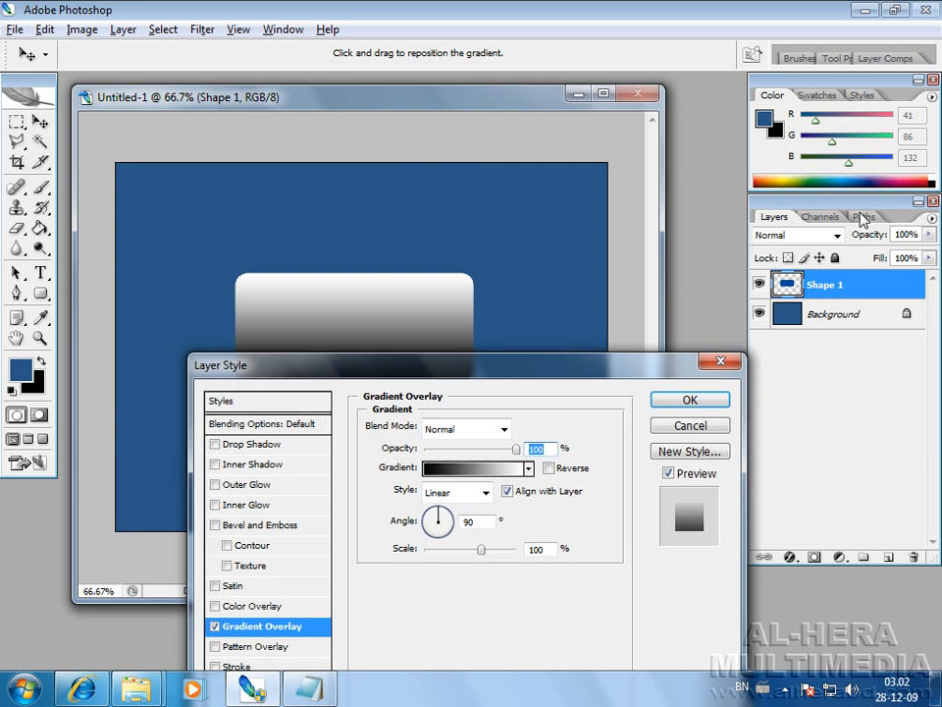
drag(458, 368, 766, 132)
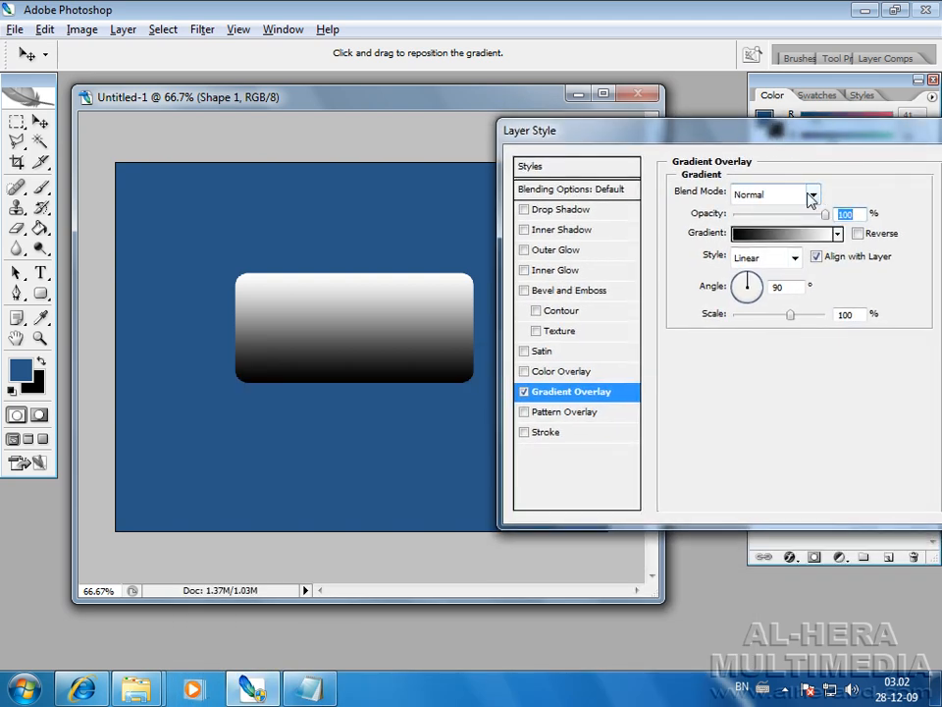
Set the start color stop of the overlay gradient to a dark olive green.
click(766, 233)
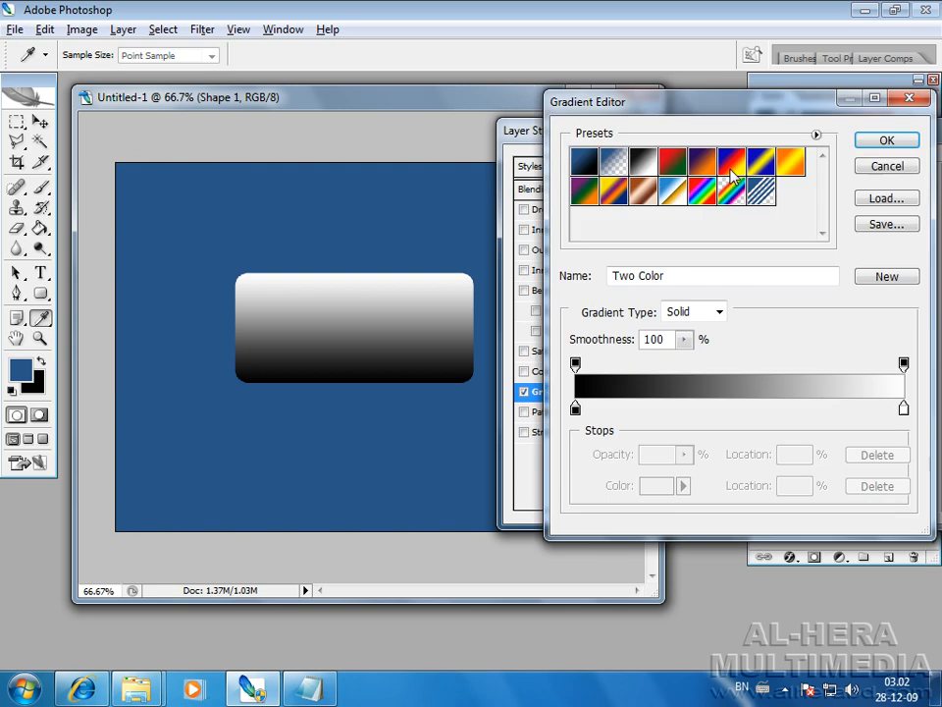
drag(753, 373, 702, 120)
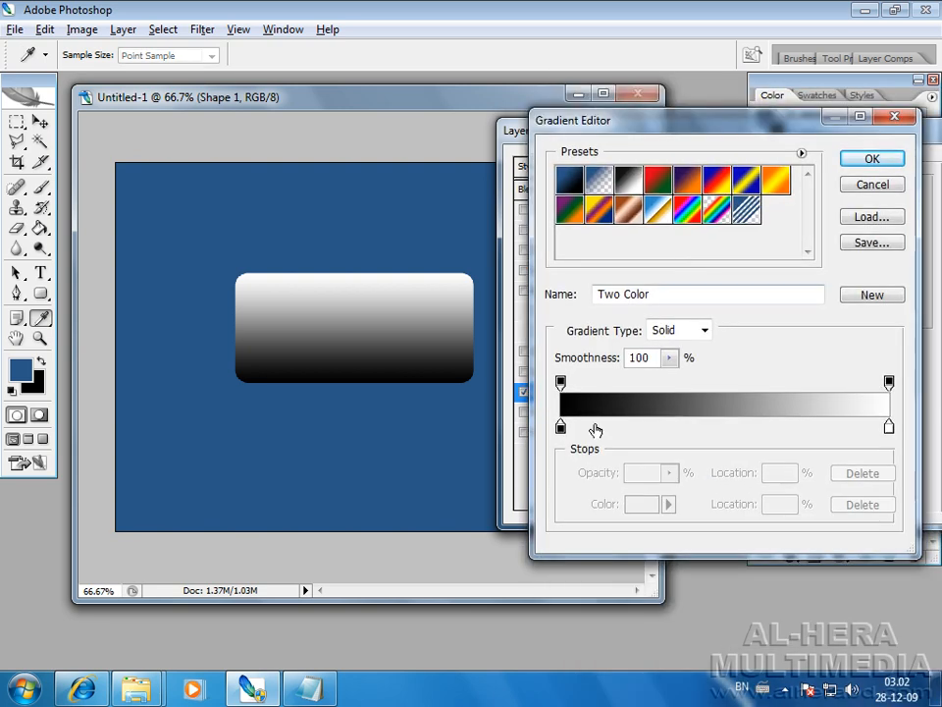
double_click(561, 428)
drag(557, 100, 681, 166)
click(781, 361)
click(754, 237)
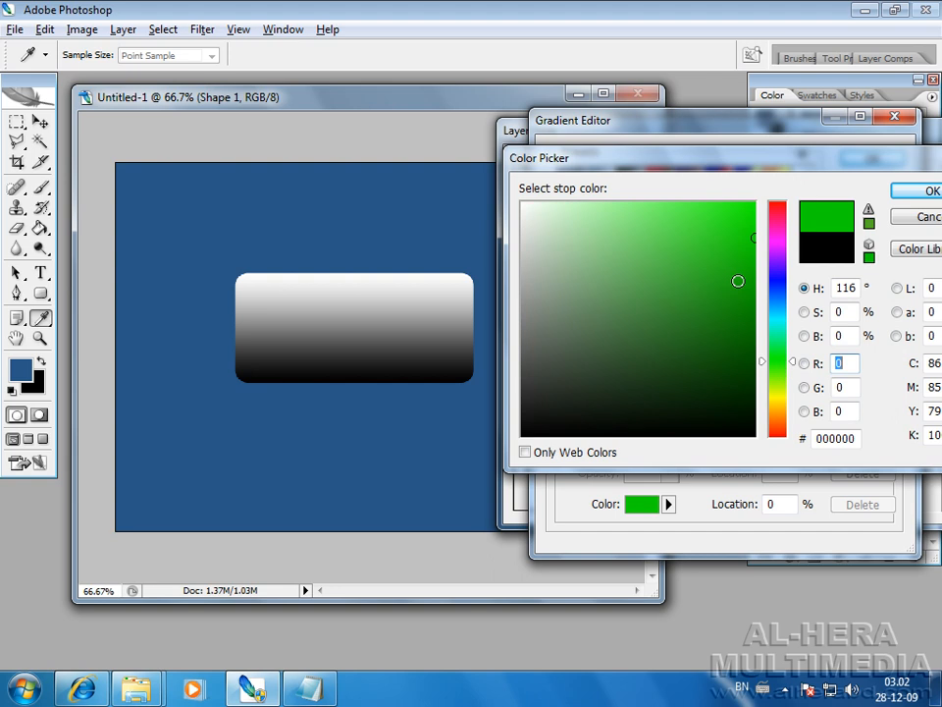
mouse_move(723, 262)
mouse_down()
mouse_move(793, 325)
mouse_move(789, 352)
mouse_move(762, 330)
mouse_move(762, 368)
mouse_move(710, 349)
mouse_move(761, 373)
mouse_move(747, 343)
mouse_move(749, 351)
mouse_up()
click(783, 370)
click(781, 368)
click(784, 383)
click(896, 190)
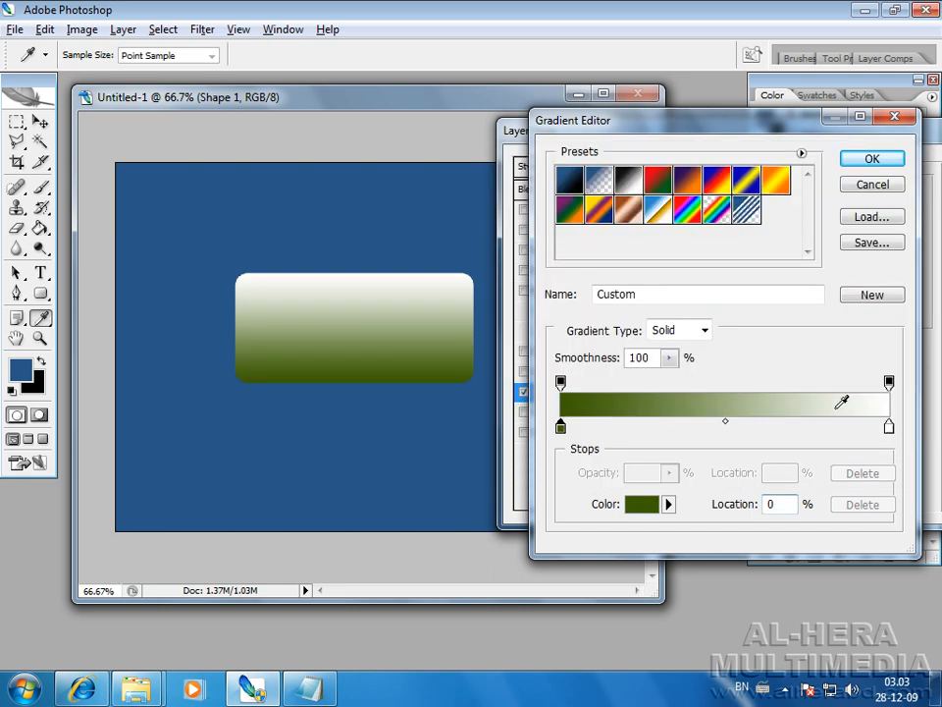
Set the end color stop of the overlay gradient to a bright olive green, 77b500.
double_click(889, 428)
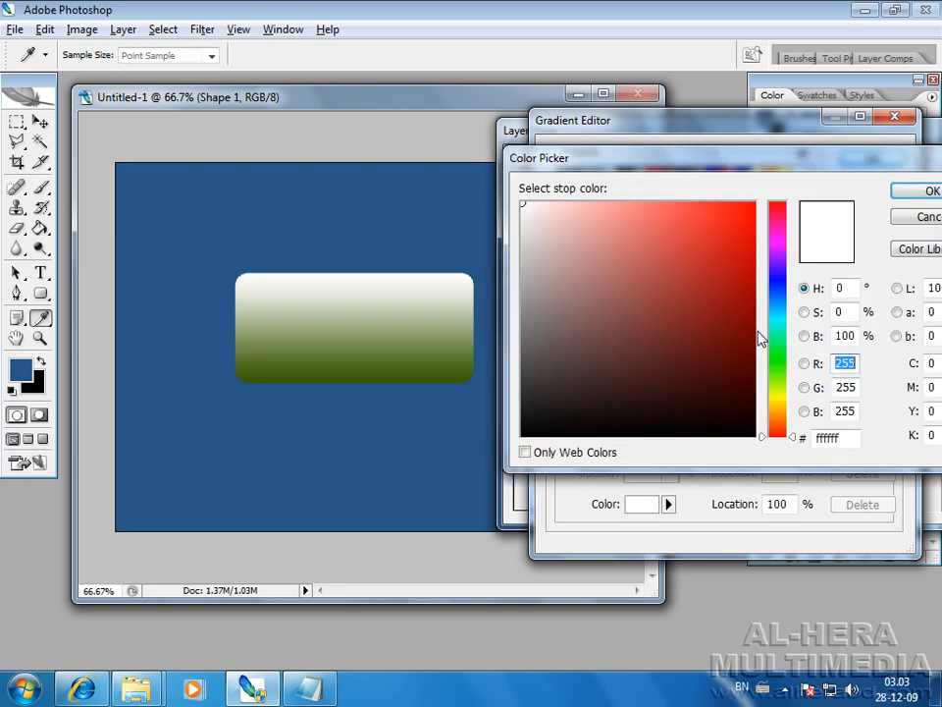
drag(781, 381, 778, 385)
drag(706, 329, 790, 302)
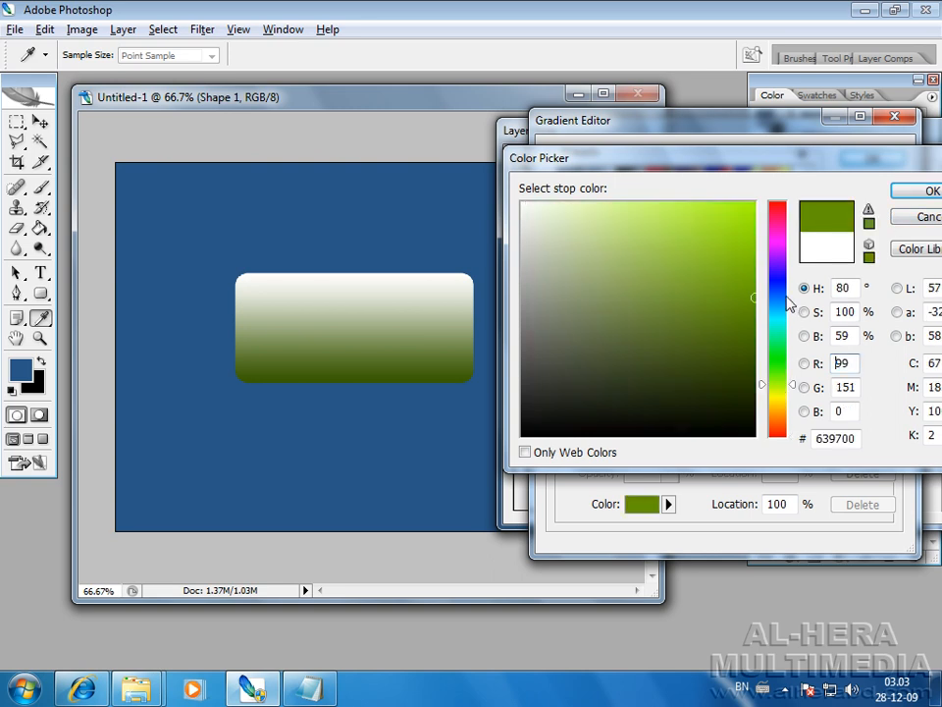
drag(737, 281, 759, 276)
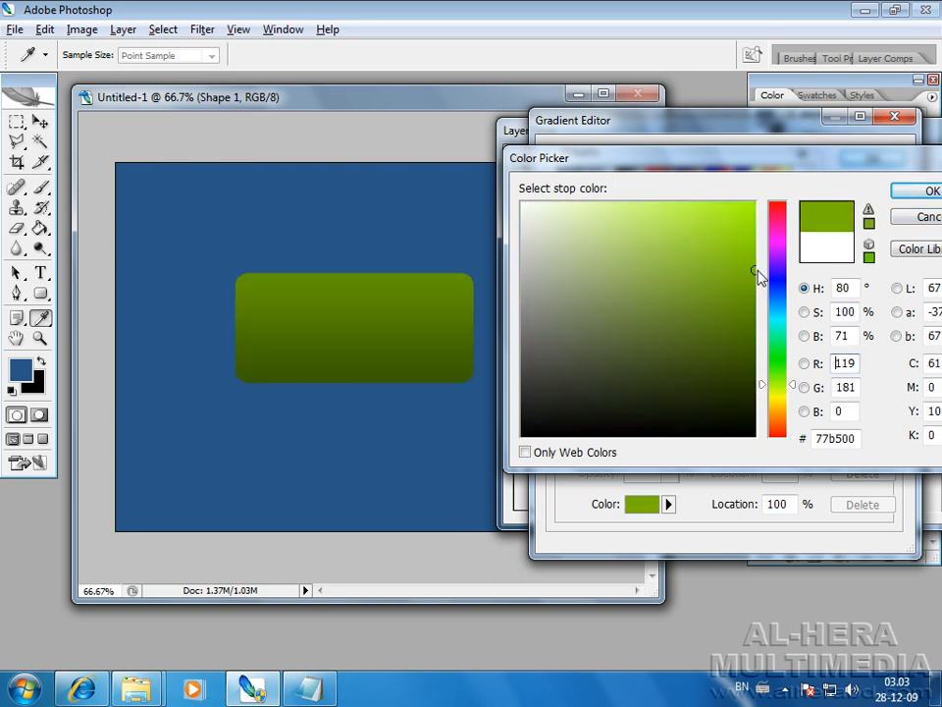
key(Return)
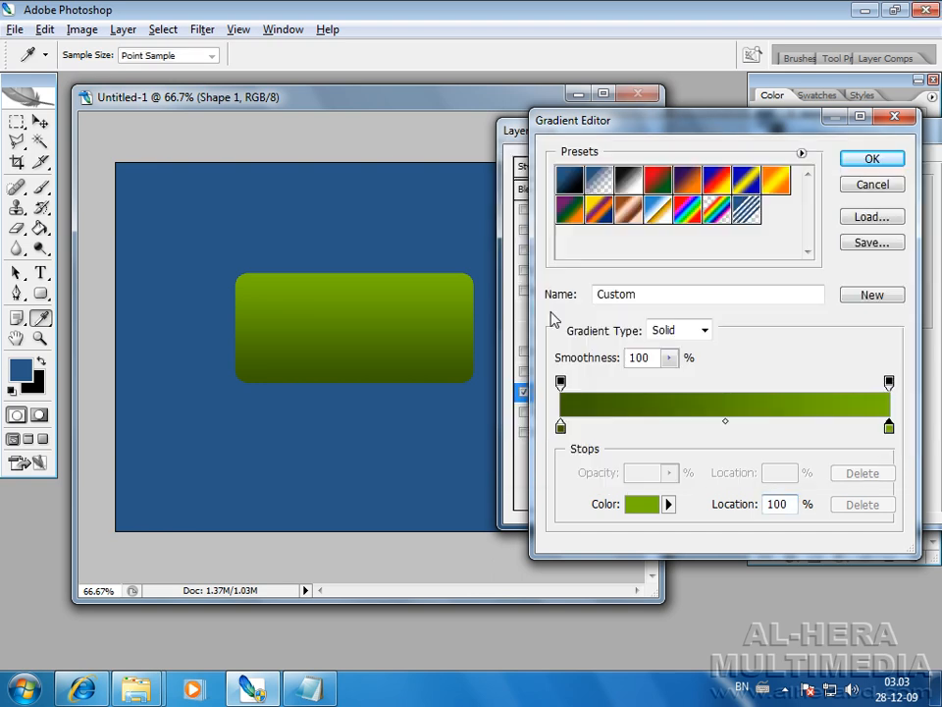
Darken the gradient's end color stop slightly to a medium olive green and accept the gradient.
double_click(889, 427)
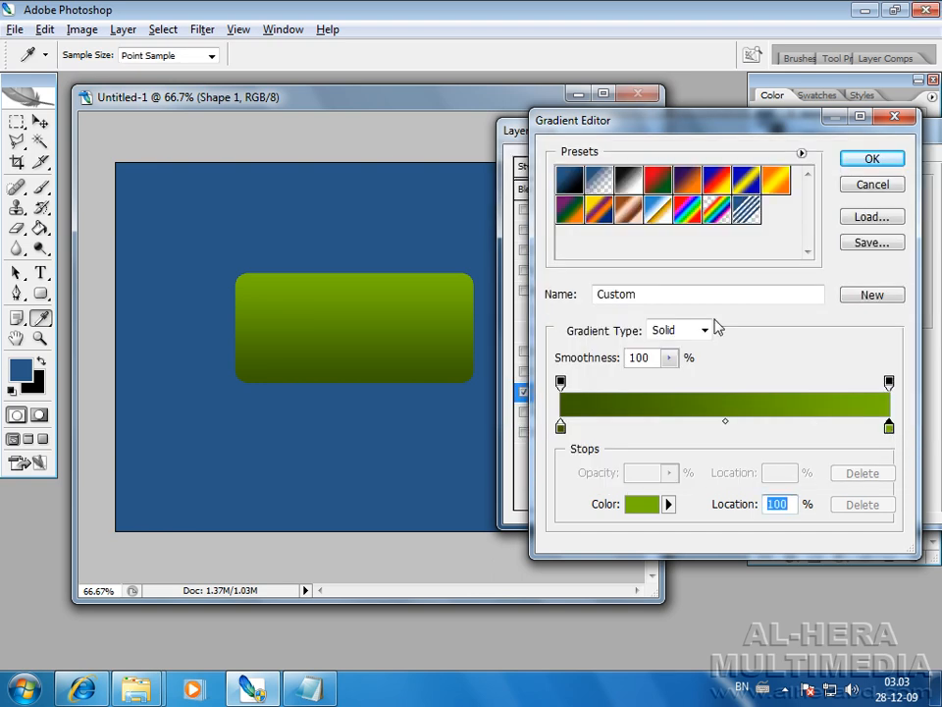
click(754, 293)
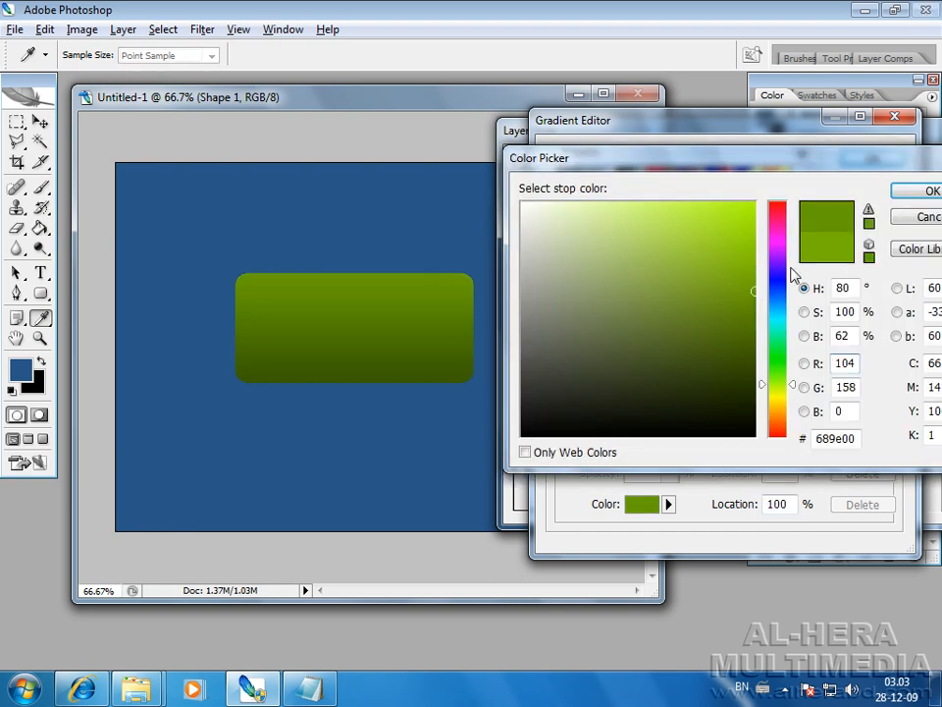
click(757, 288)
click(761, 289)
key(Return)
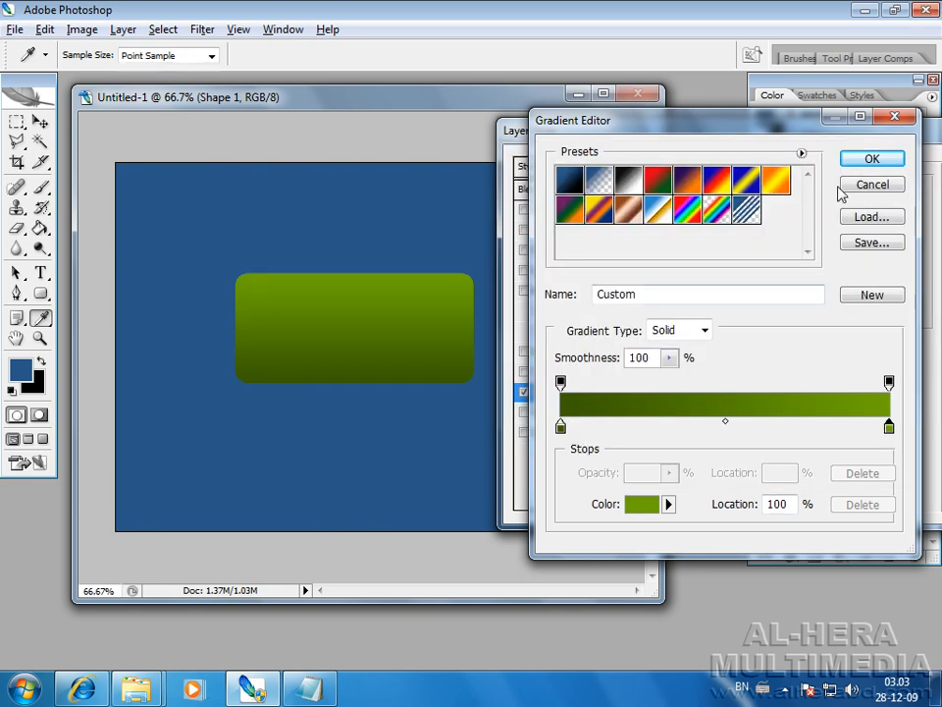
click(870, 158)
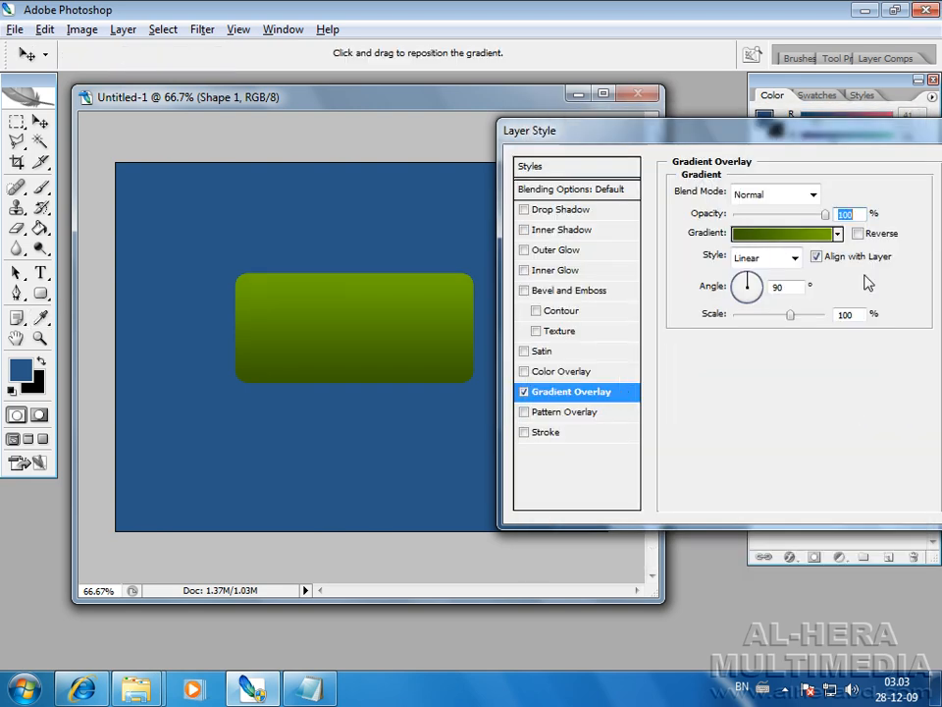
Add a Stroke effect to the rounded rectangle with Inside position and Overlay blend mode.
drag(814, 136, 683, 111)
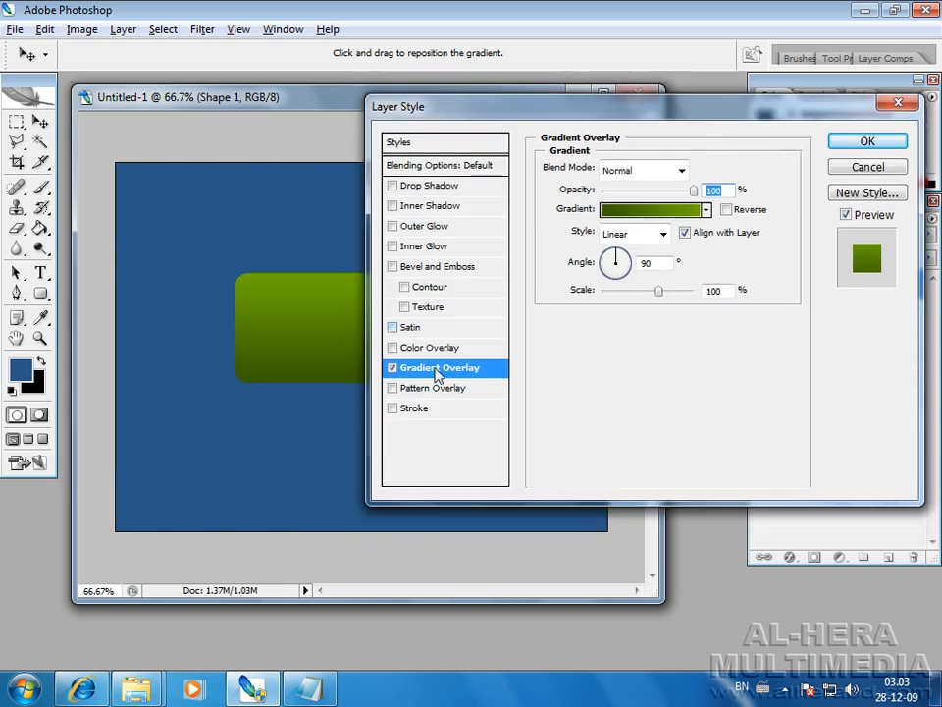
click(394, 411)
click(420, 412)
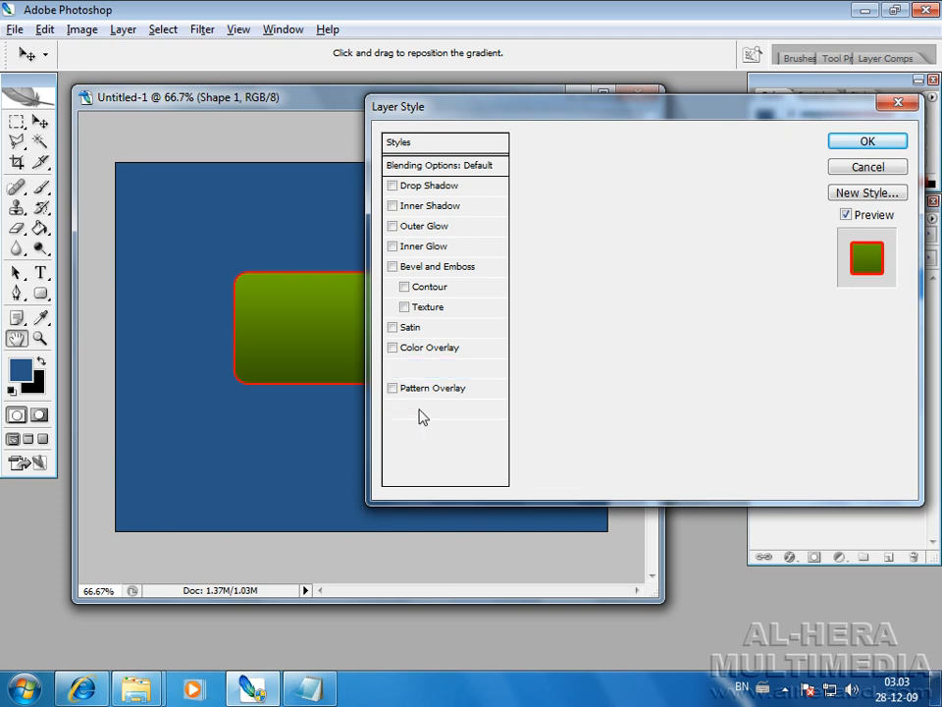
drag(655, 112, 726, 148)
click(736, 225)
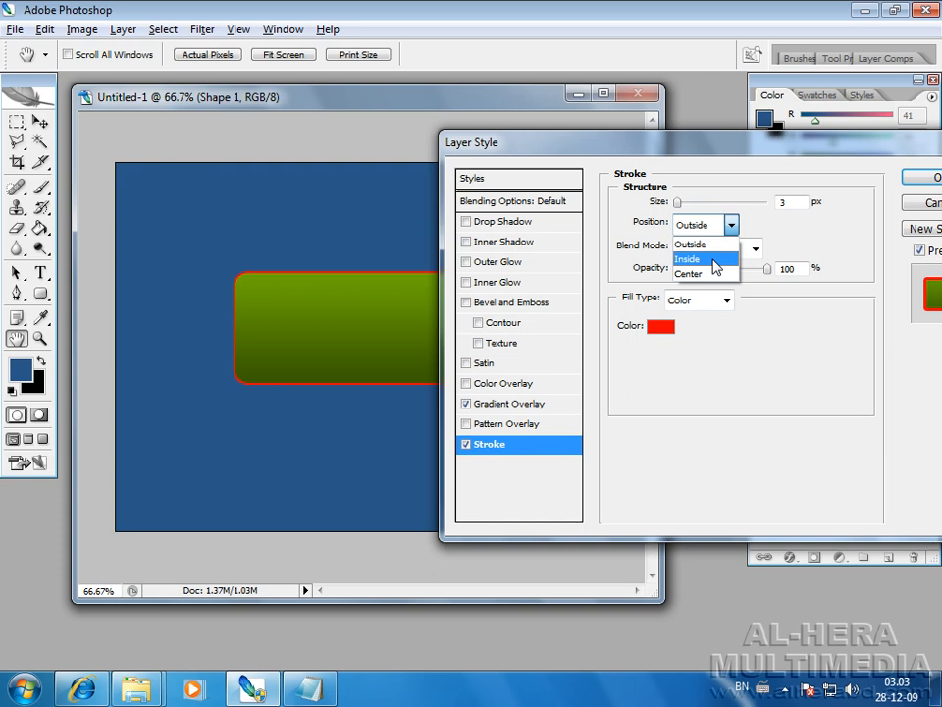
click(717, 261)
click(755, 251)
click(755, 251)
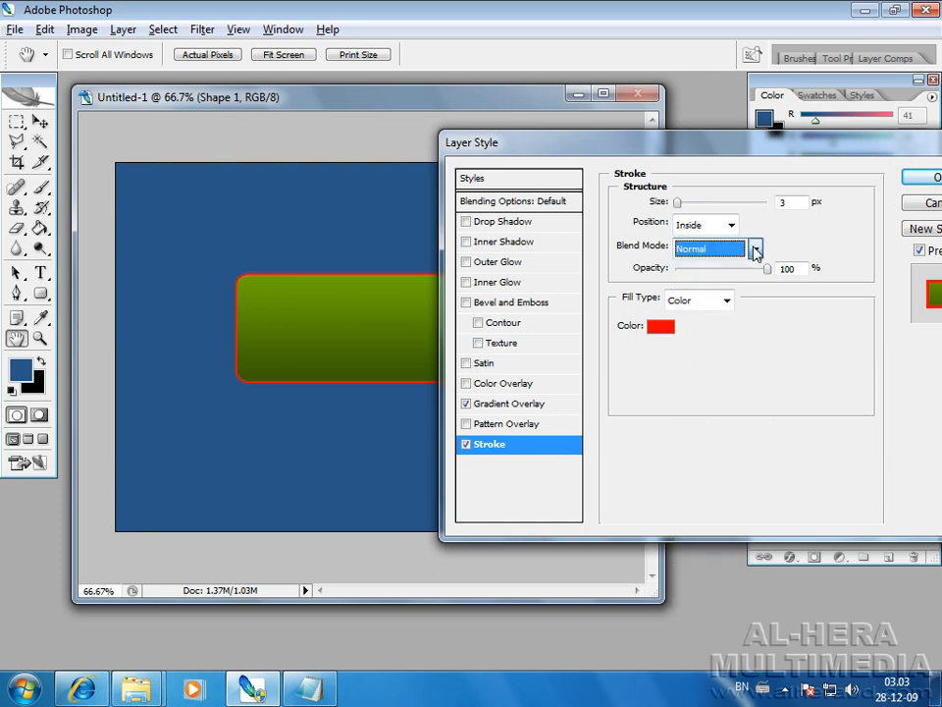
click(754, 252)
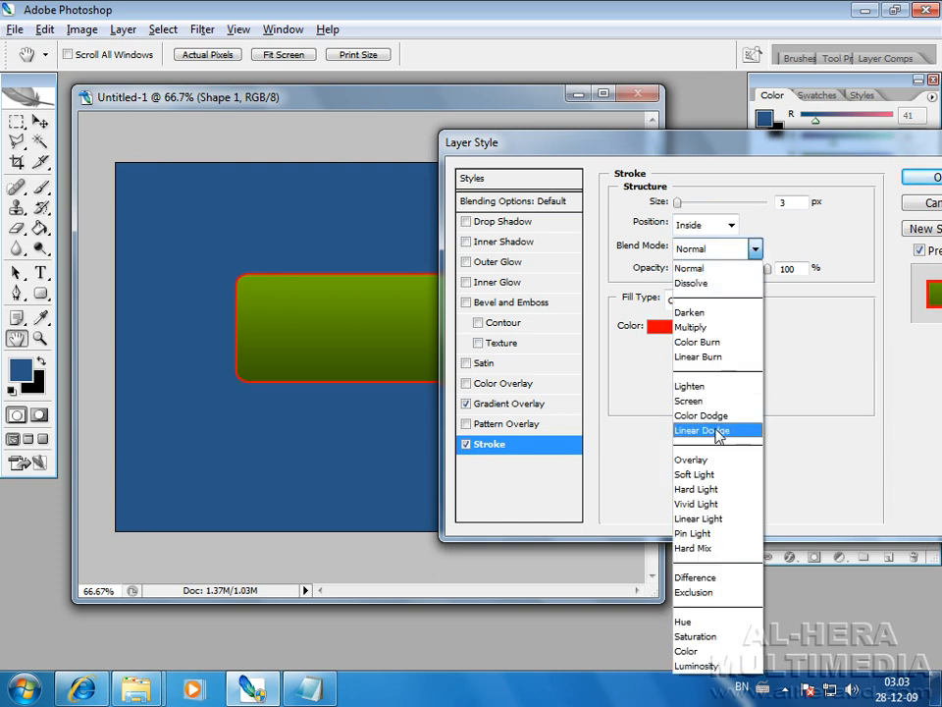
click(715, 462)
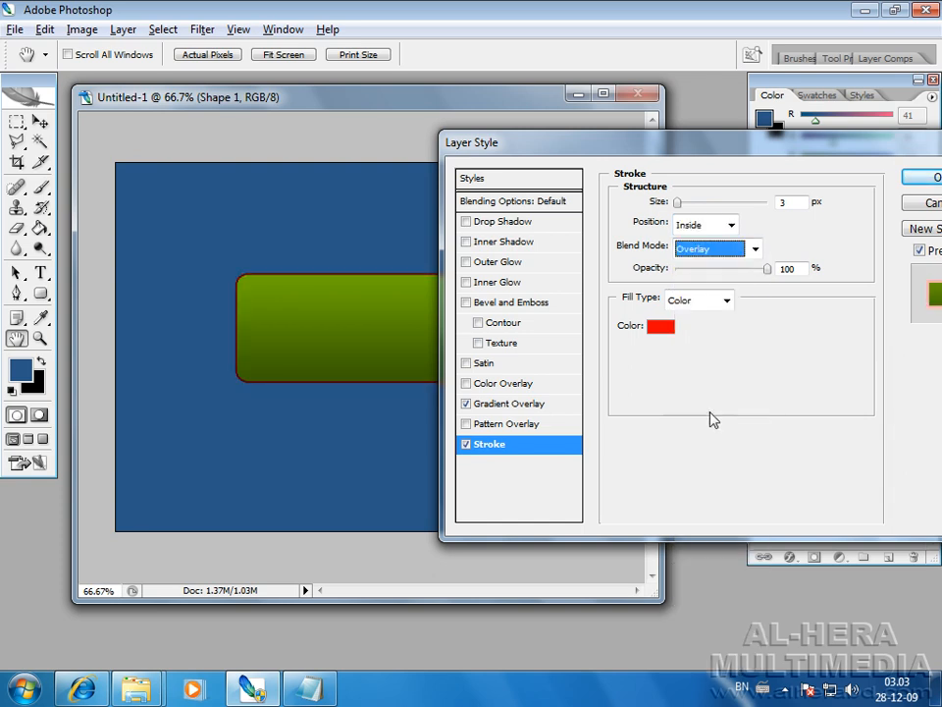
click(660, 326)
drag(858, 164, 509, 194)
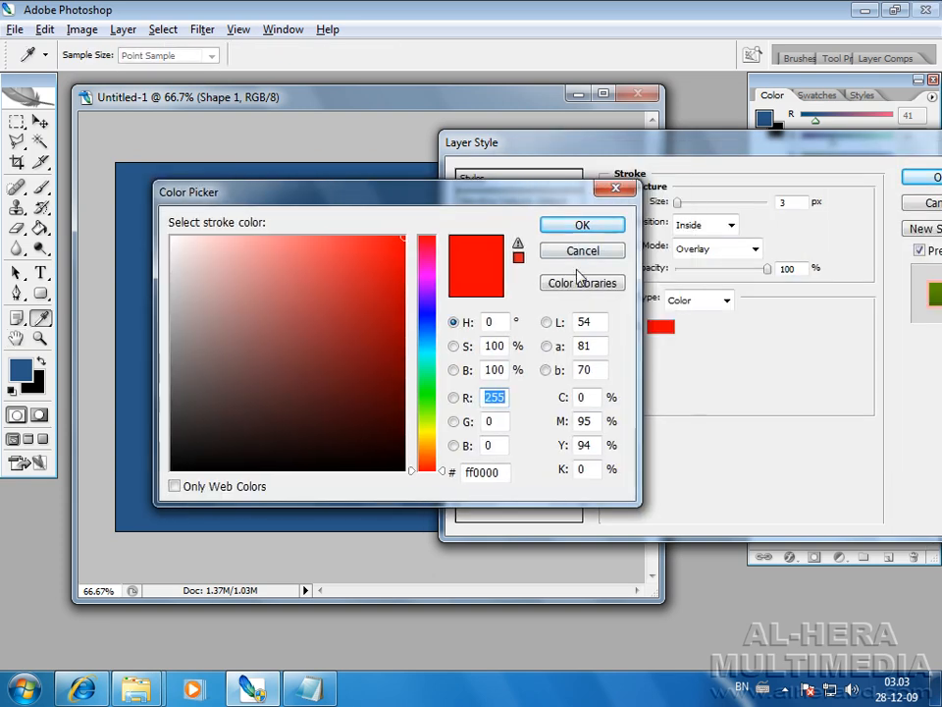
click(604, 253)
Switch the stroke's fill type to Gradient and open the stroke gradient for editing.
click(724, 301)
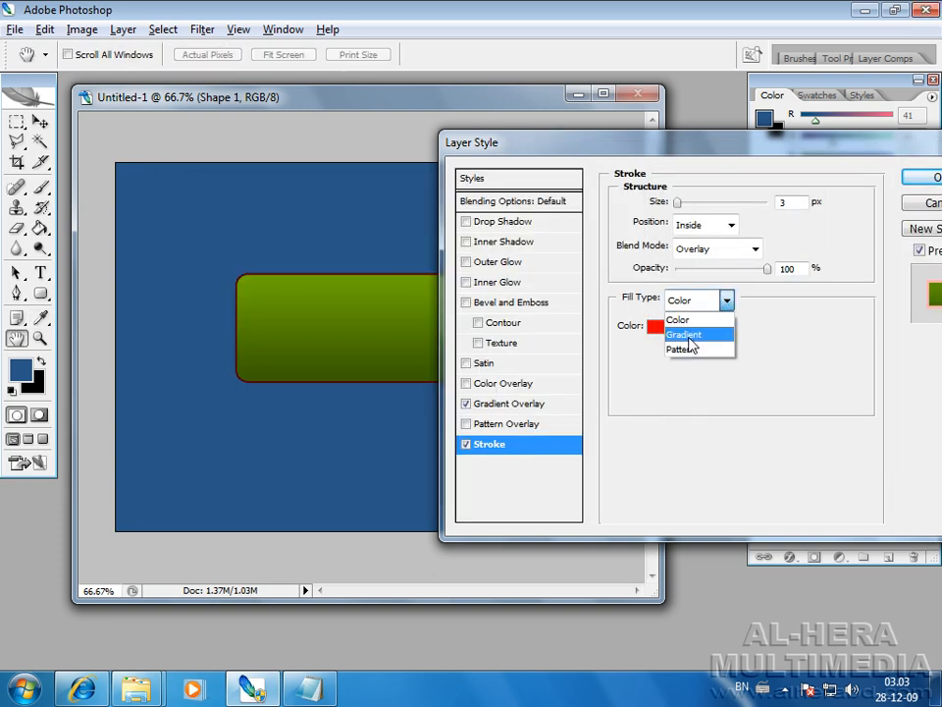
click(690, 336)
click(706, 268)
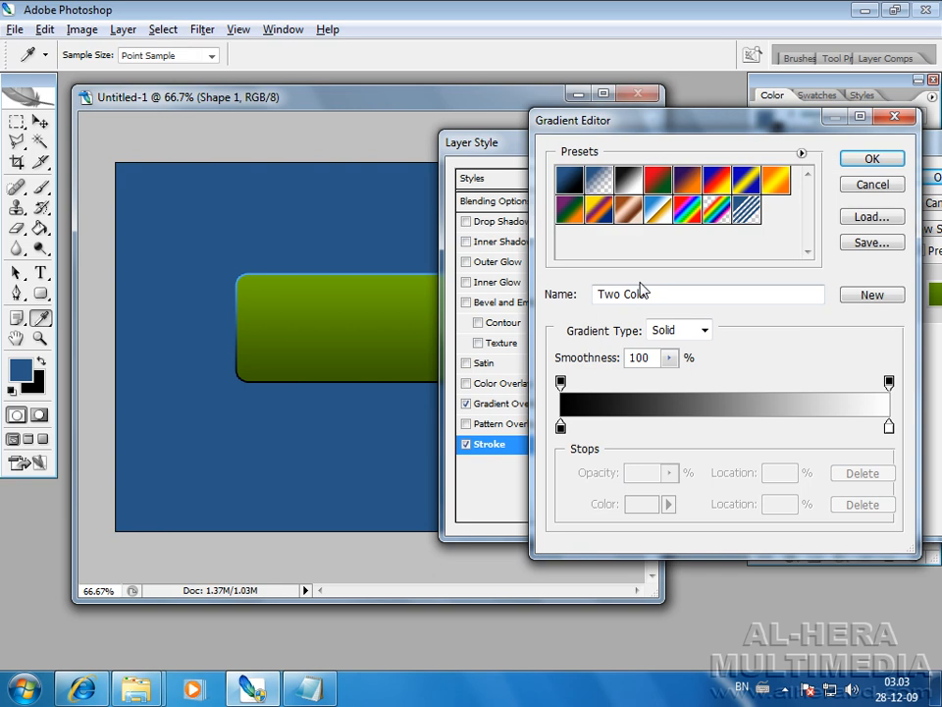
Set the start color stop of the stroke gradient to a dark green, 376a01.
click(560, 428)
drag(442, 197, 742, 188)
click(735, 401)
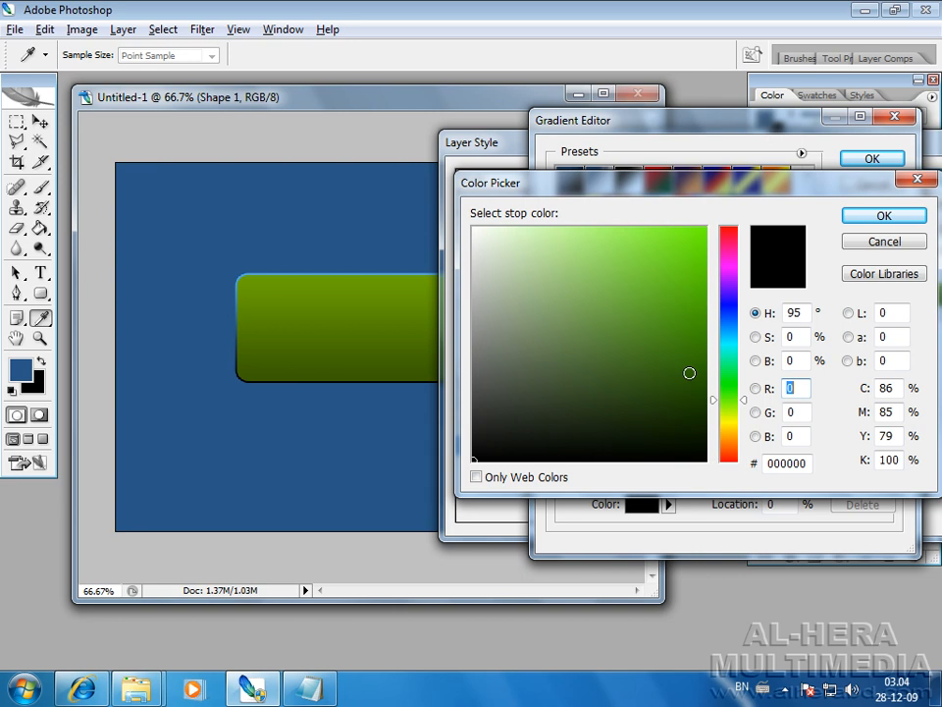
click(707, 384)
click(706, 404)
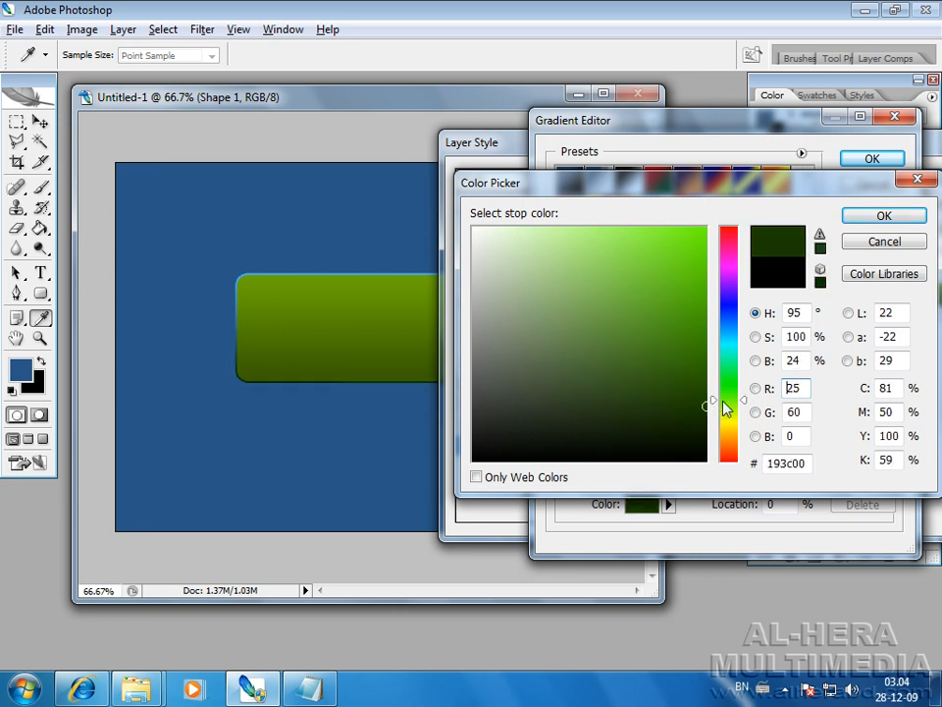
click(705, 388)
click(738, 414)
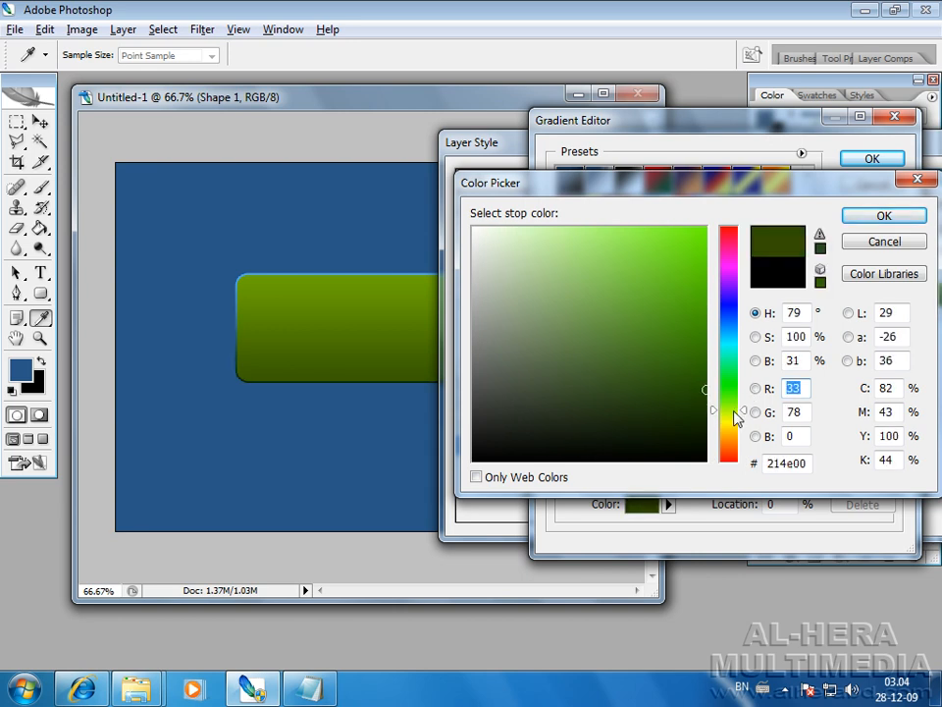
drag(744, 410, 744, 404)
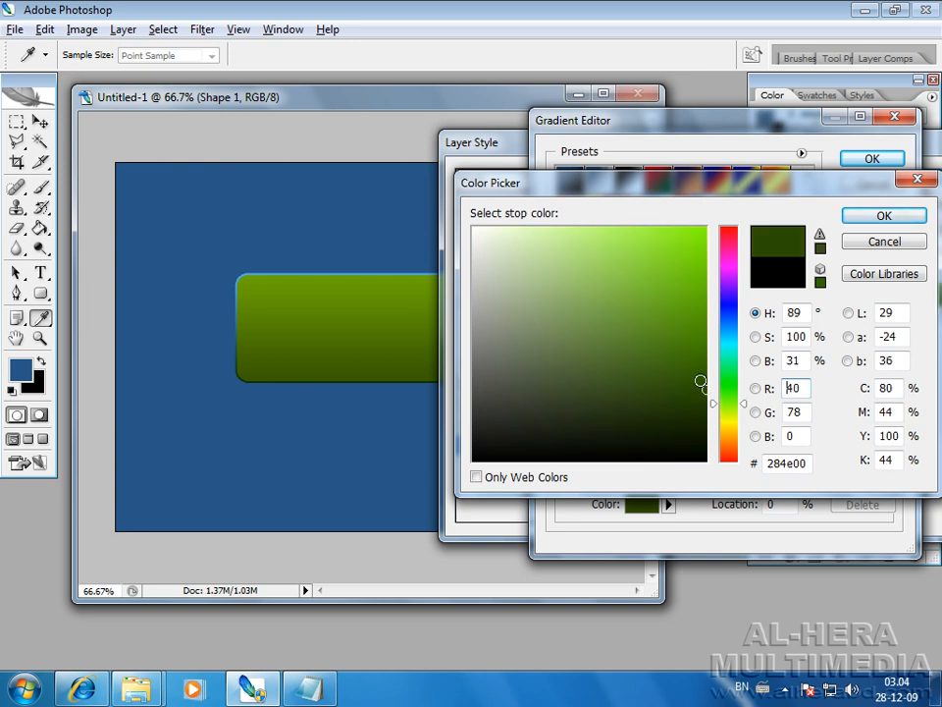
click(706, 376)
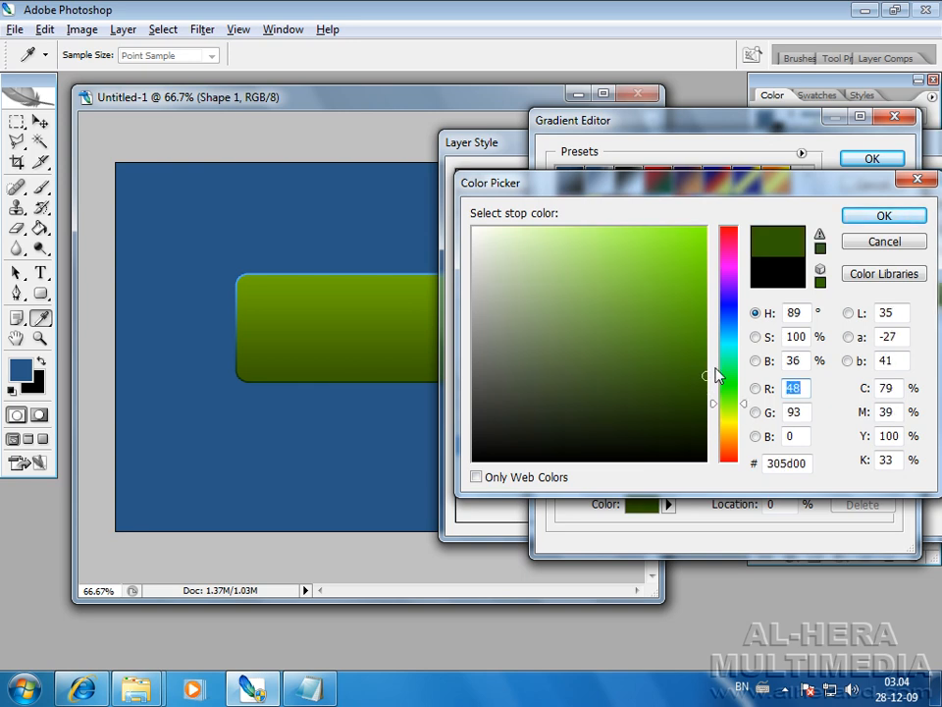
click(704, 360)
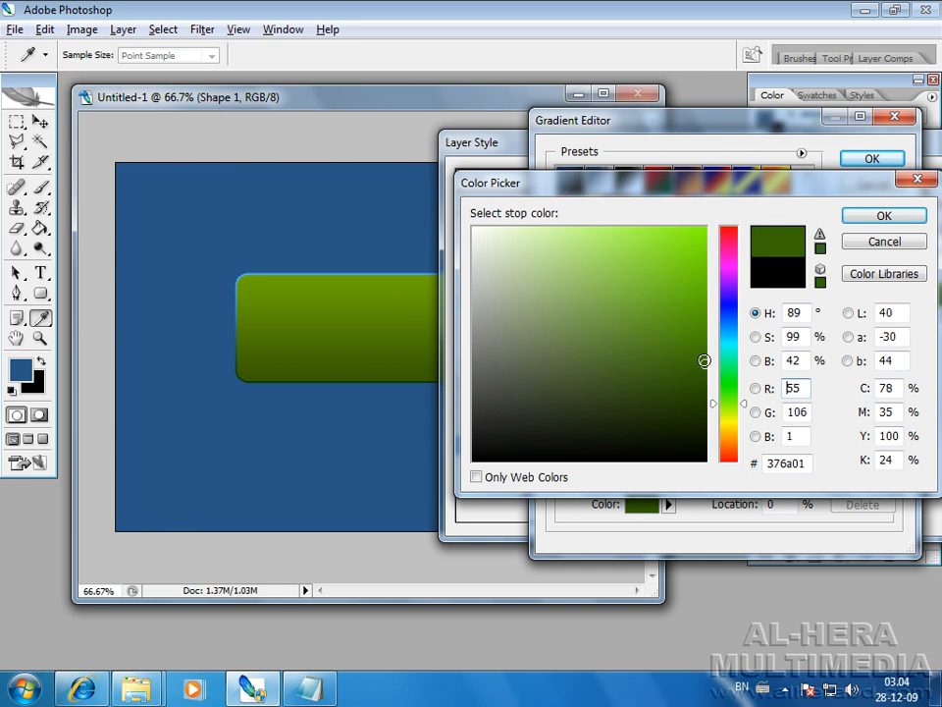
click(854, 221)
Set the end color stop of the stroke gradient to a bright lime green, a8ff00, and accept the gradient.
double_click(888, 426)
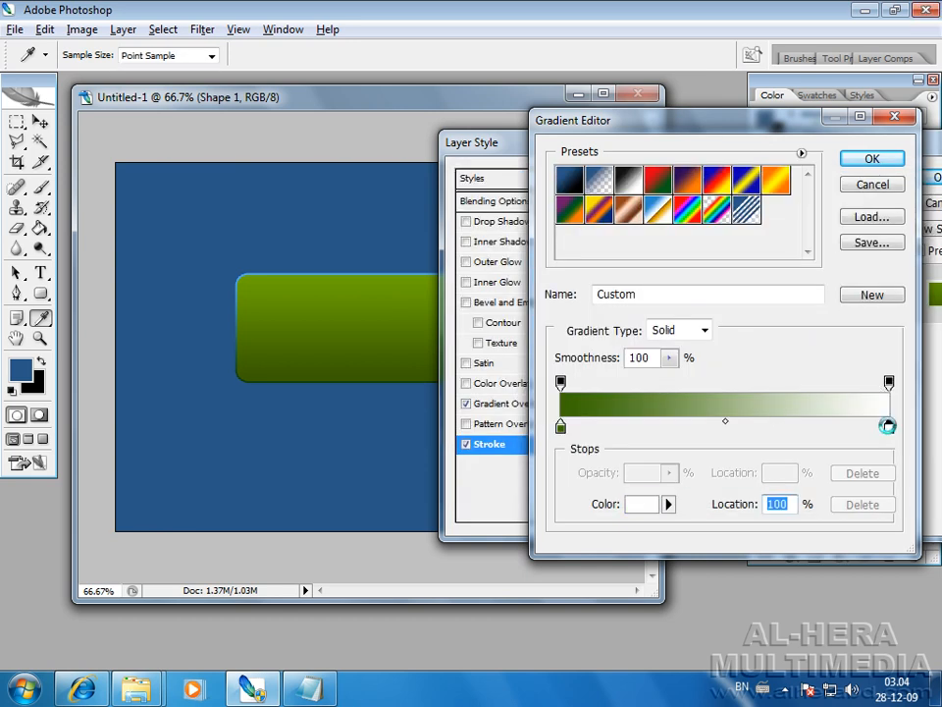
drag(731, 398, 737, 403)
drag(667, 270, 755, 195)
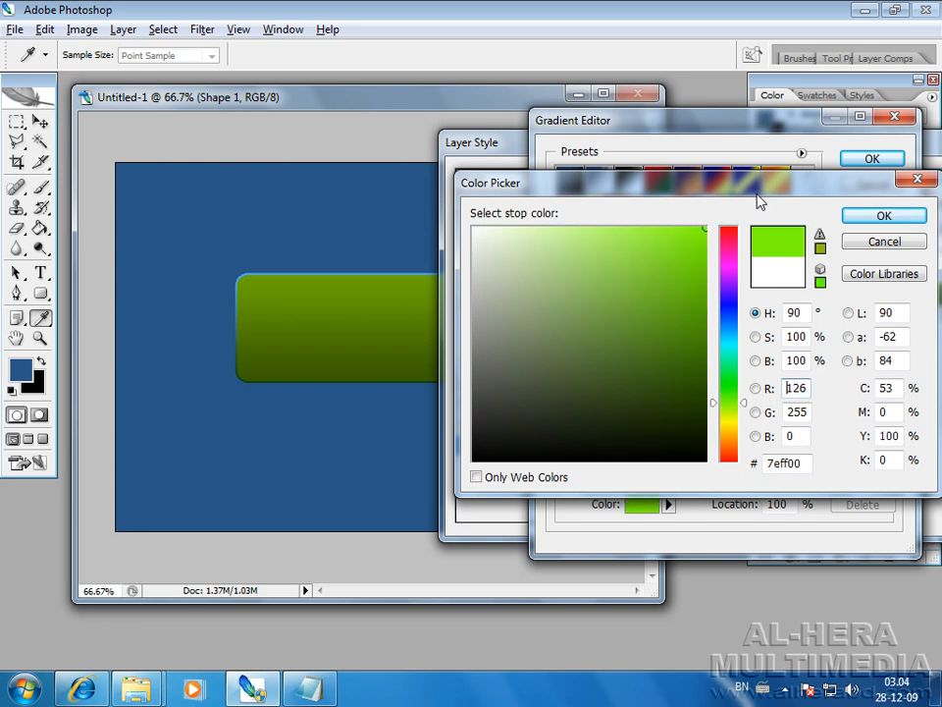
drag(751, 406, 748, 416)
mouse_move(690, 244)
mouse_down()
mouse_move(710, 263)
mouse_move(735, 219)
mouse_up()
click(856, 215)
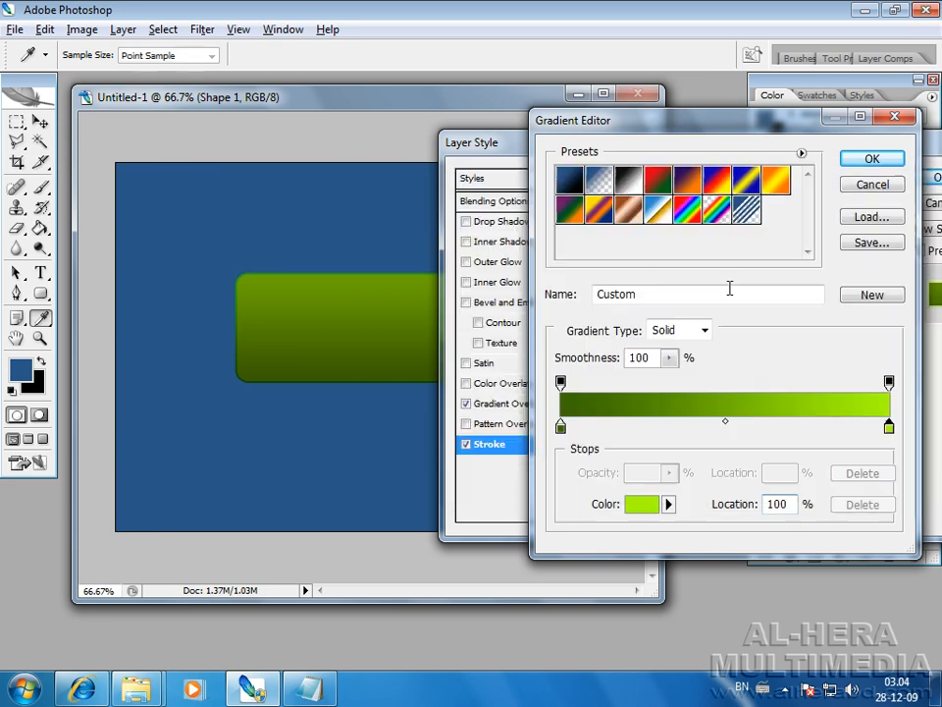
click(868, 162)
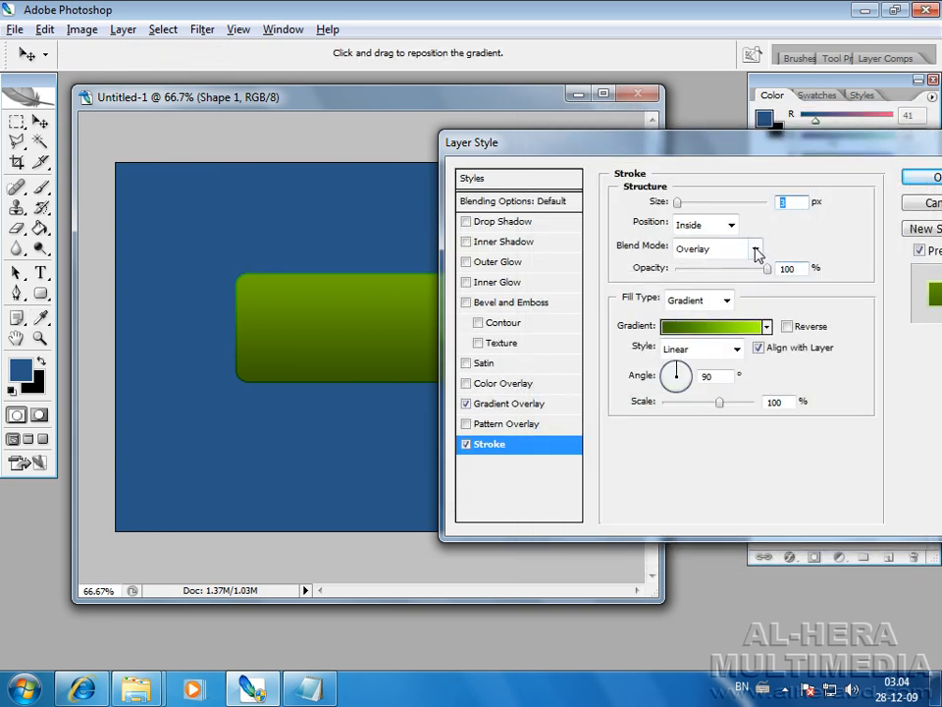
Change the stroke's blend mode to Normal and darken its gradient's start color stop to 2b5300.
click(756, 253)
click(717, 269)
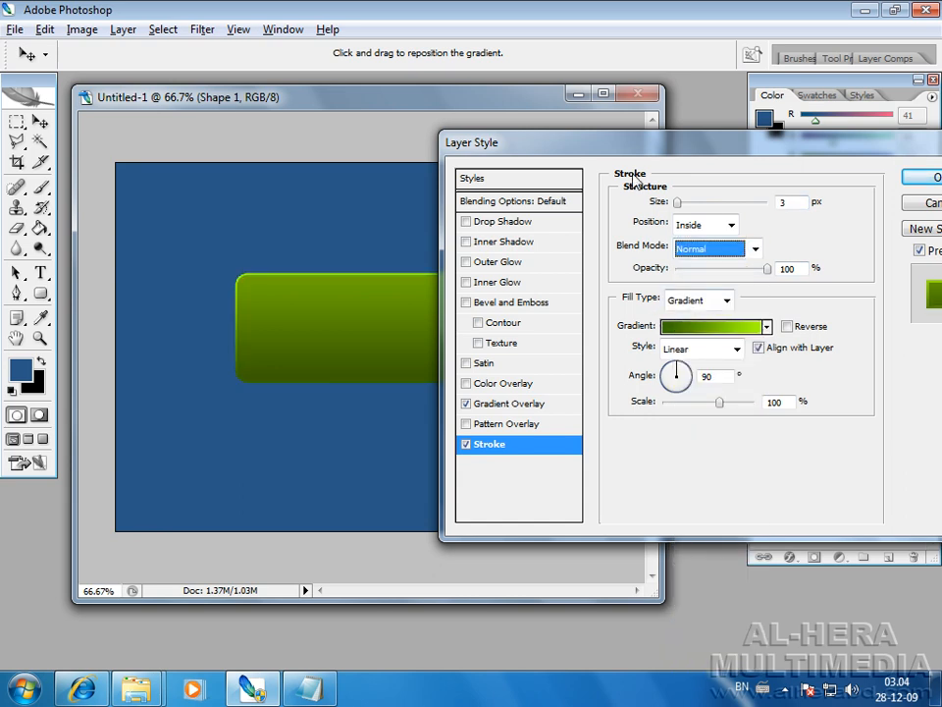
click(709, 326)
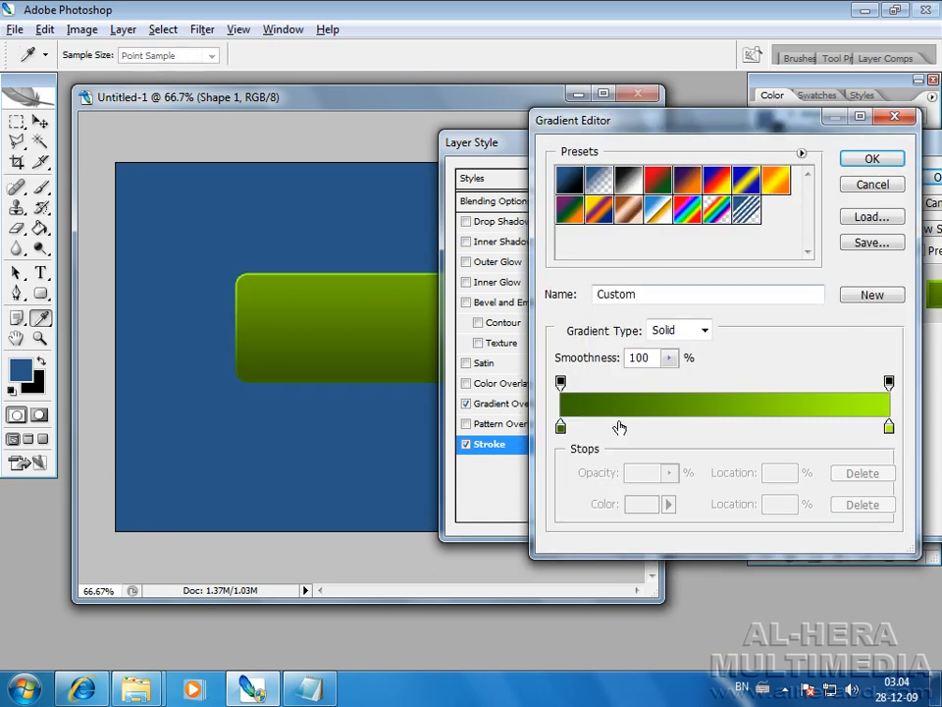
double_click(562, 427)
click(707, 377)
drag(710, 377, 707, 385)
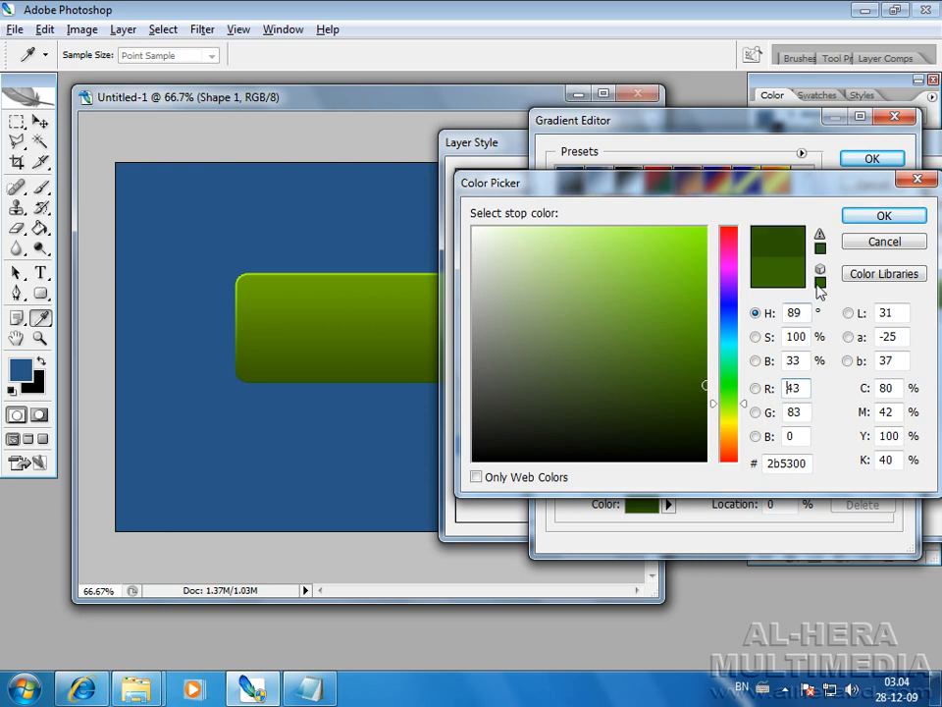
click(878, 225)
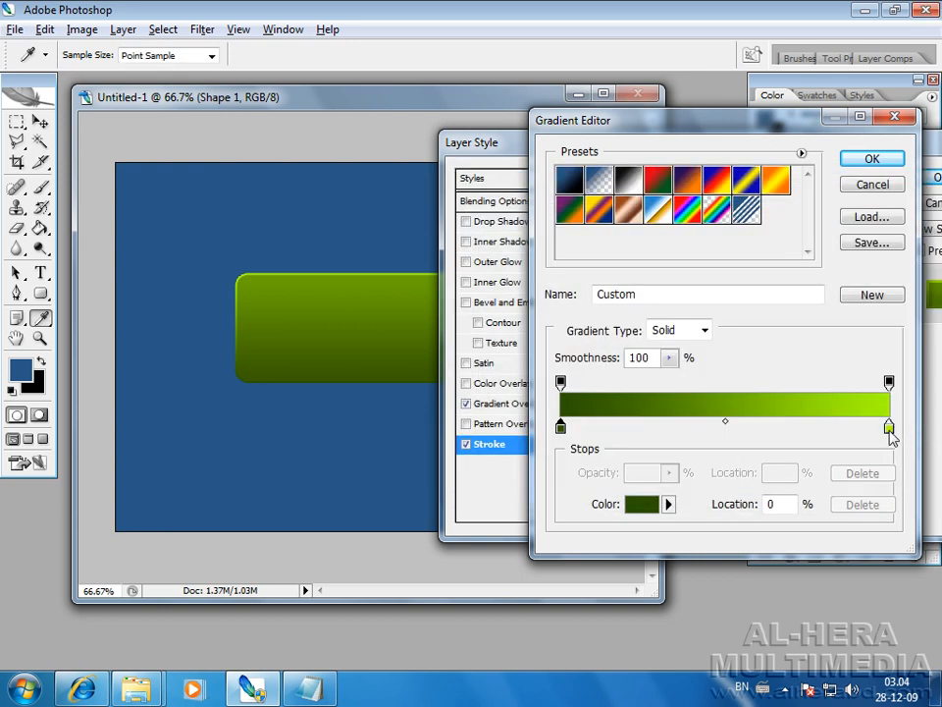
Darken the end color stop of the stroke gradient to 8ed700 and accept the gradient.
double_click(887, 427)
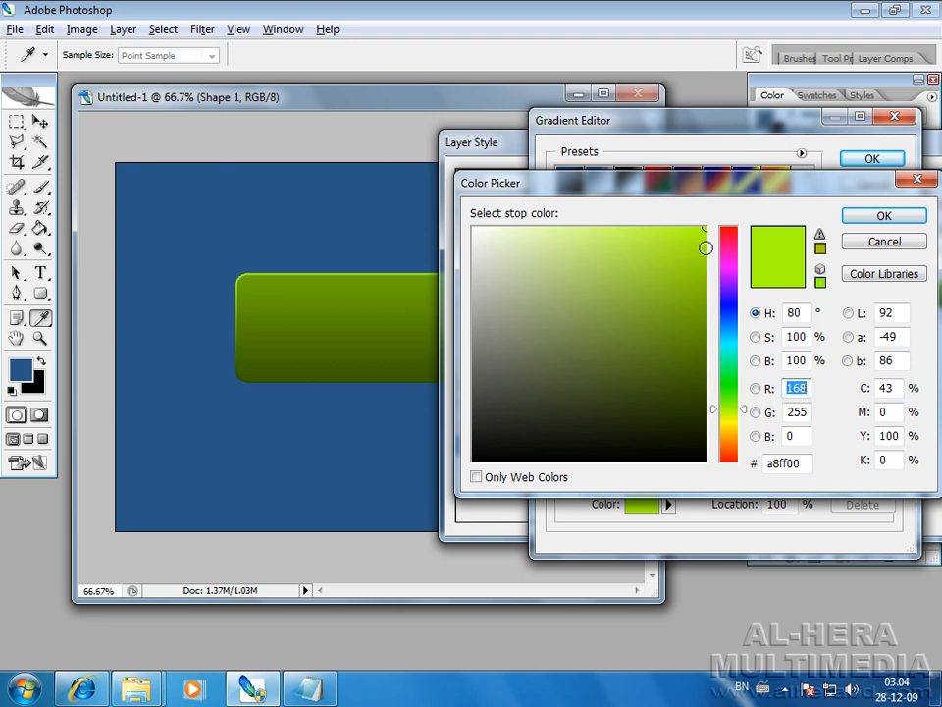
click(706, 247)
click(706, 264)
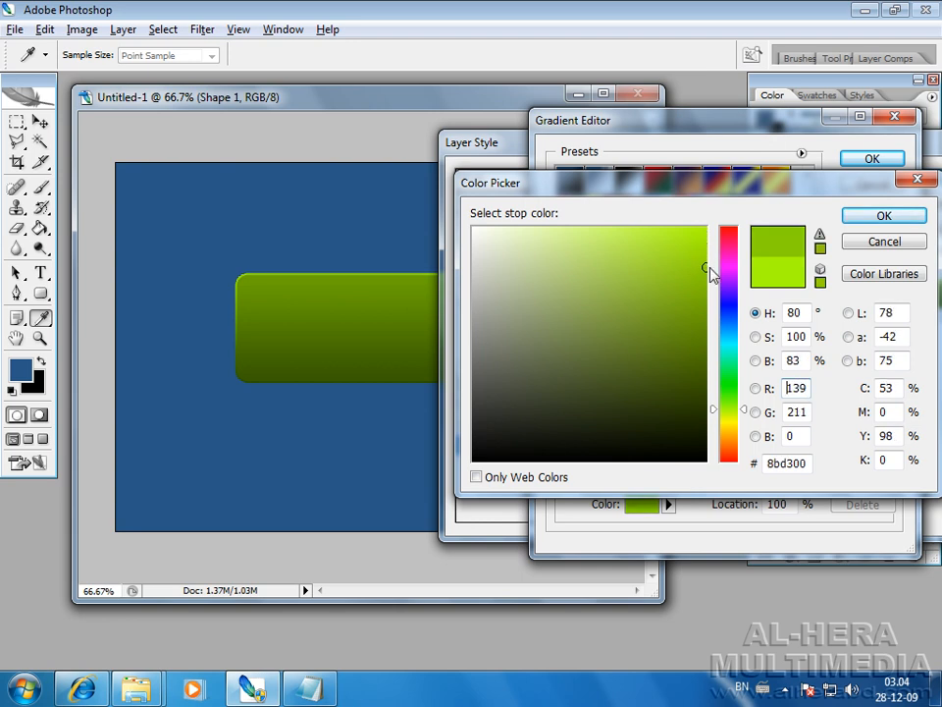
click(710, 263)
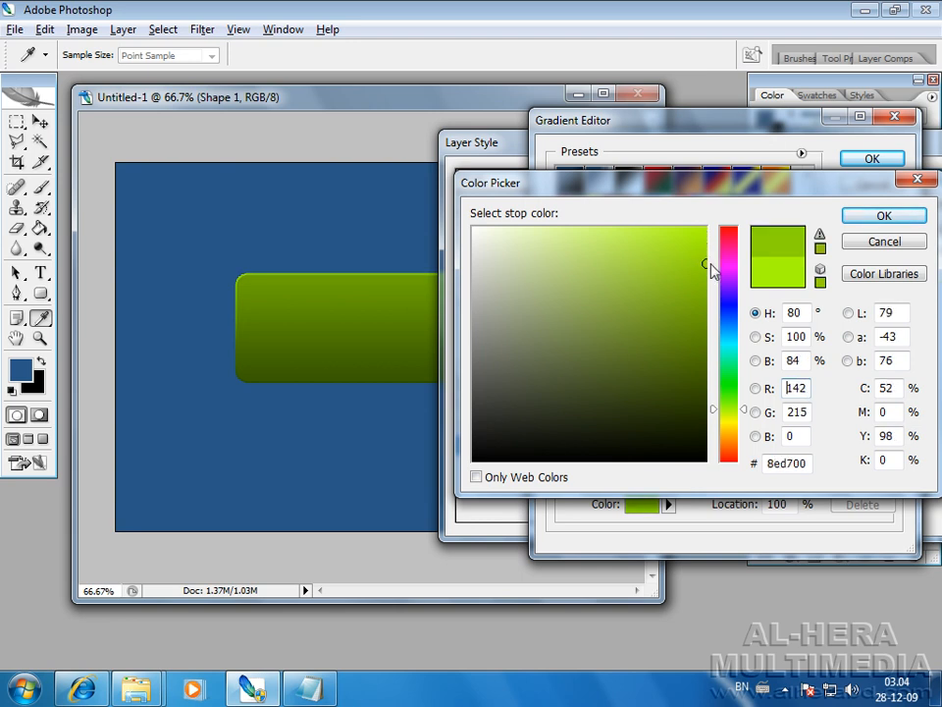
click(884, 216)
click(870, 158)
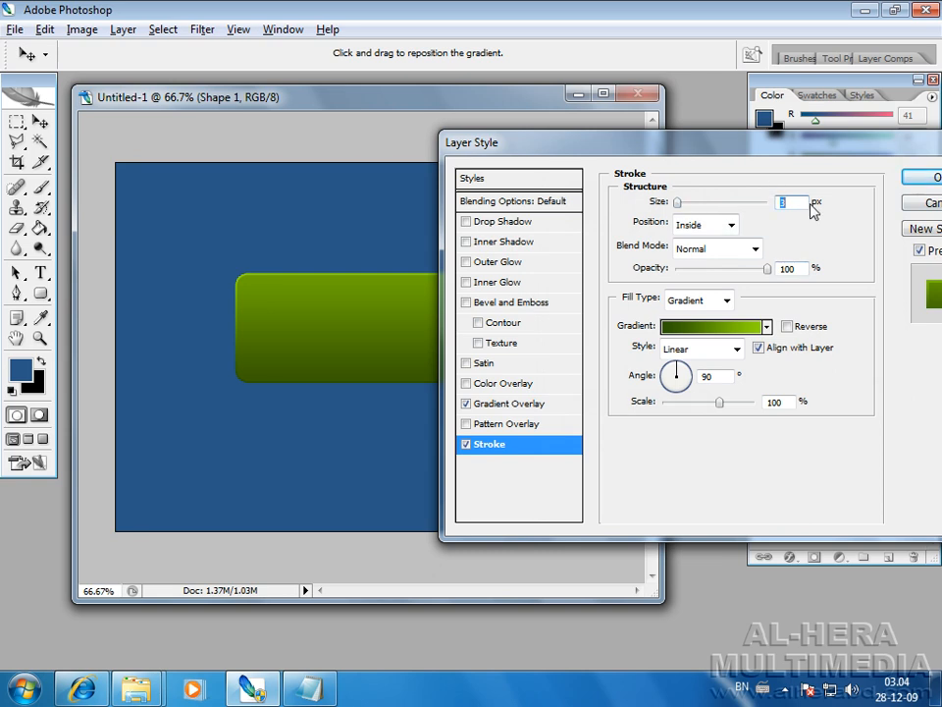
Try stroke sizes of 4 and 2 px, settle on 3 px, and apply the layer style.
text(4)
text(2)
text(3)
mouse_move(721, 143)
mouse_down()
mouse_move(666, 107)
mouse_move(692, 51)
mouse_move(677, 27)
mouse_up()
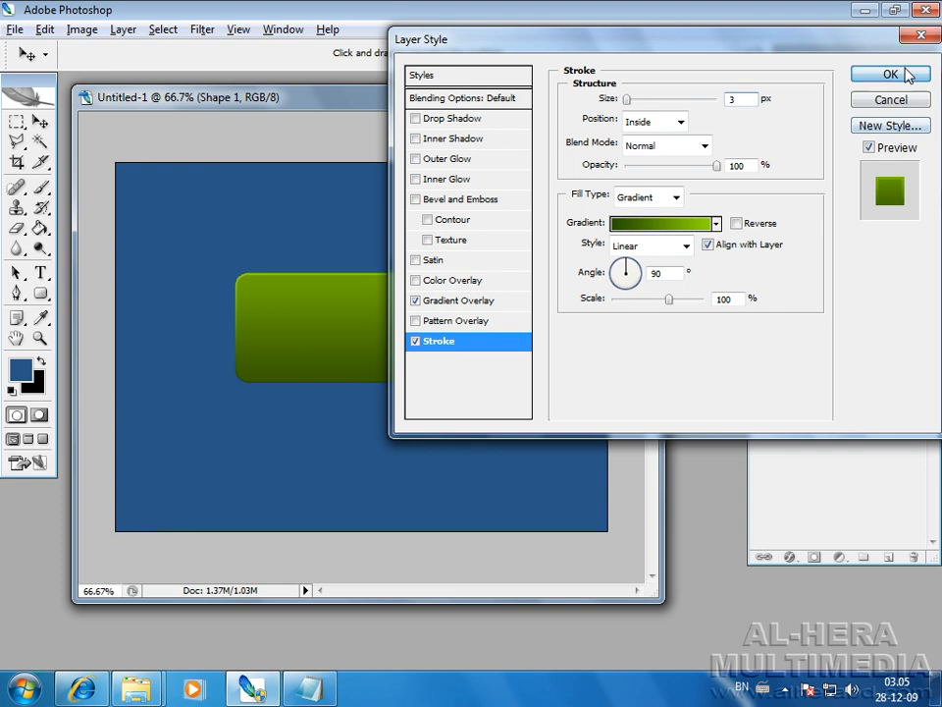
click(908, 75)
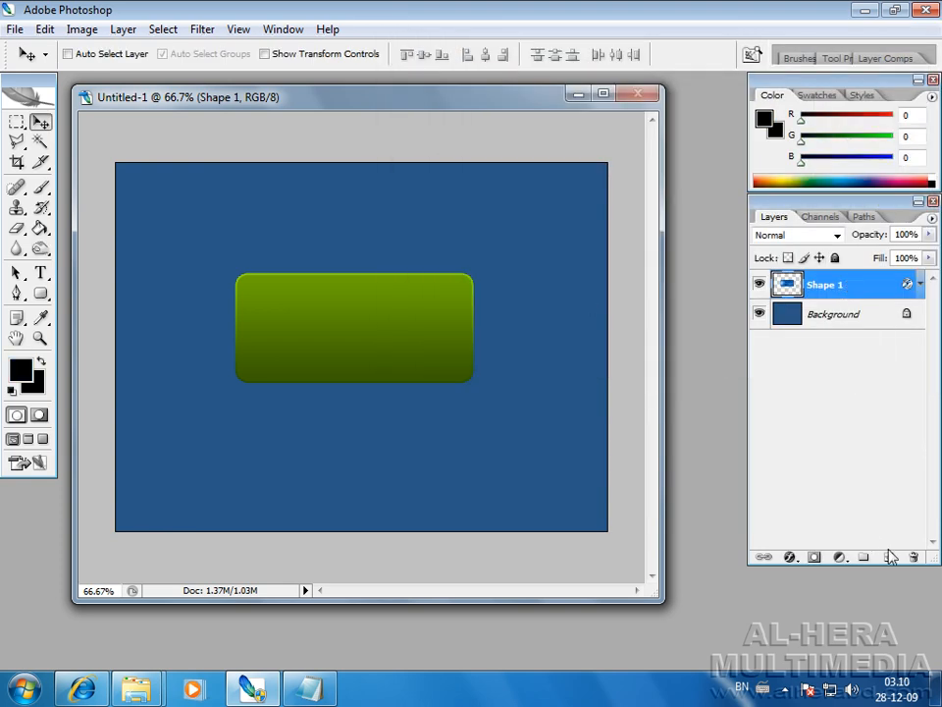
Add a new empty layer and merge it with the Shape 1 layer to flatten the button's effects.
click(889, 556)
shift+click(824, 316)
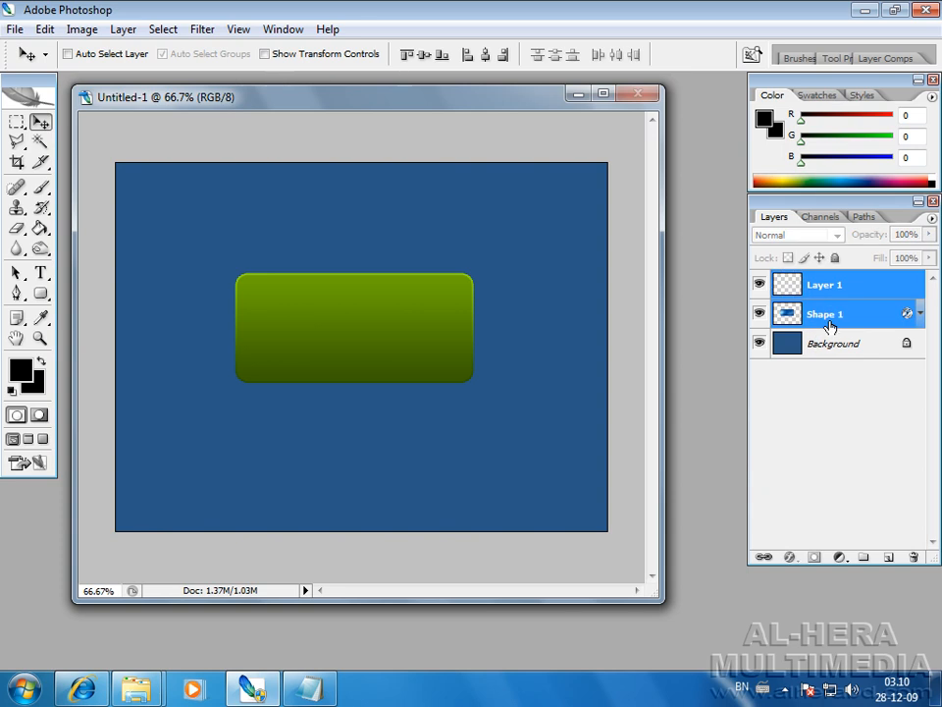
key(ctrl+e)
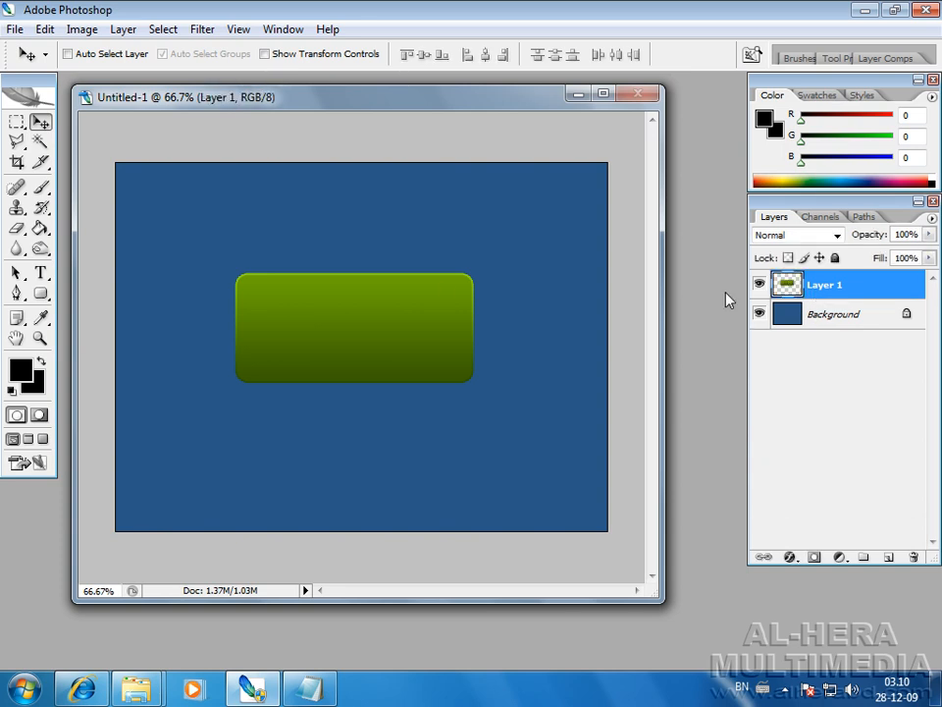
Darken the middle of the button's left and right sides with the Burn Tool using a soft 200 px brush.
click(41, 252)
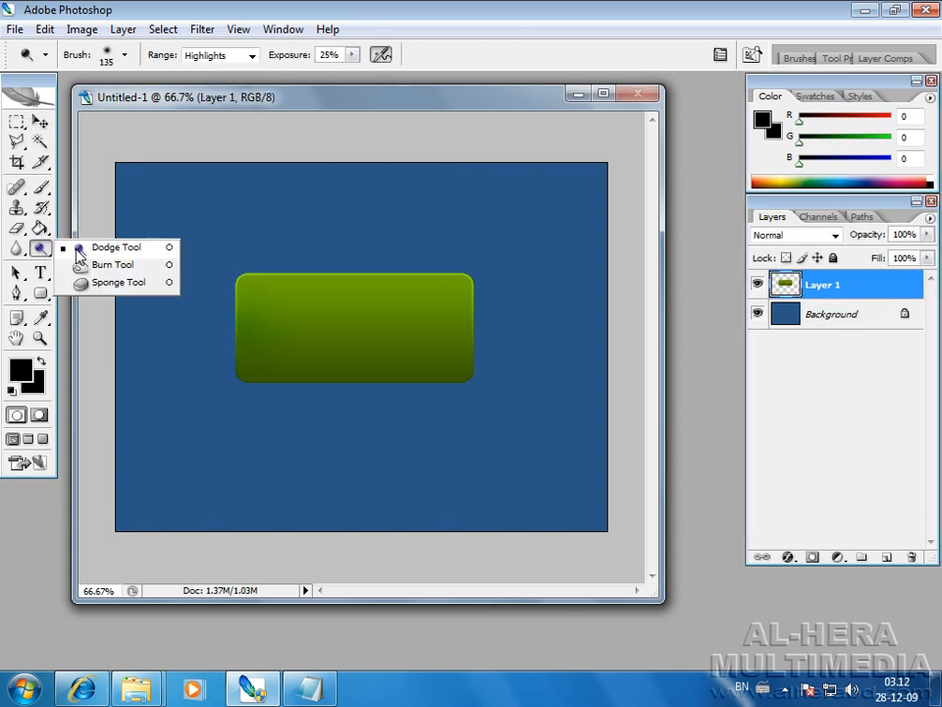
click(110, 265)
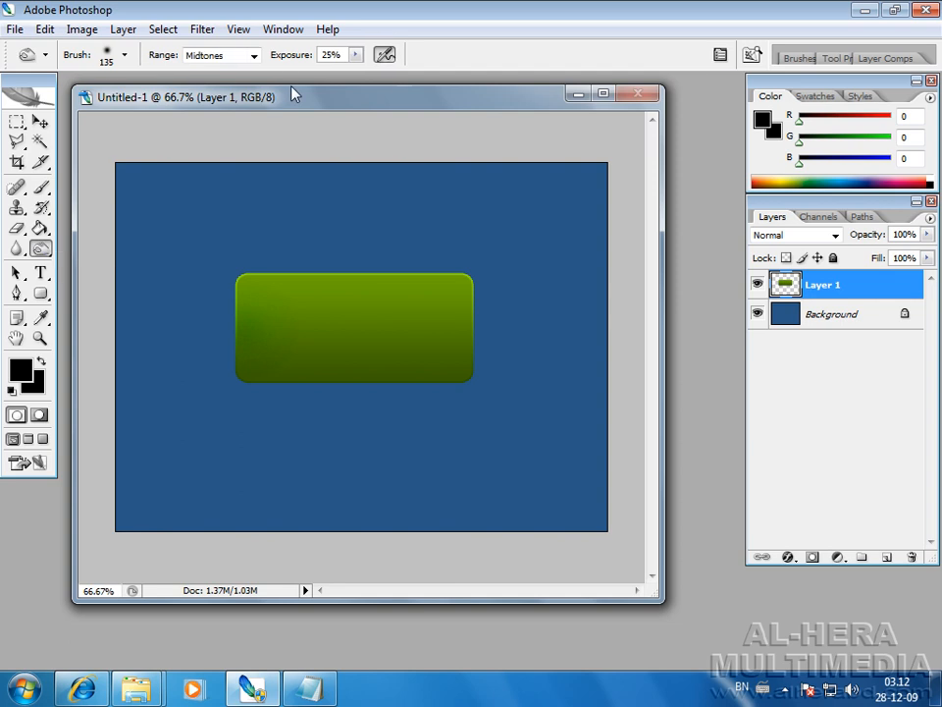
click(121, 56)
drag(136, 102, 163, 104)
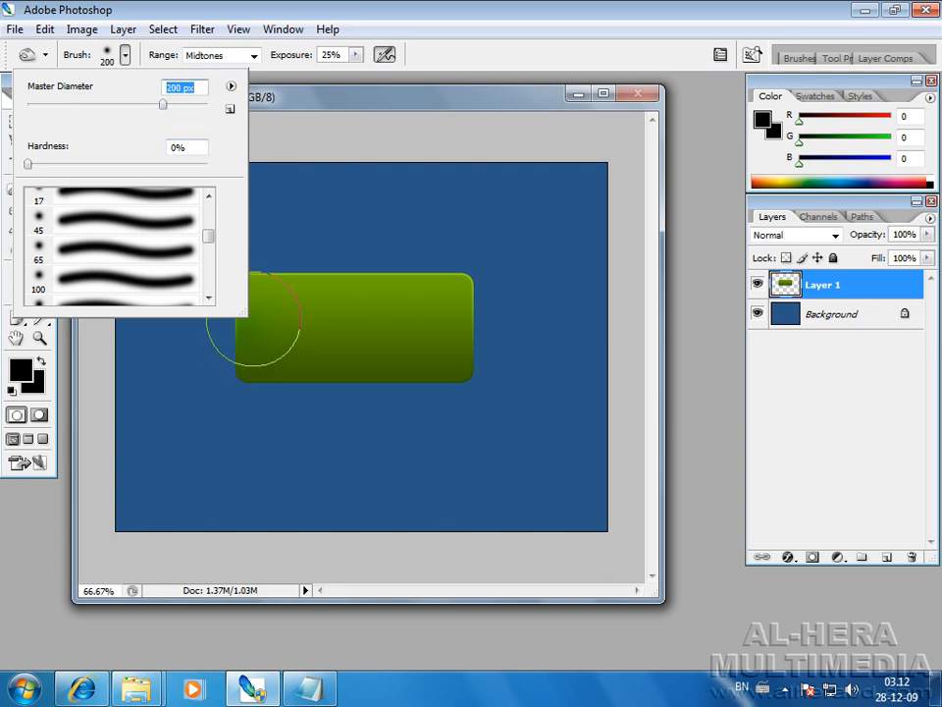
click(344, 49)
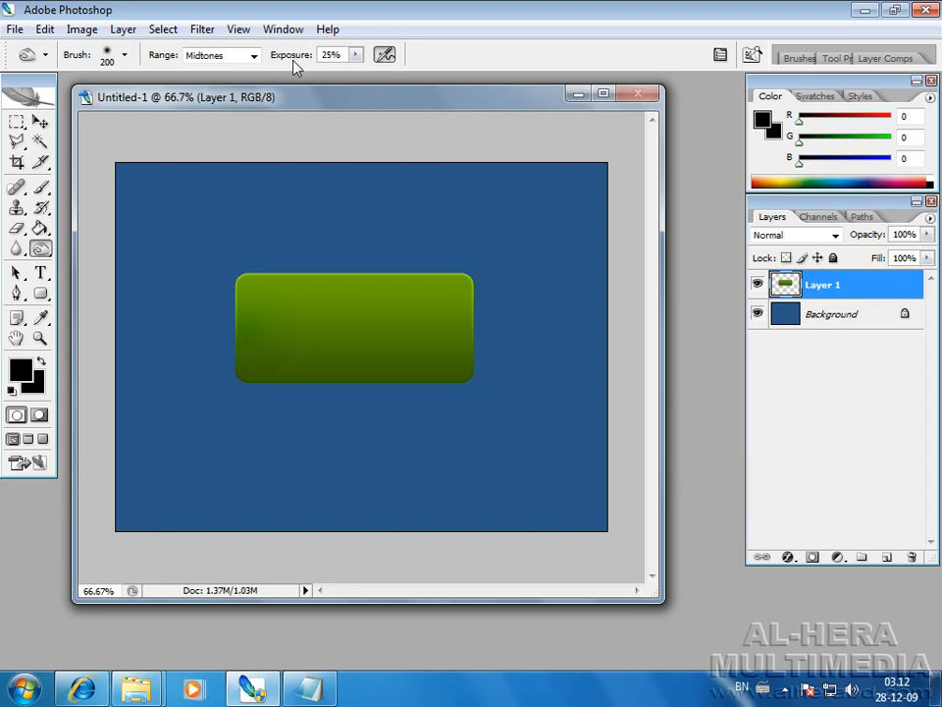
click(247, 327)
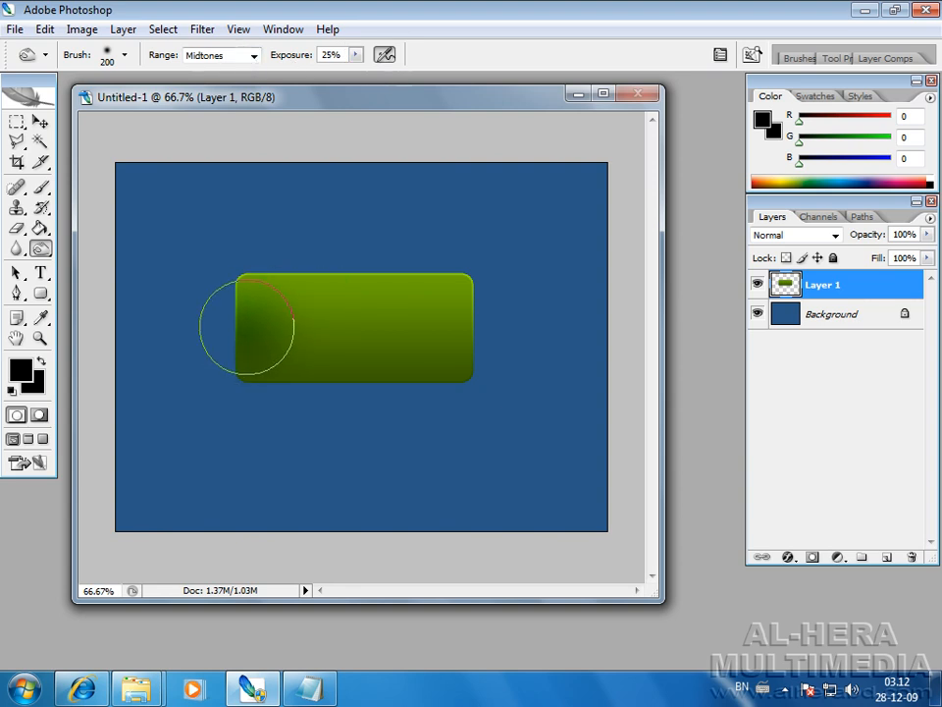
click(246, 320)
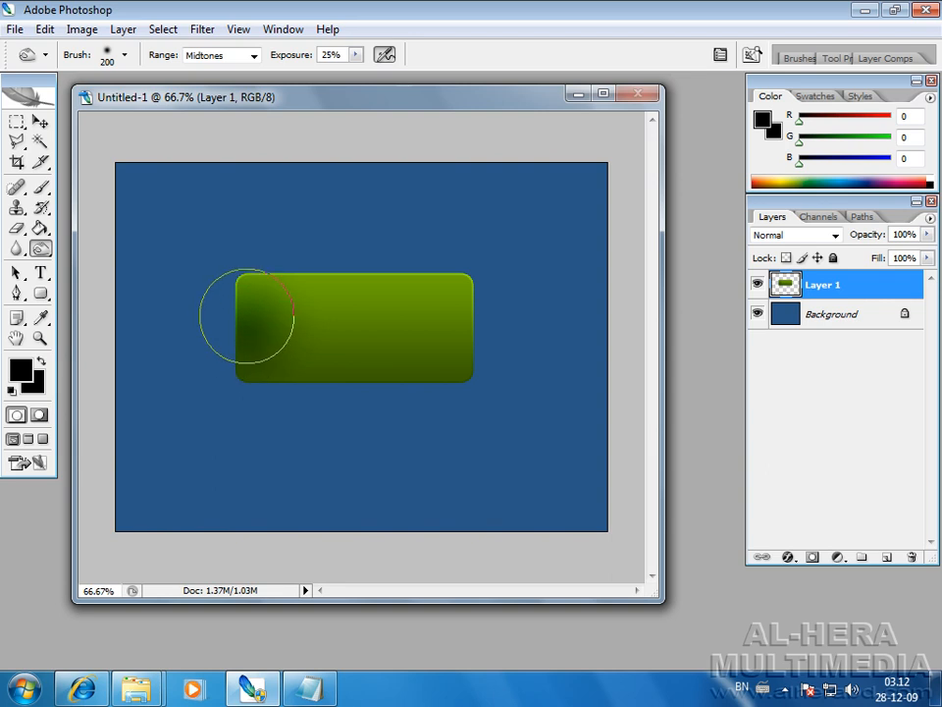
click(263, 330)
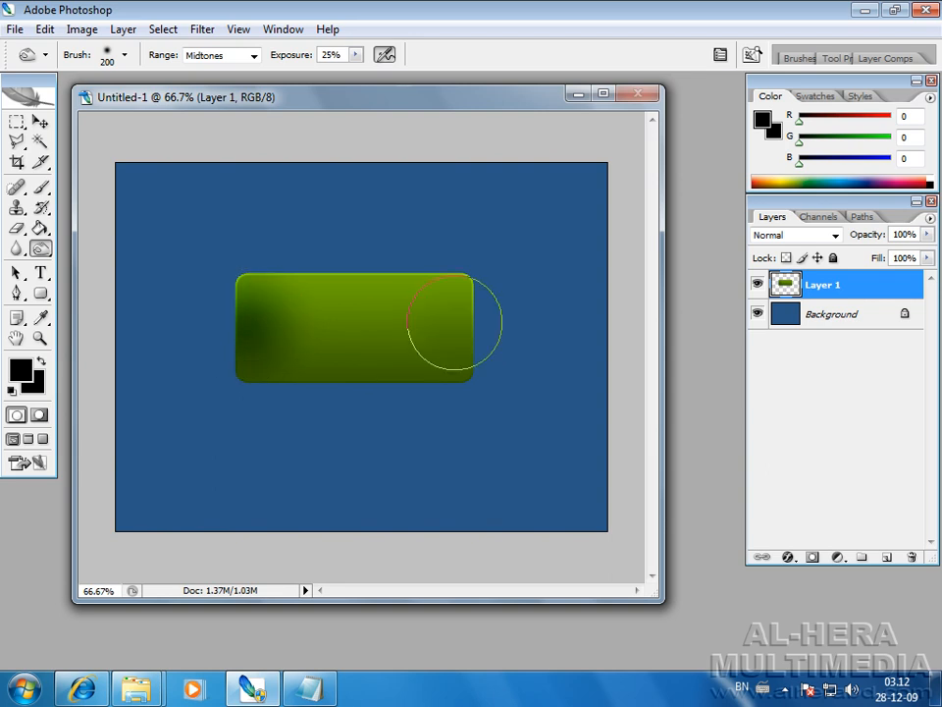
drag(458, 326, 454, 329)
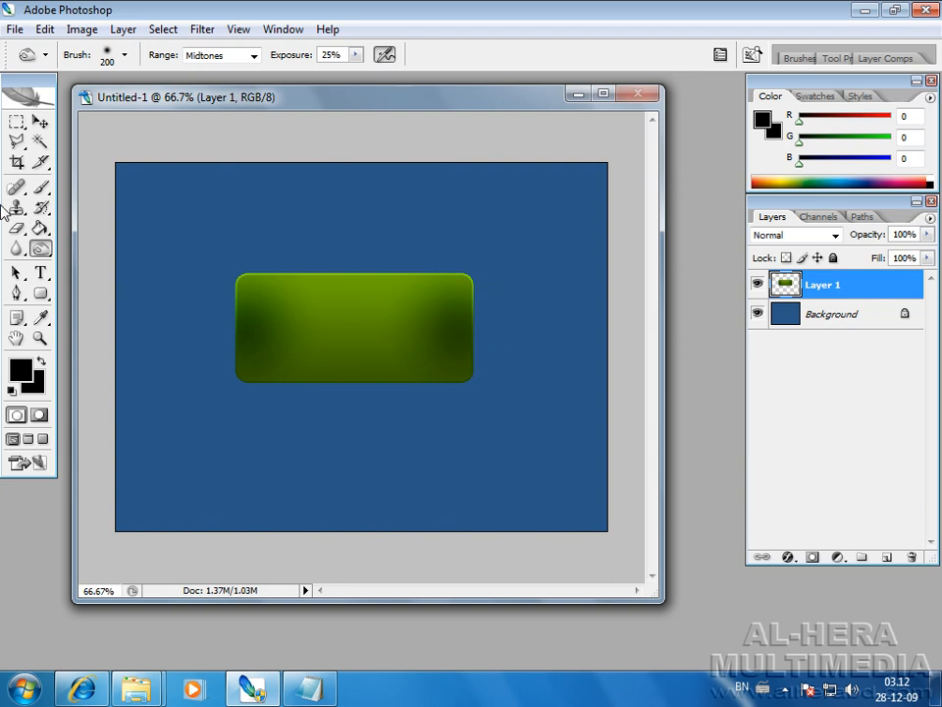
click(40, 122)
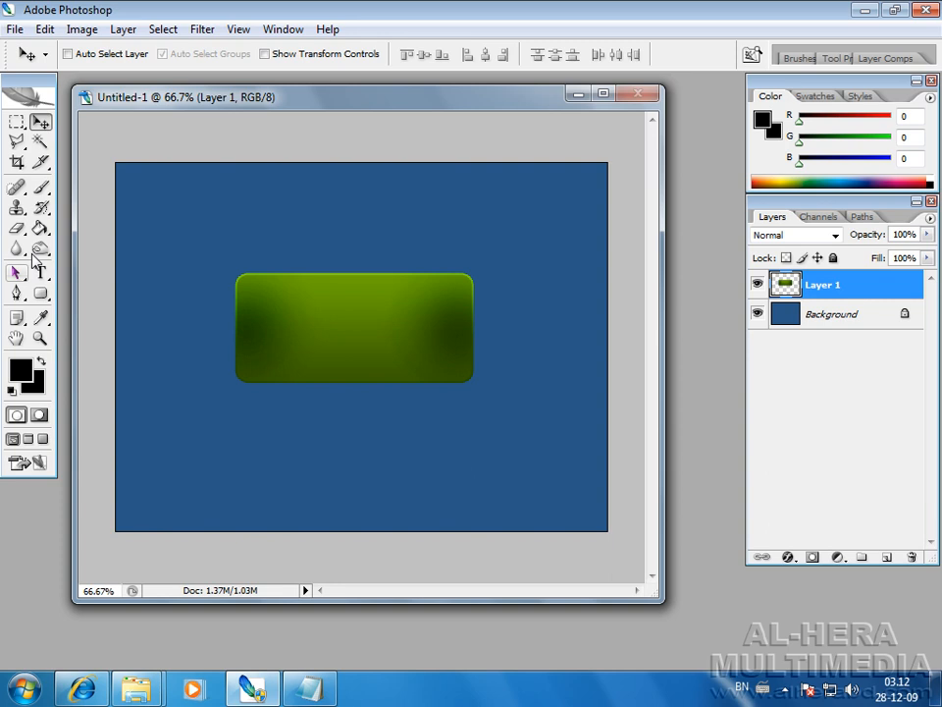
drag(445, 101, 448, 102)
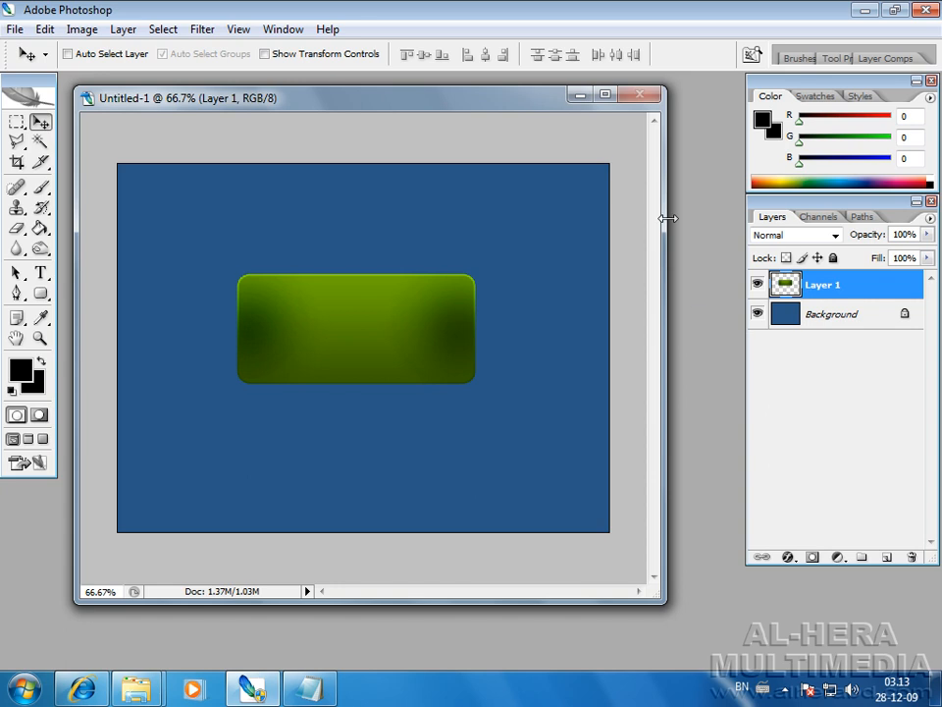
drag(543, 103, 537, 110)
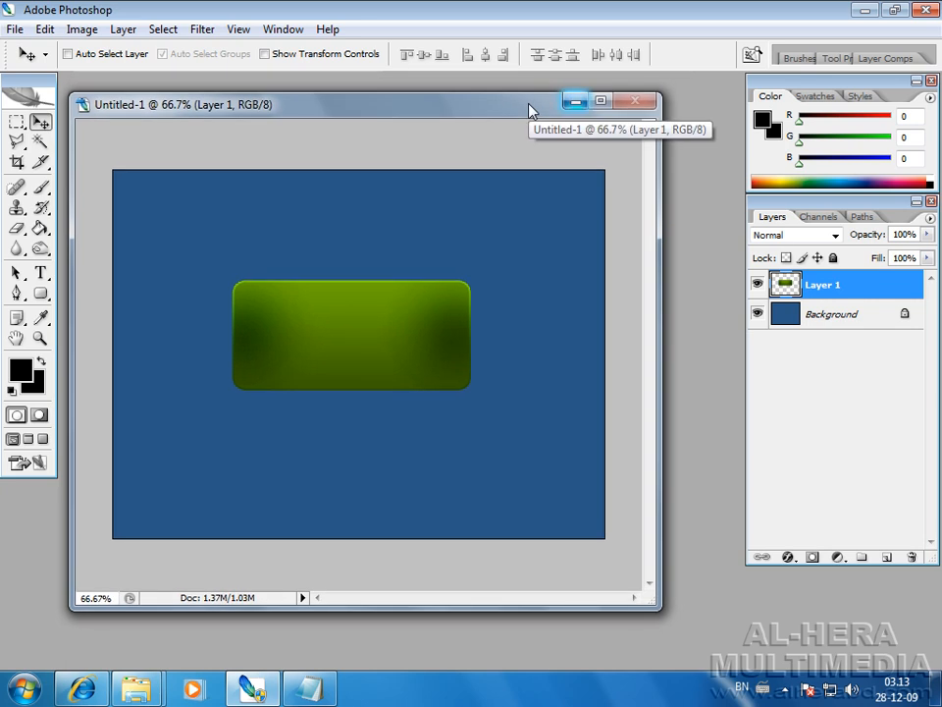
Load Layer 1's outline as a selection, add a new layer above it, and set the foreground color to white for the Gradient Tool.
ctrl+click(786, 285)
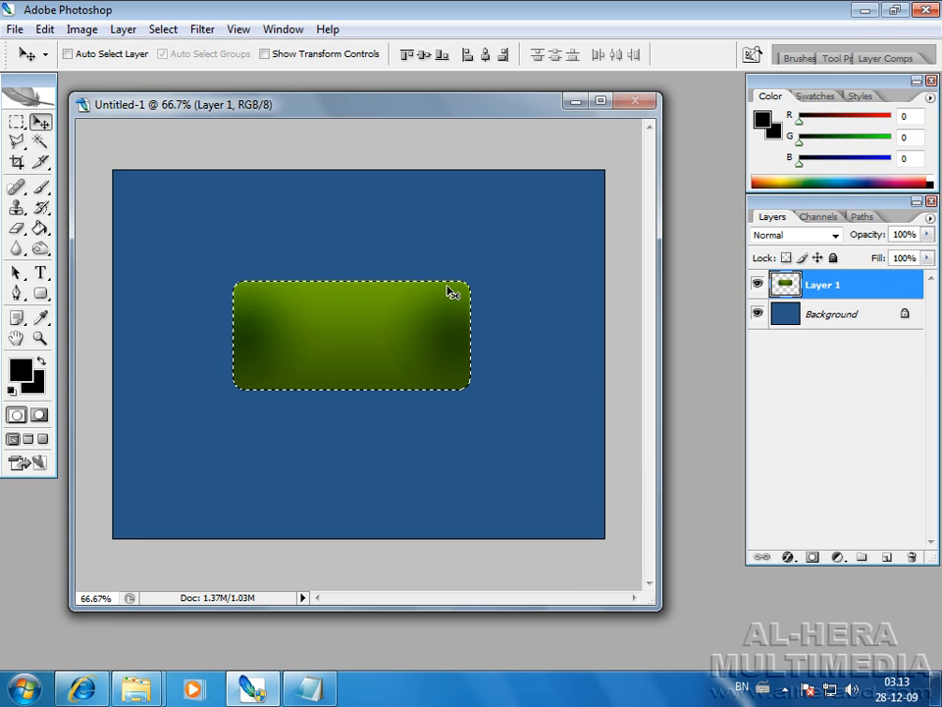
key(ctrl+plus)
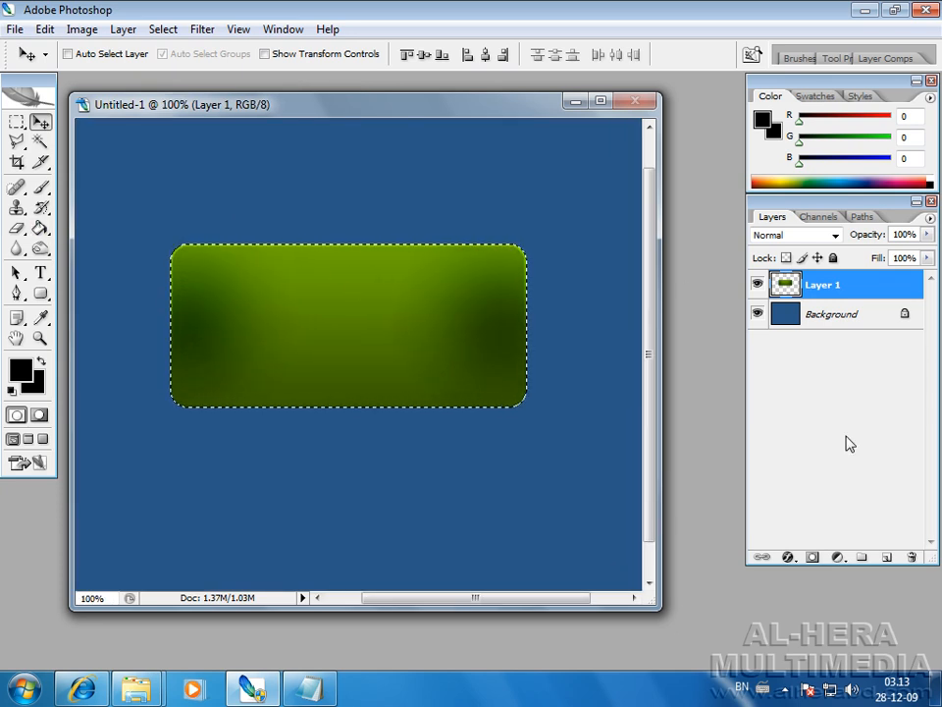
click(887, 556)
mouse_move(40, 228)
mouse_down()
mouse_move(94, 227)
mouse_move(79, 234)
mouse_move(98, 225)
mouse_up()
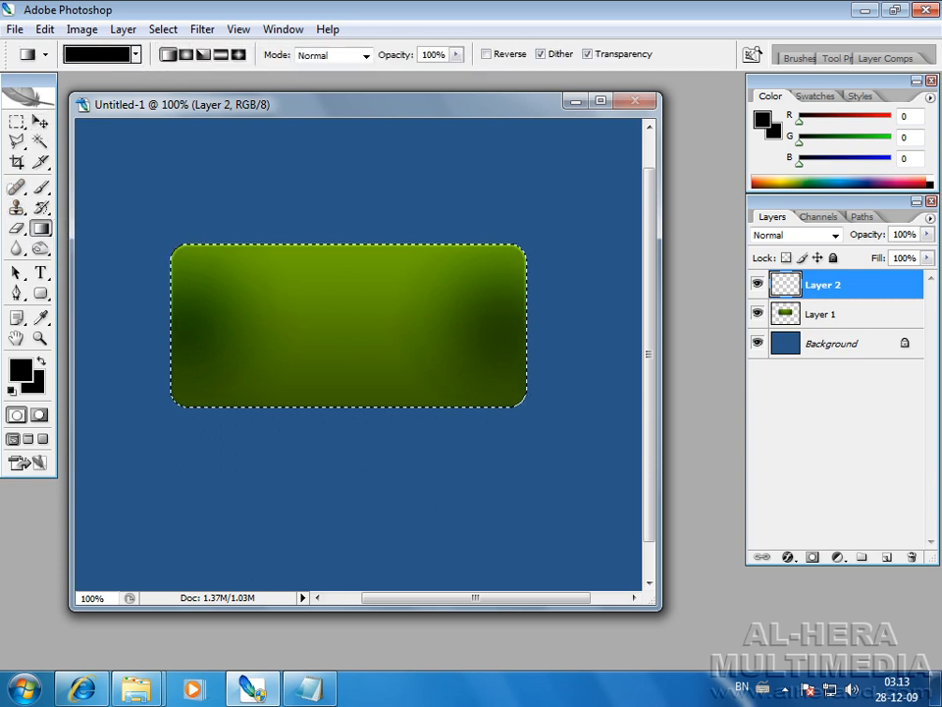
click(20, 369)
click(473, 228)
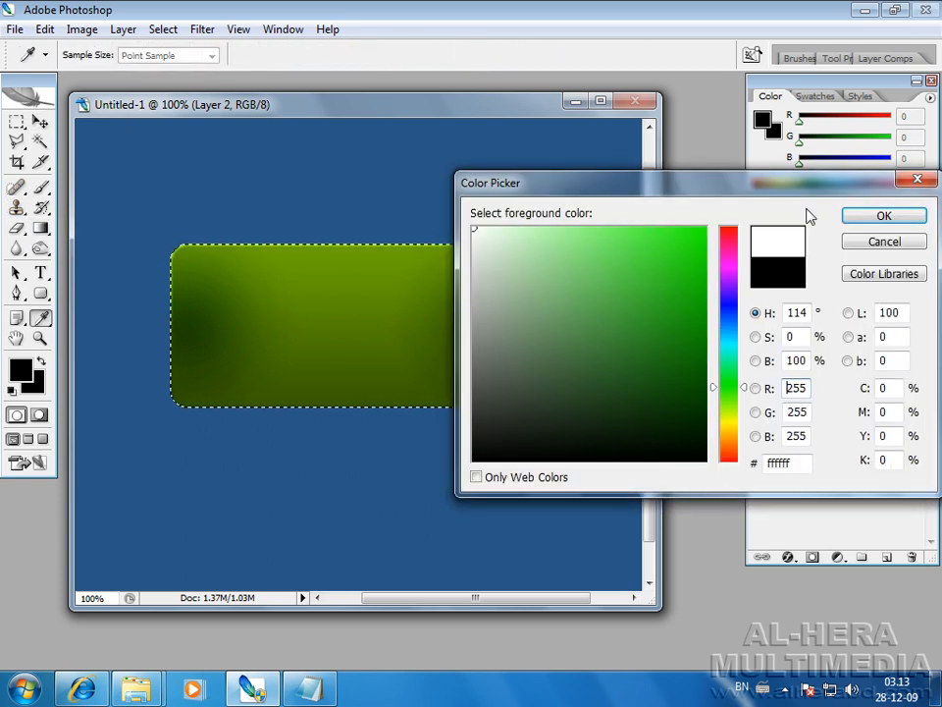
click(878, 216)
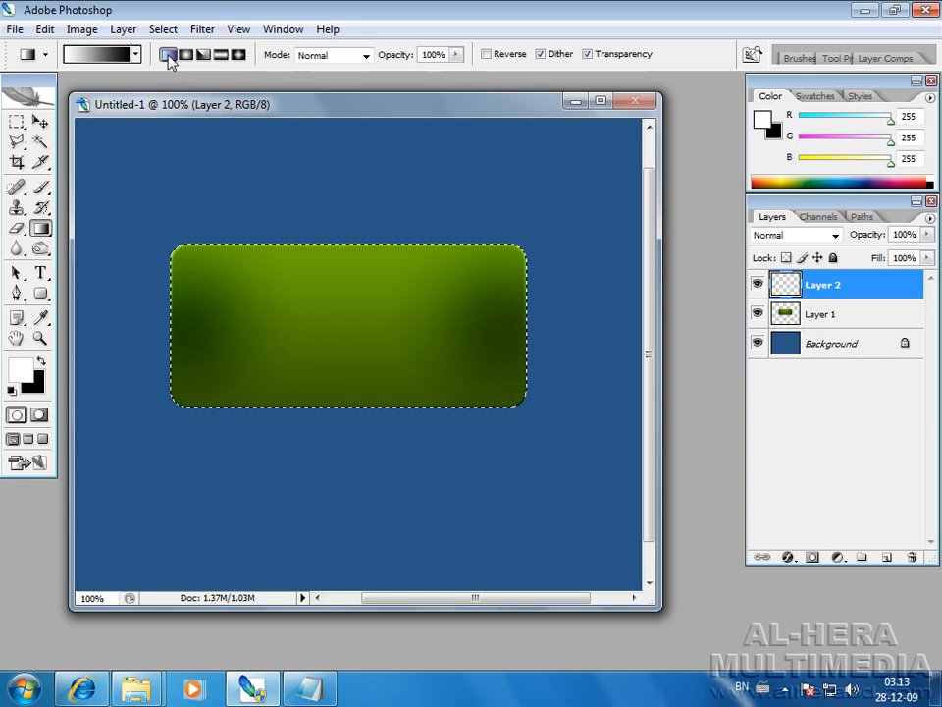
Fade white to transparent downward from the button's upper edge with the Foreground to Transparent gradient, undoing the full-opacity try at the lower edge.
click(137, 54)
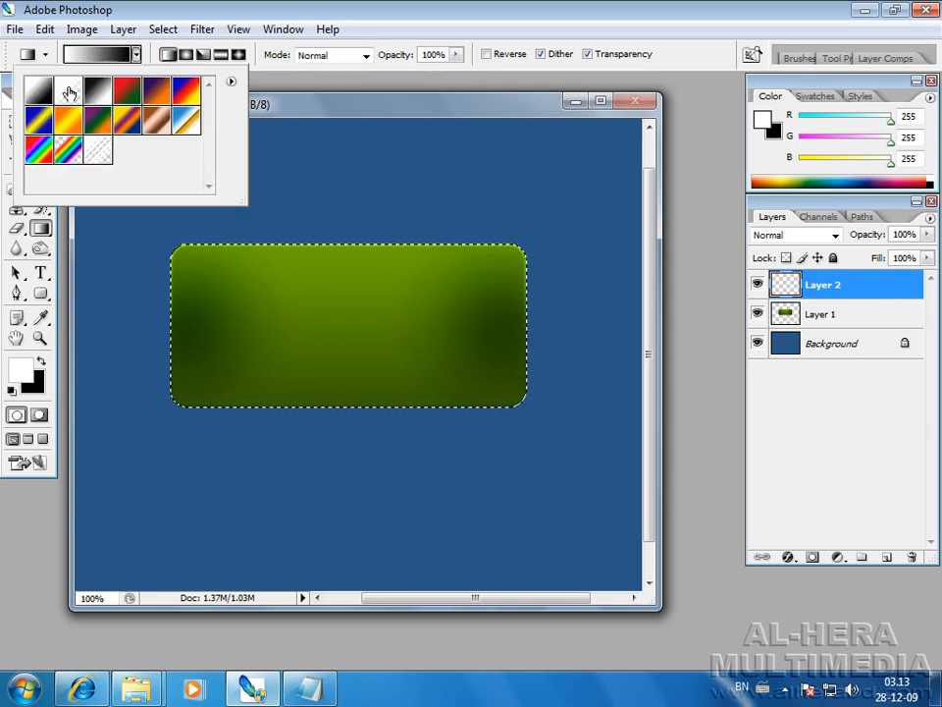
click(69, 93)
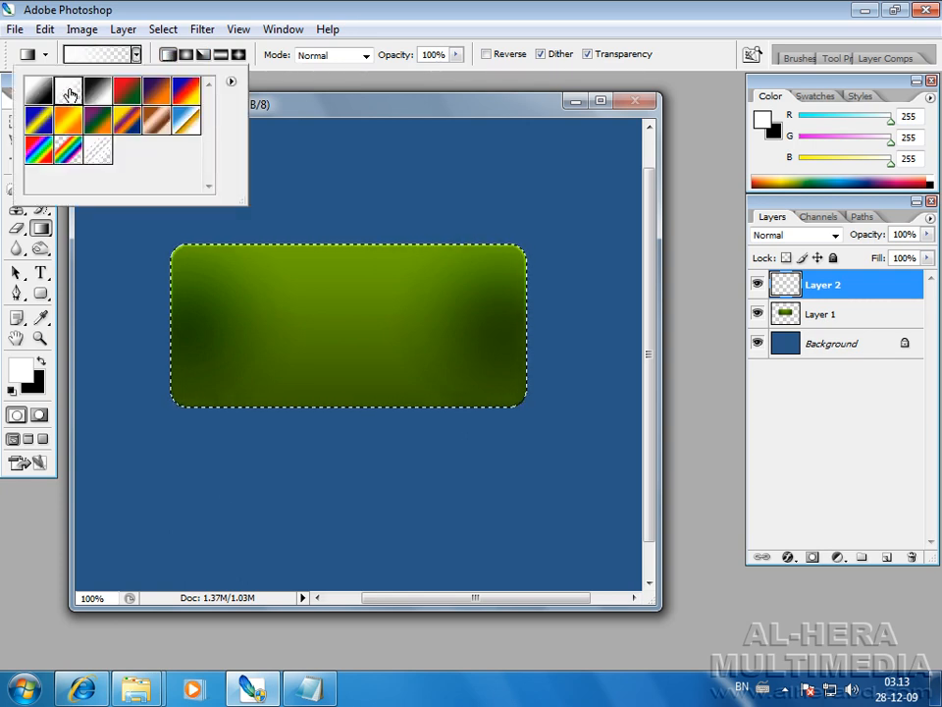
click(140, 13)
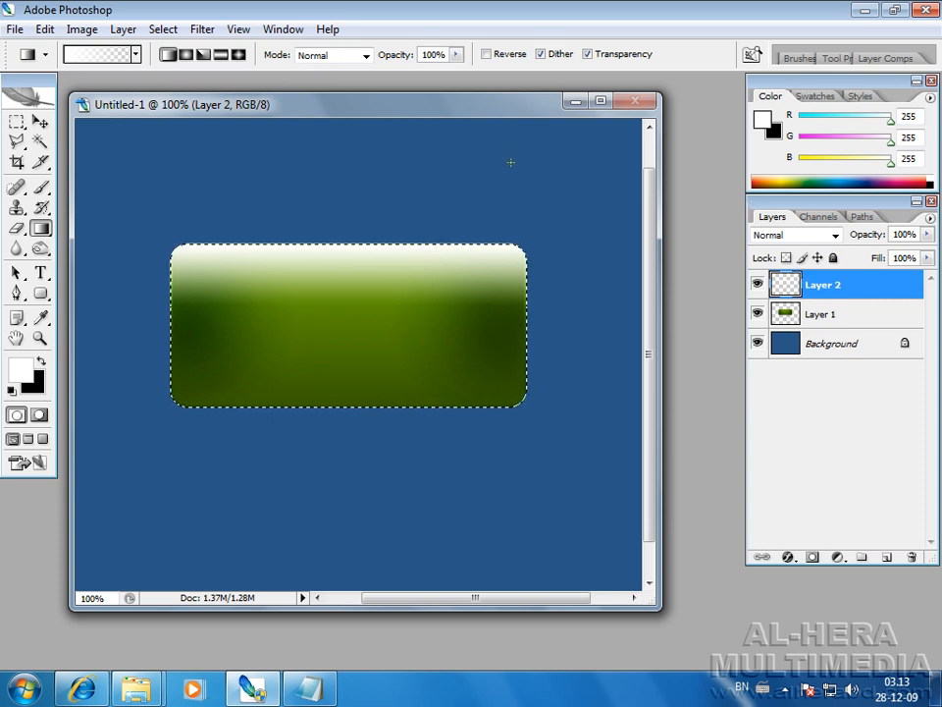
key(ctrl+z)
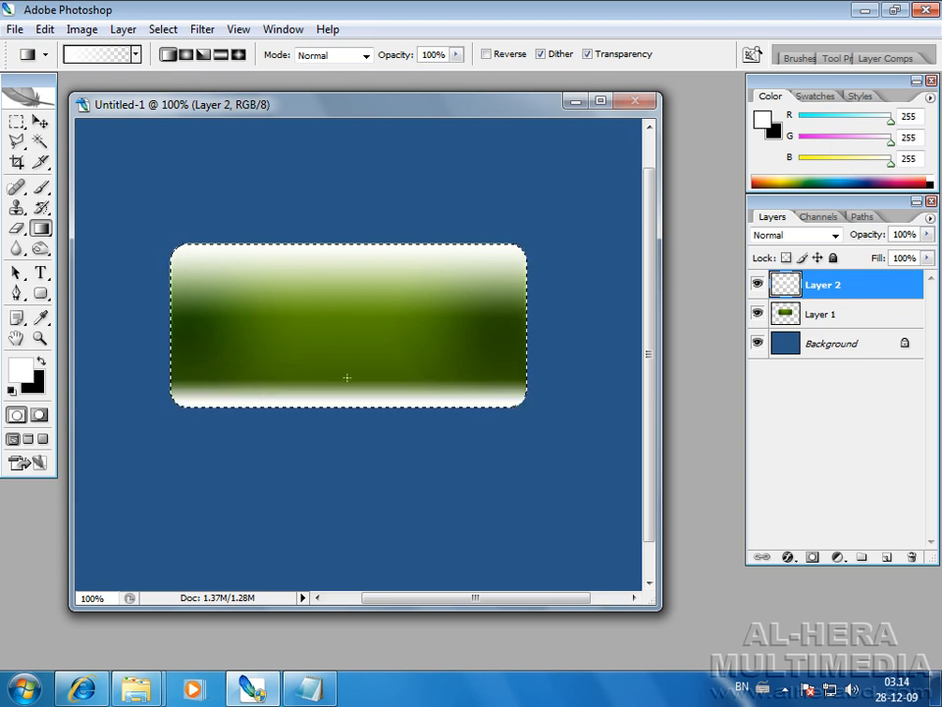
key(ctrl+z)
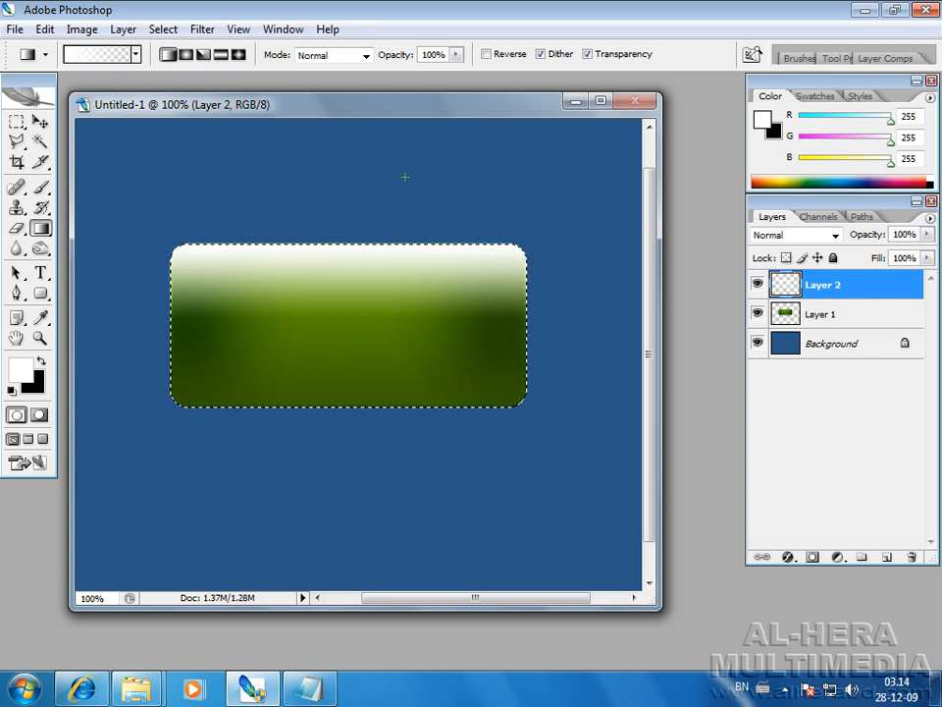
Add a 62% opacity white-to-transparent gradient rising from the button's lower edge and deselect.
drag(455, 55, 422, 78)
right_click(429, 180)
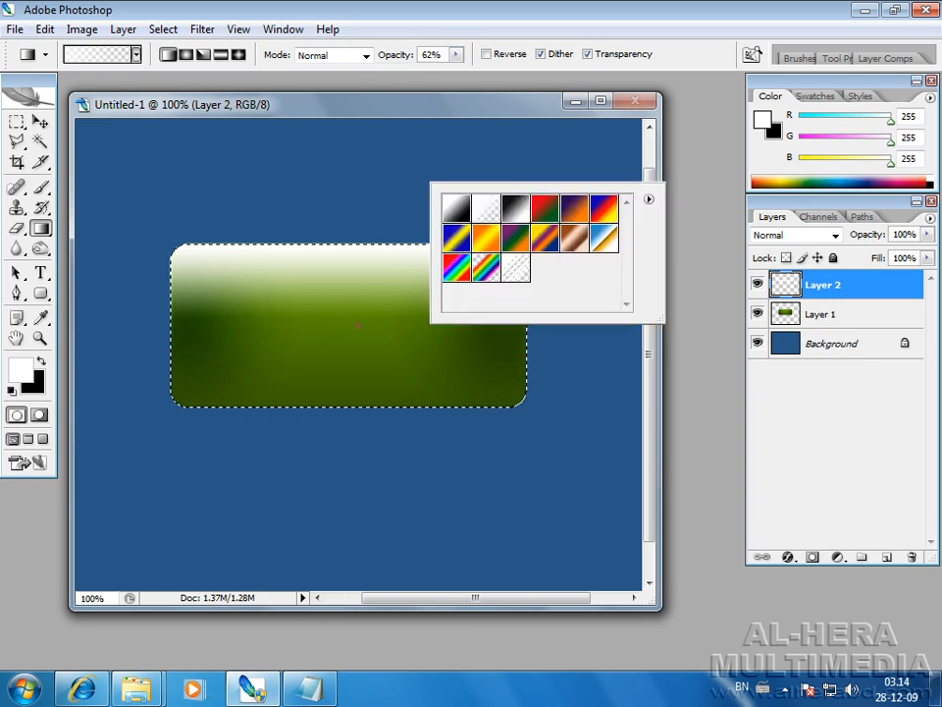
click(390, 408)
drag(340, 403, 341, 379)
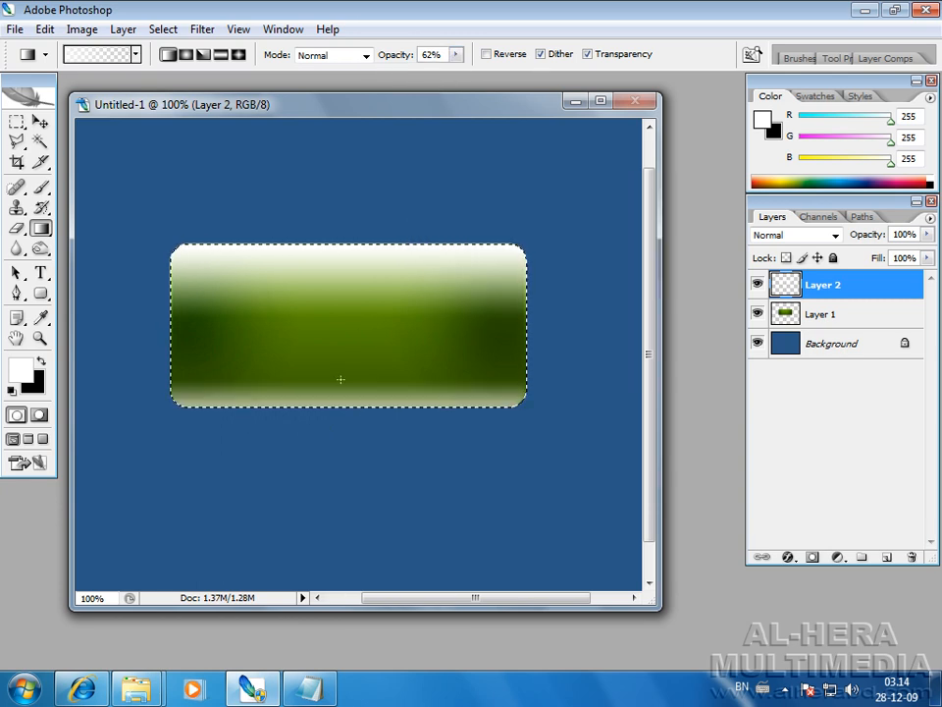
click(17, 121)
key(ctrl+d)
click(39, 122)
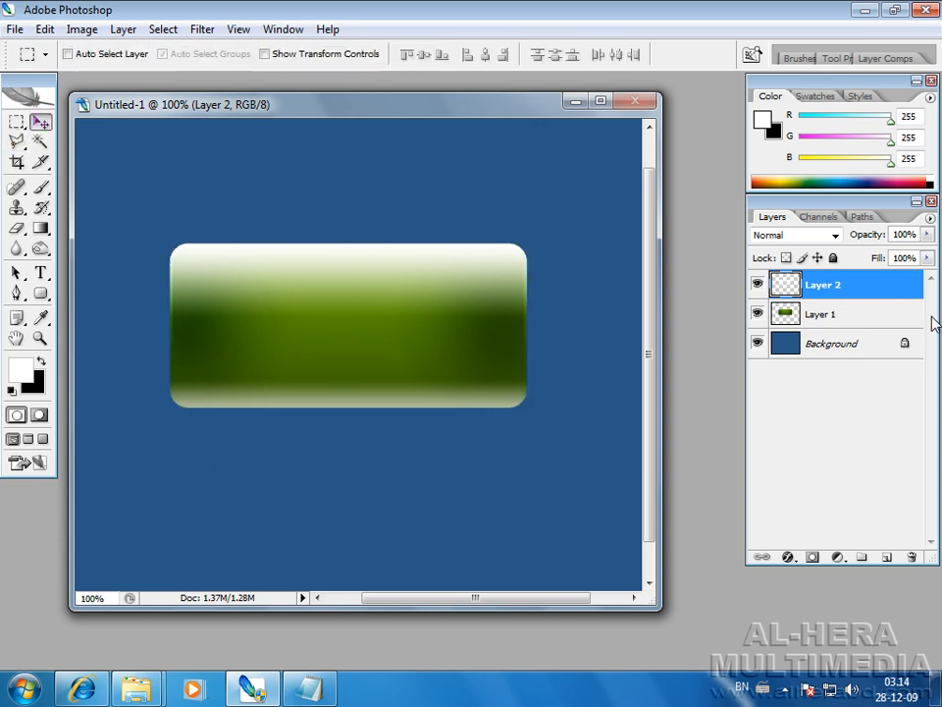
Set Layer 2's blend mode to Overlay, compare the button with the layer hidden, and reduce its opacity to 60%.
click(834, 235)
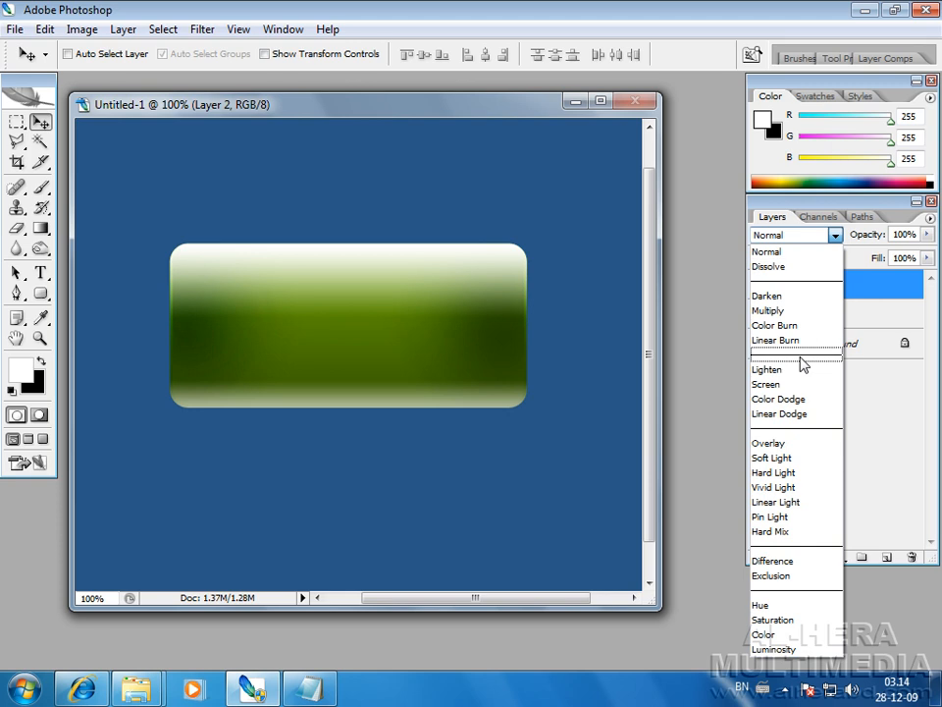
click(791, 444)
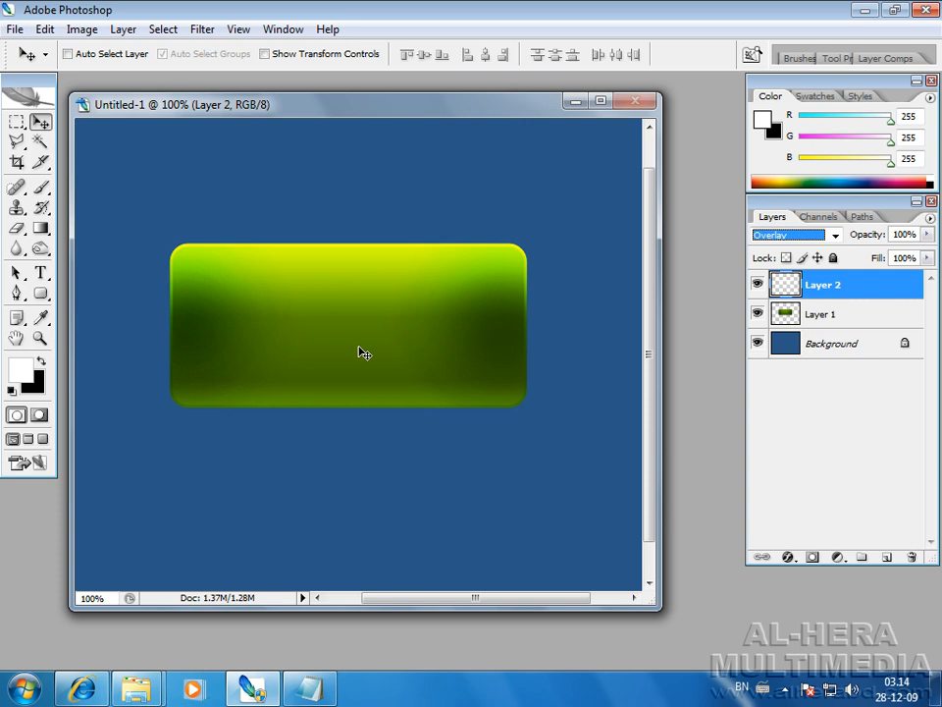
drag(351, 104, 351, 99)
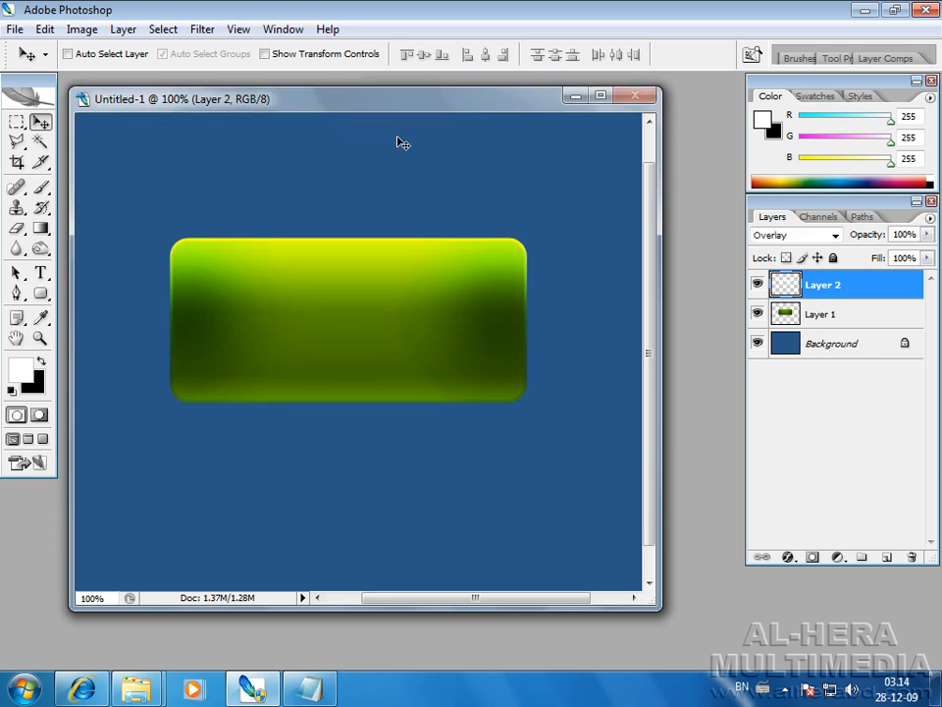
click(758, 284)
click(757, 285)
drag(926, 235, 891, 256)
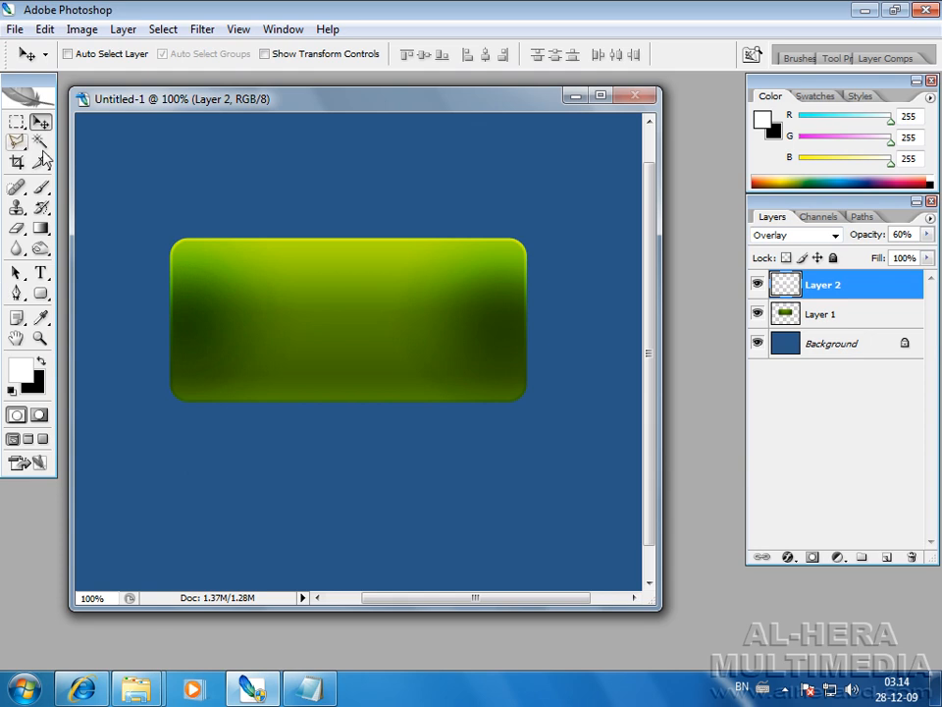
Load Layer 1's outline as a selection and subtract a large ellipse from it, redoing the first try, to leave only the curved upper part.
ctrl+click(785, 314)
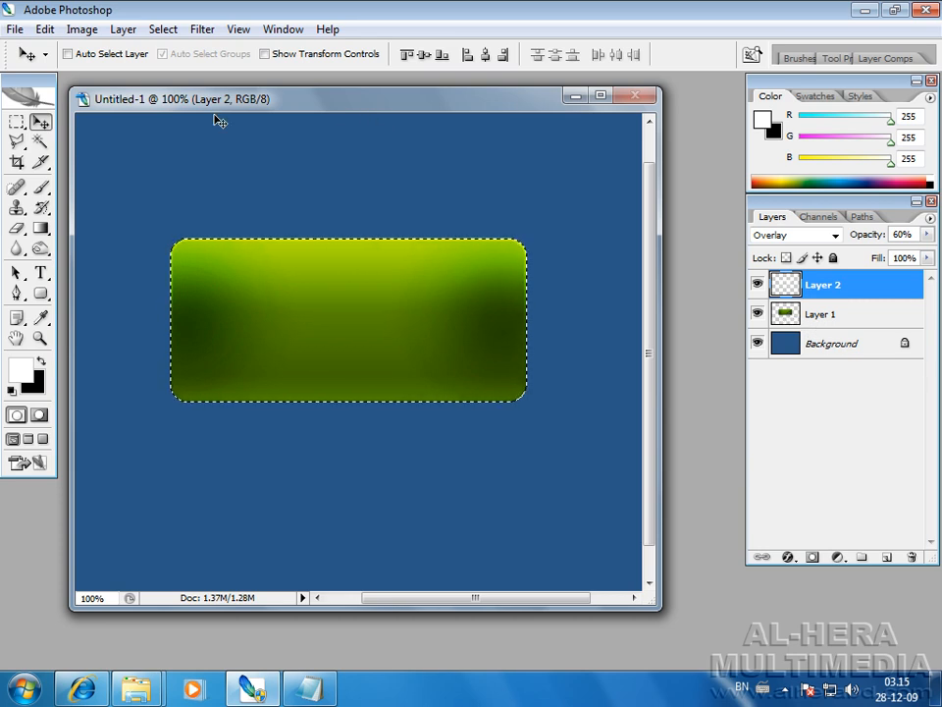
drag(340, 108, 337, 105)
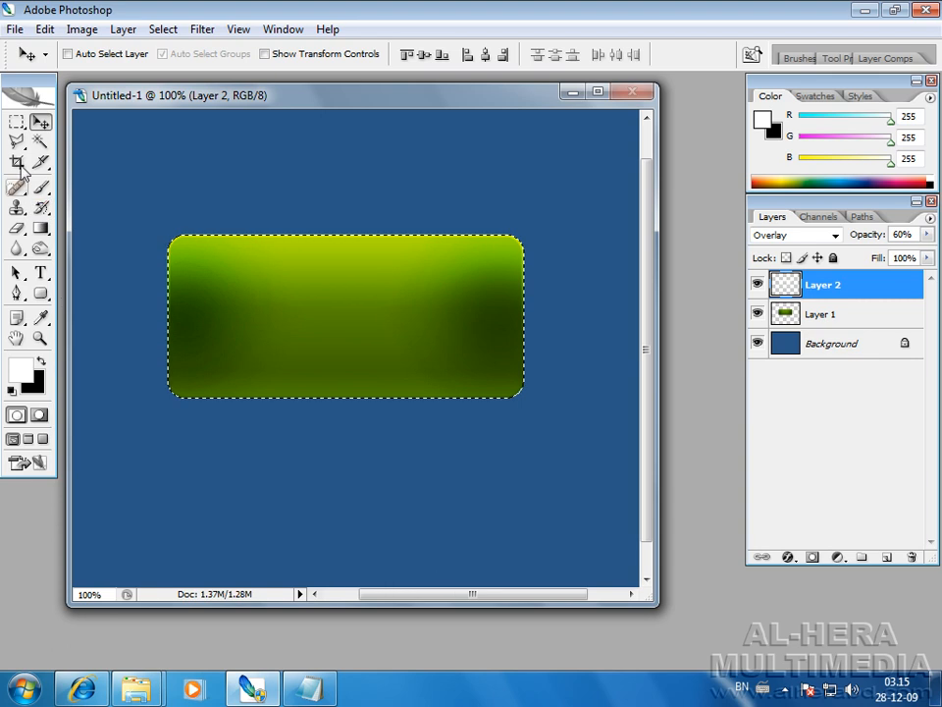
click(17, 123)
right_click(18, 127)
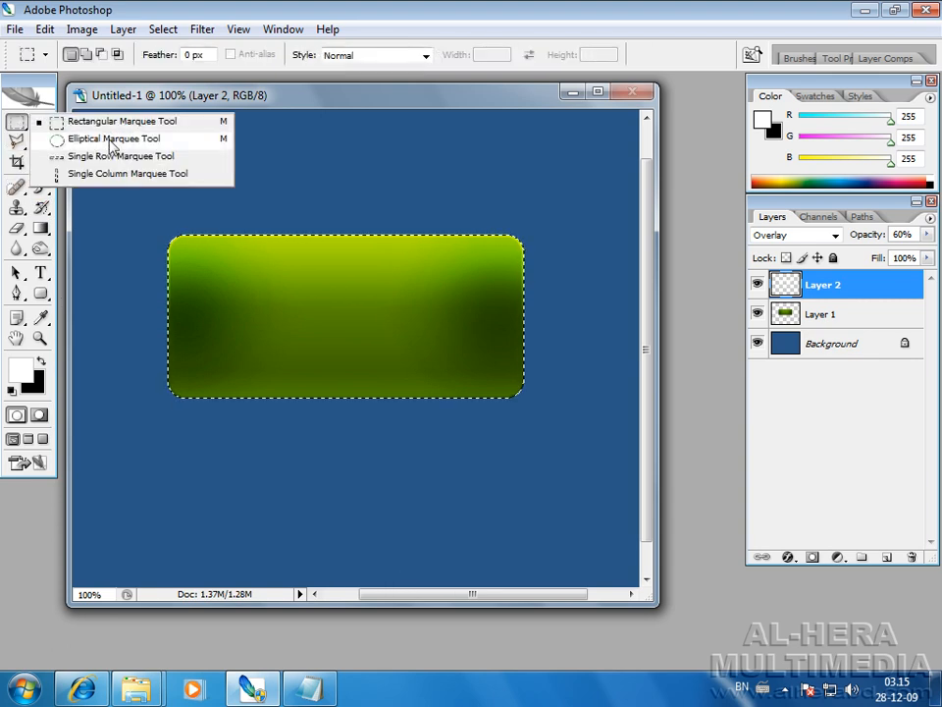
click(108, 140)
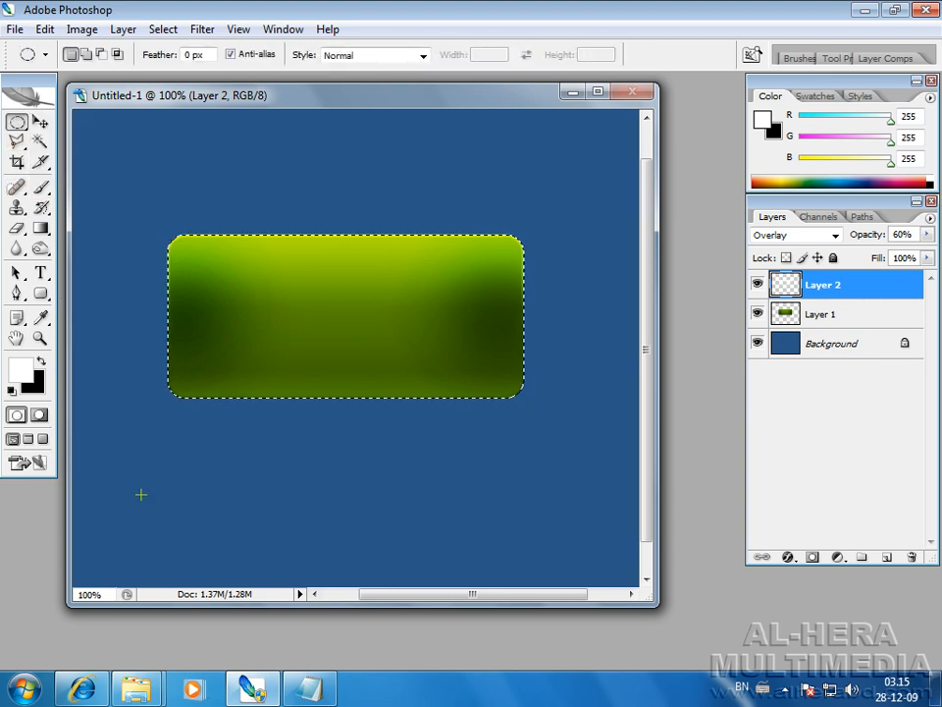
key(alt)
drag(120, 525, 632, 277)
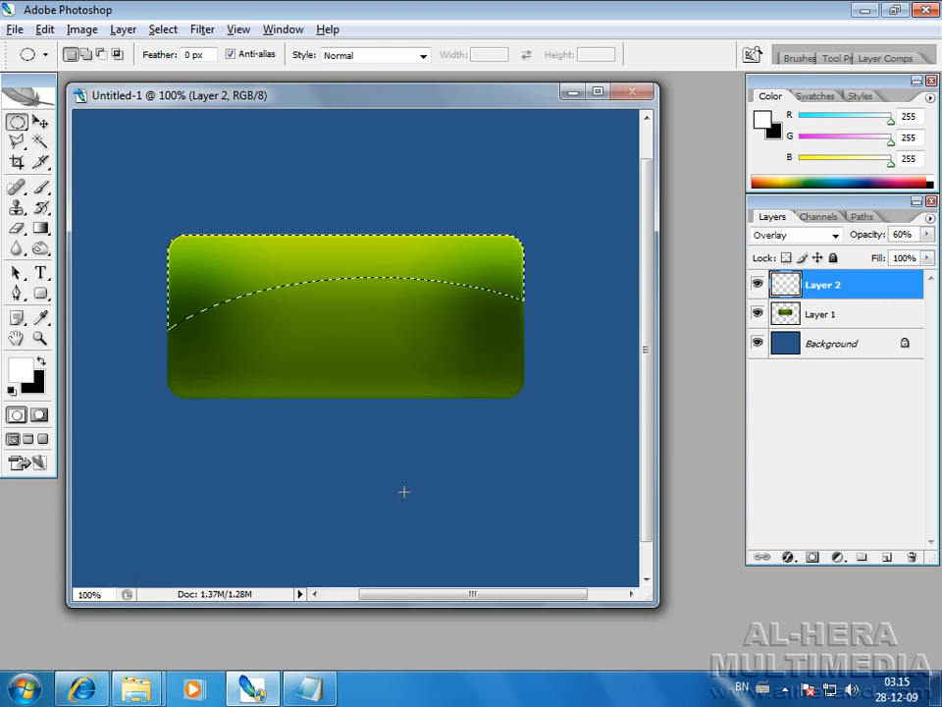
key(ctrl+z)
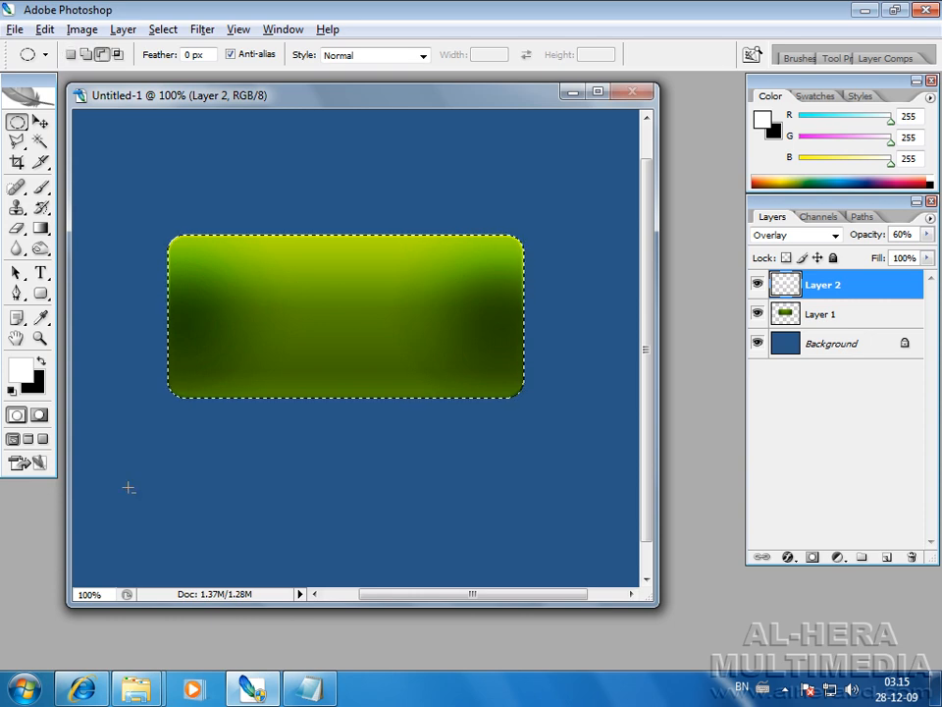
drag(146, 511, 607, 273)
drag(243, 285, 328, 298)
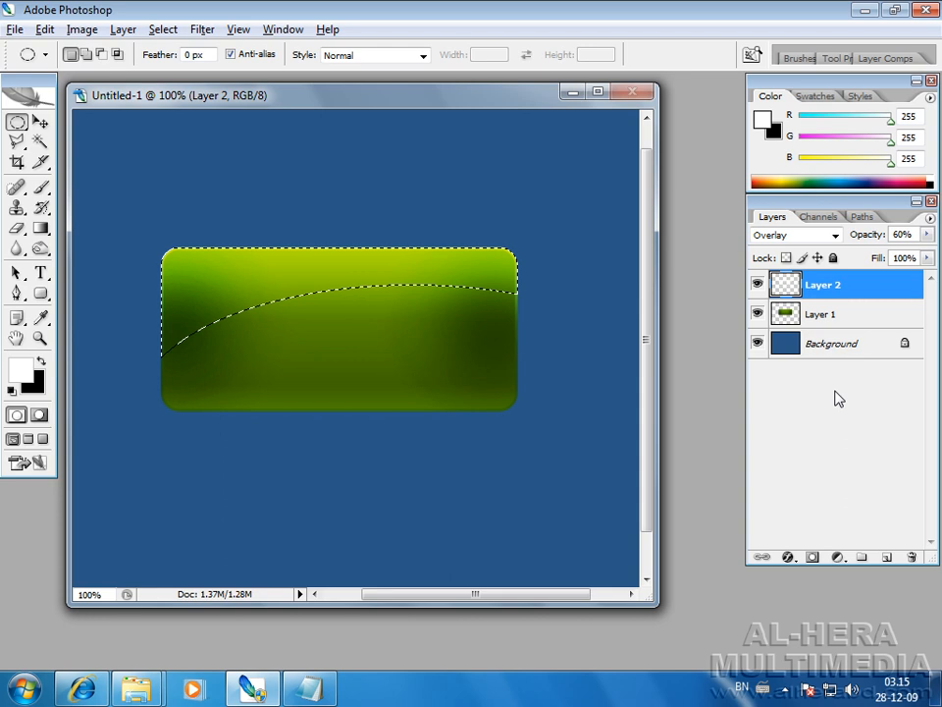
Add a new layer and try a 62% opacity white-to-transparent gradient over the curved selection, undoing the too strong result.
click(886, 556)
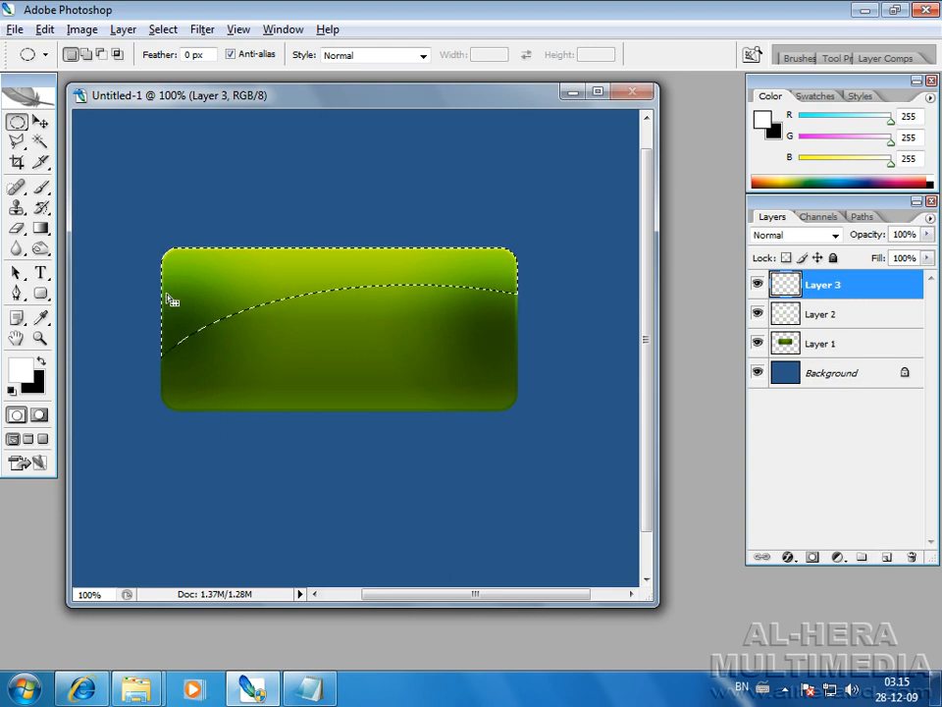
click(40, 228)
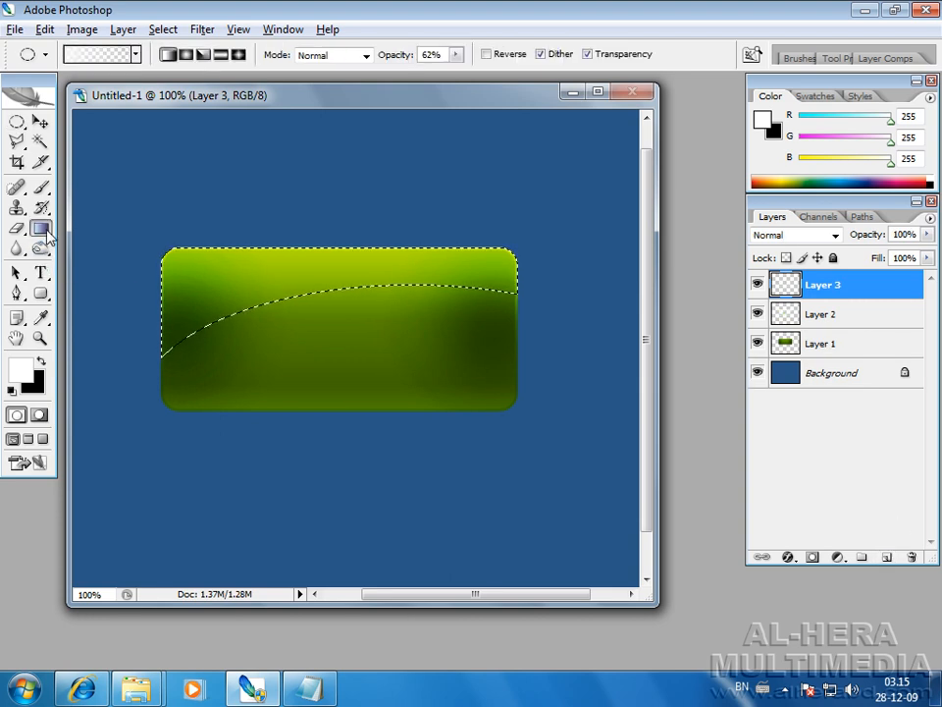
click(137, 55)
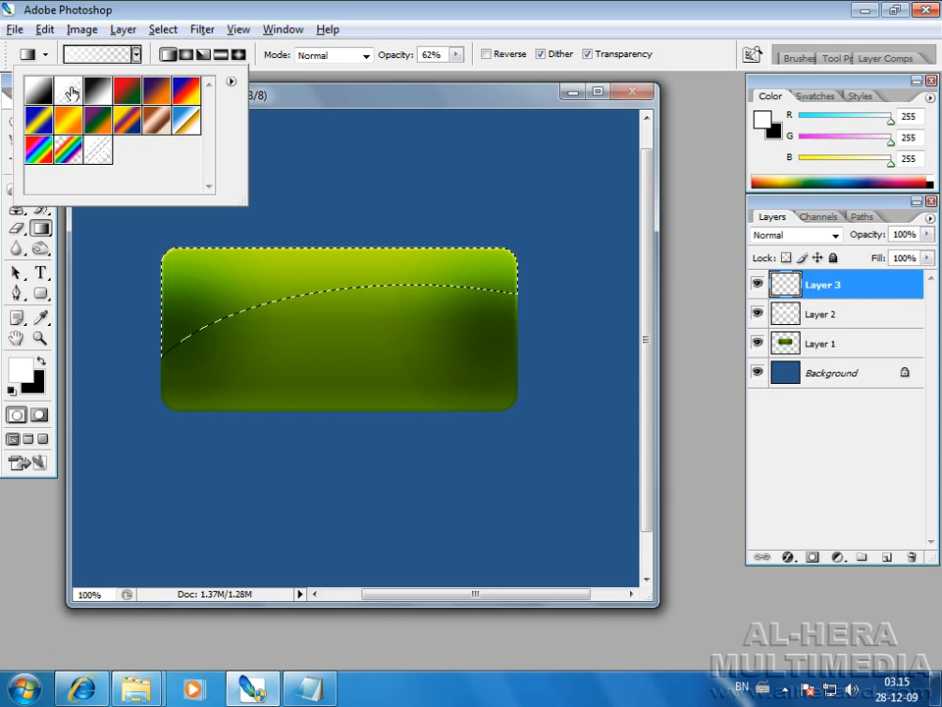
click(129, 10)
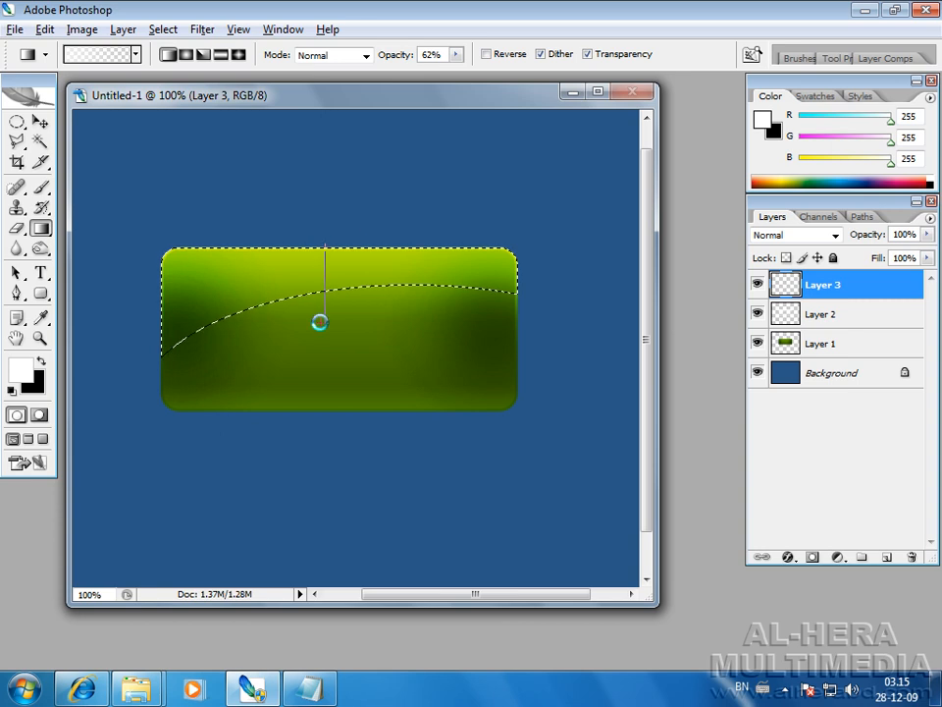
drag(322, 362, 275, 381)
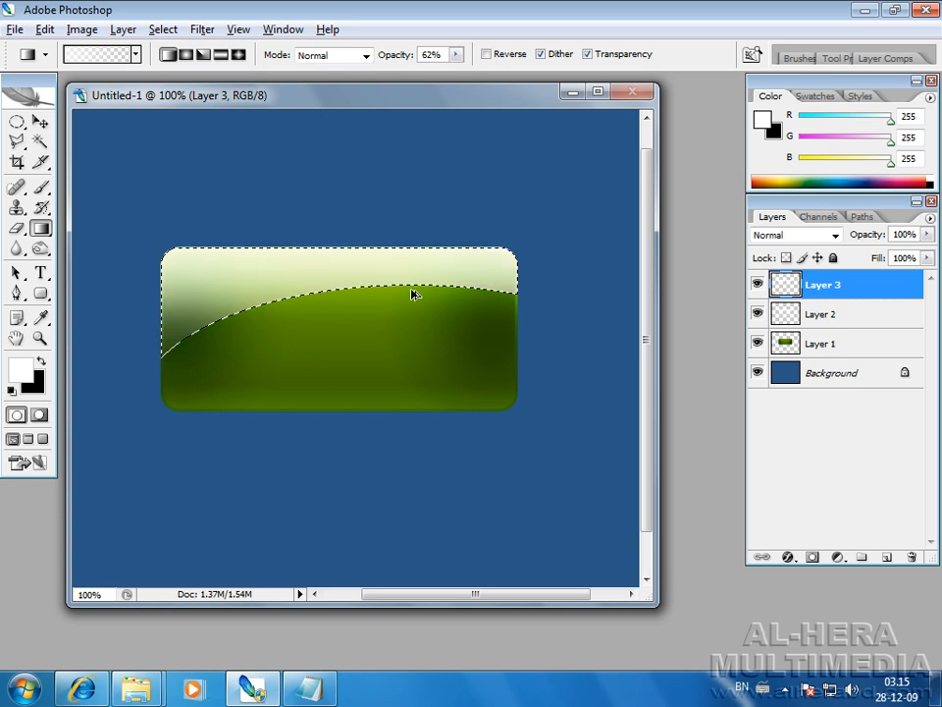
key(ctrl+z)
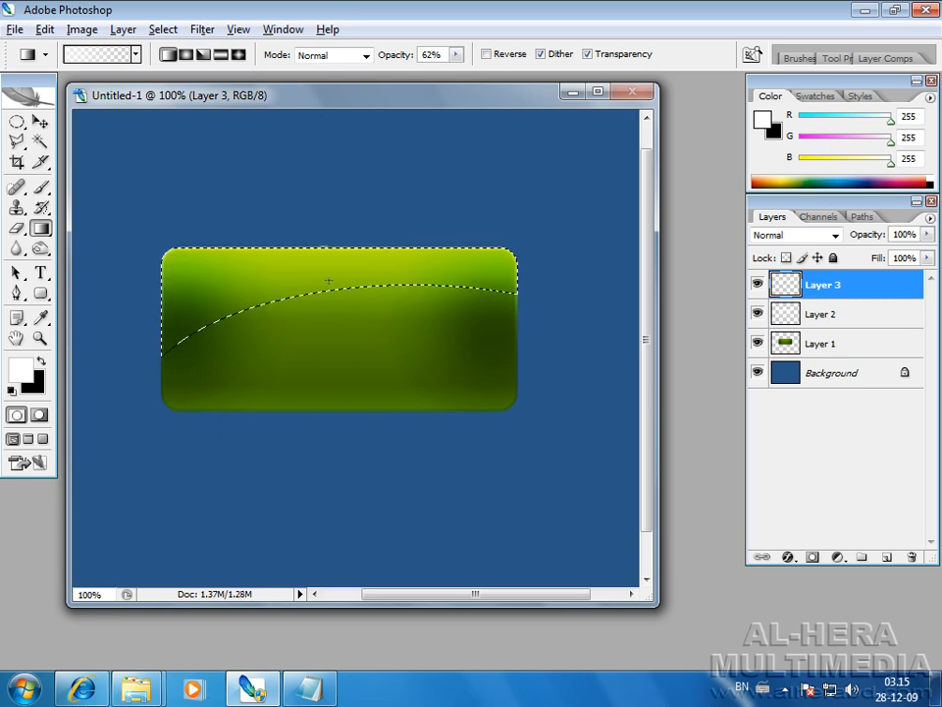
Fade white to transparent down the curved selection on Layer 3, deselect, and lower the layer's opacity to 65%.
drag(331, 335, 332, 336)
key(ctrl+d)
key(m)
click(40, 122)
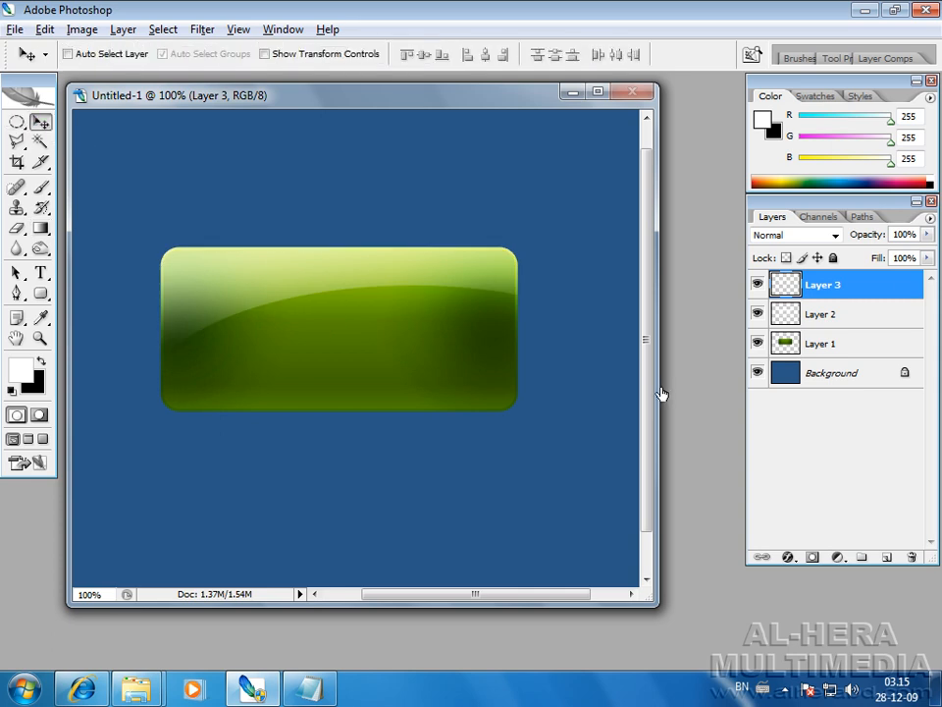
click(927, 235)
drag(902, 251, 893, 257)
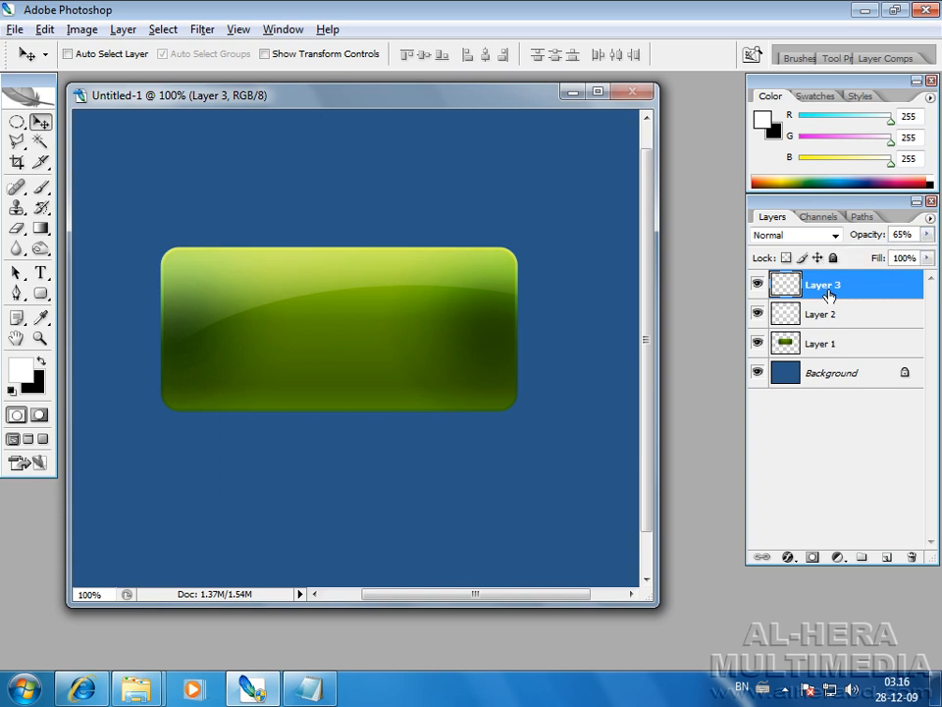
Add a drop shadow to Layer 3 with 100% opacity, a 90° angle and a size of 24 px.
click(788, 556)
click(841, 369)
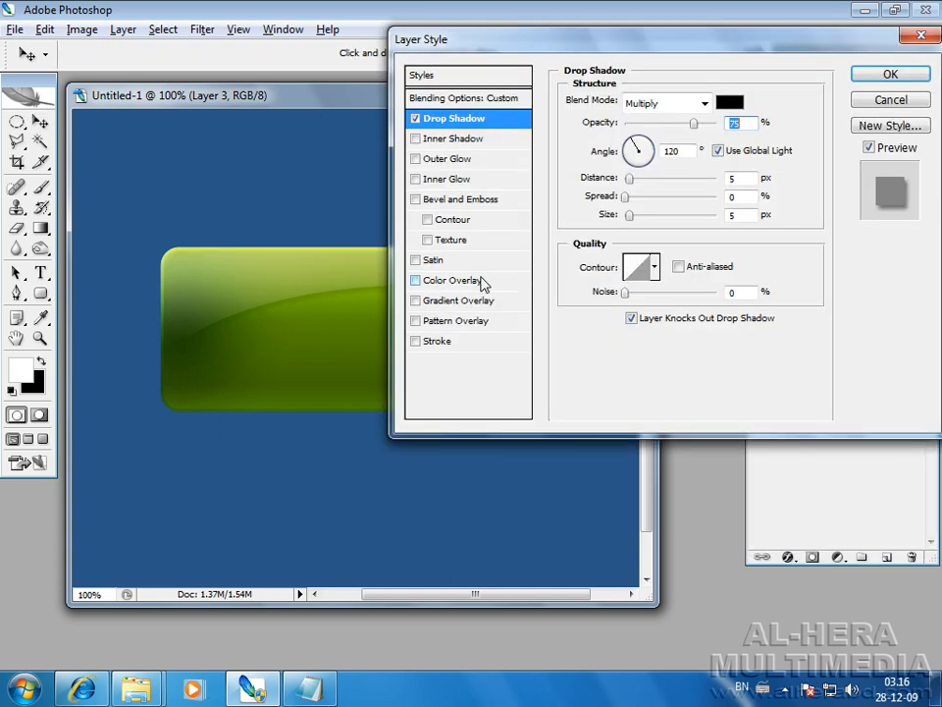
drag(432, 39, 437, 138)
drag(712, 229, 723, 232)
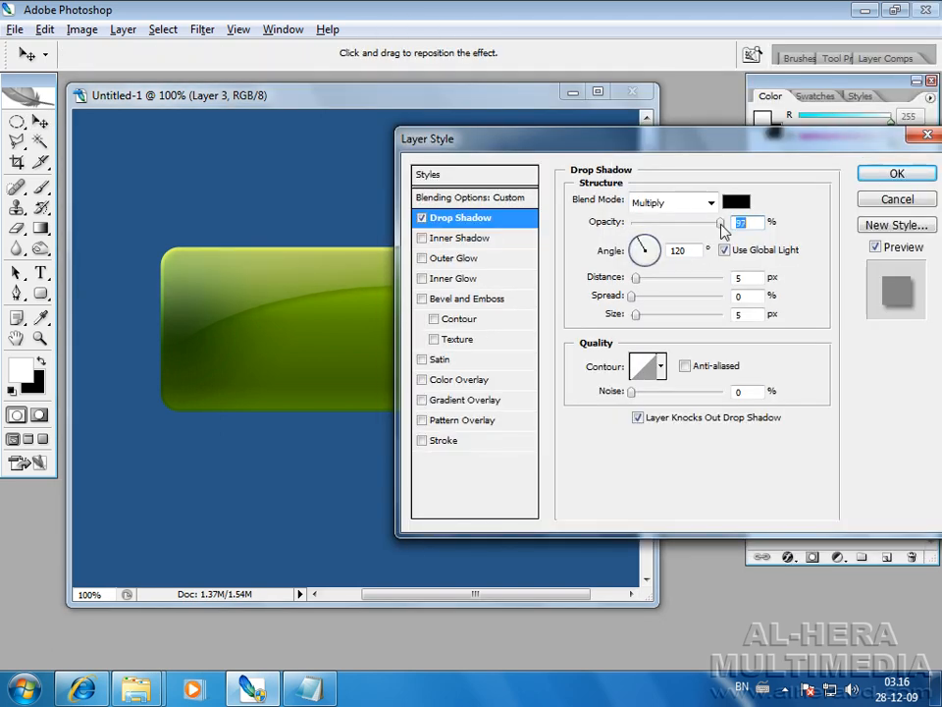
drag(658, 149, 733, 132)
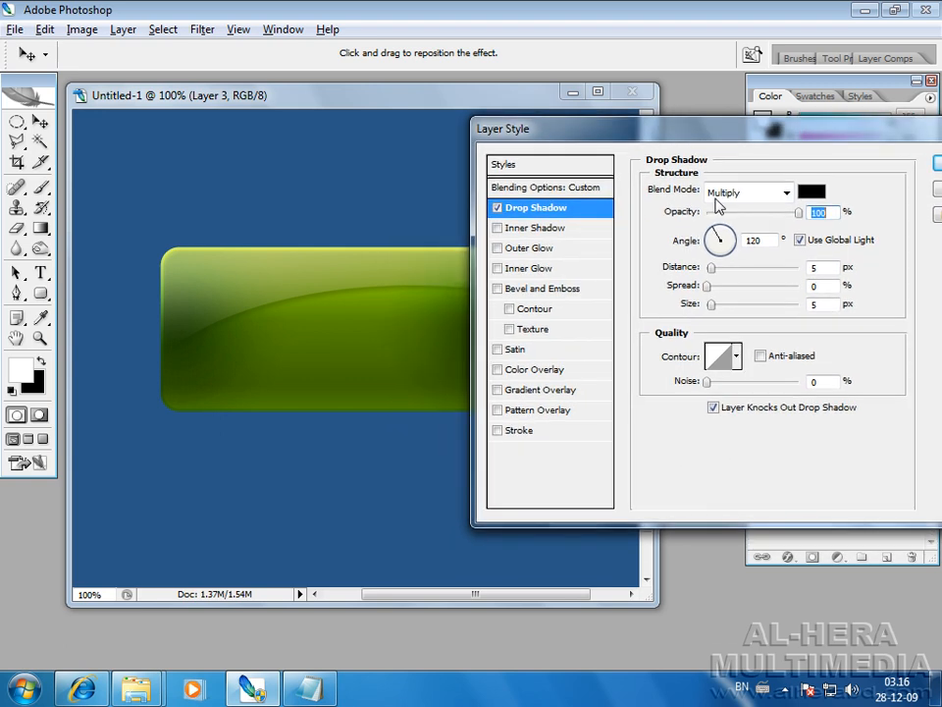
click(719, 229)
click(721, 236)
mouse_move(770, 138)
mouse_down()
mouse_move(847, 152)
mouse_move(811, 147)
mouse_move(766, 162)
mouse_move(782, 136)
mouse_up()
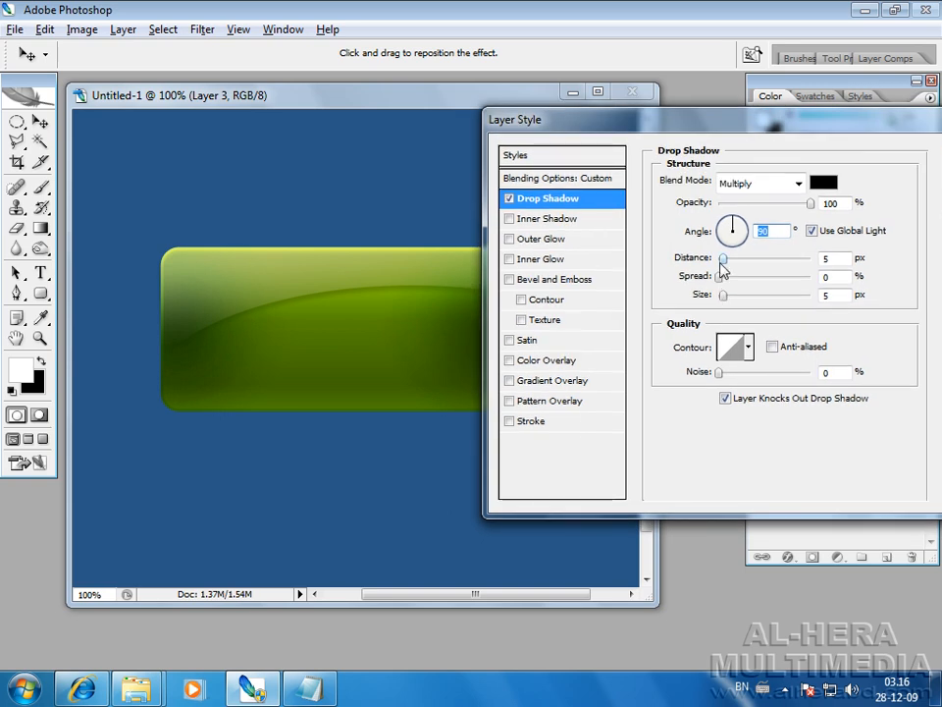
drag(725, 298, 733, 305)
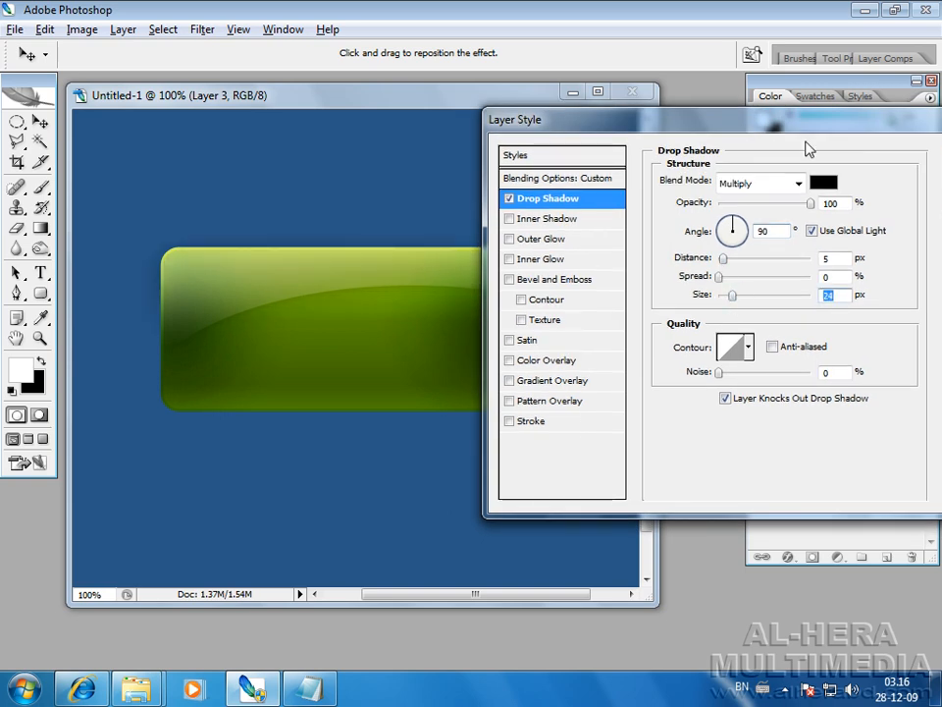
drag(809, 131, 674, 171)
click(846, 195)
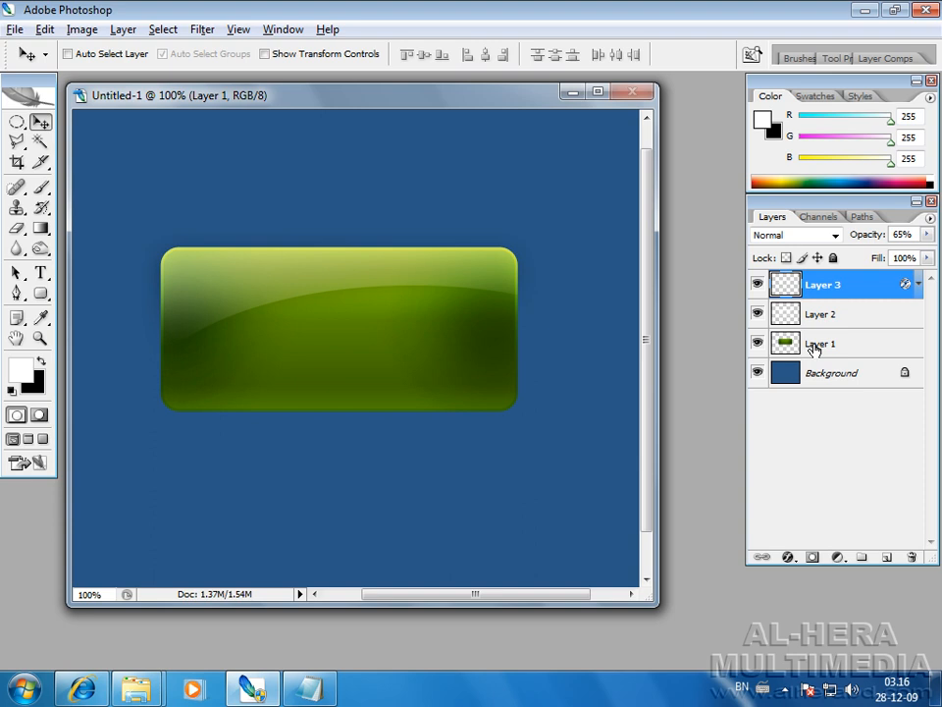
Add a drop shadow to Layer 1 with its opacity set to 51%.
click(814, 345)
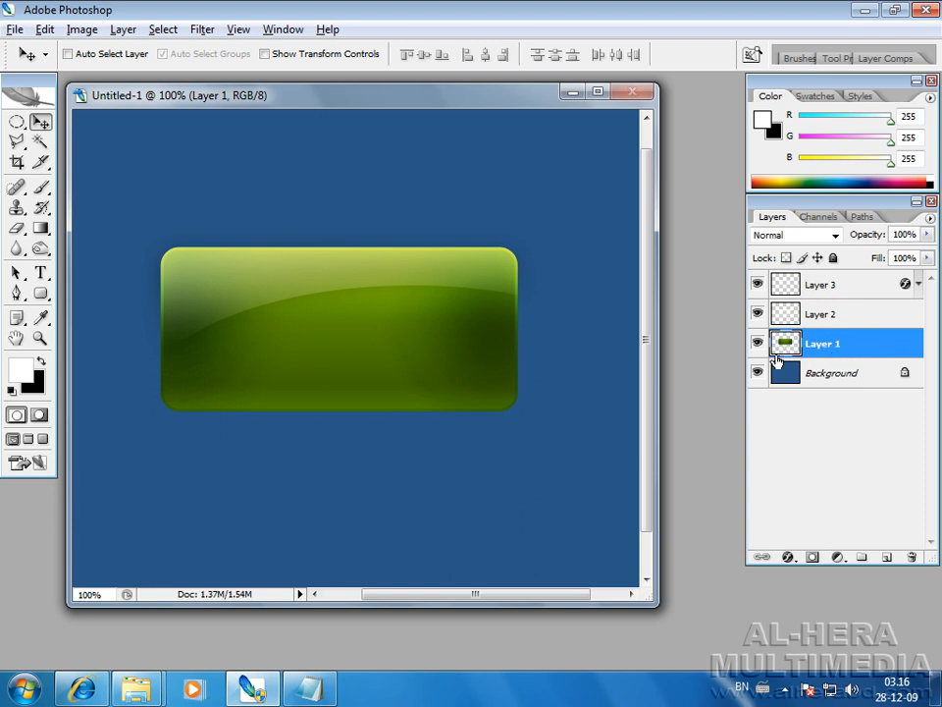
click(789, 559)
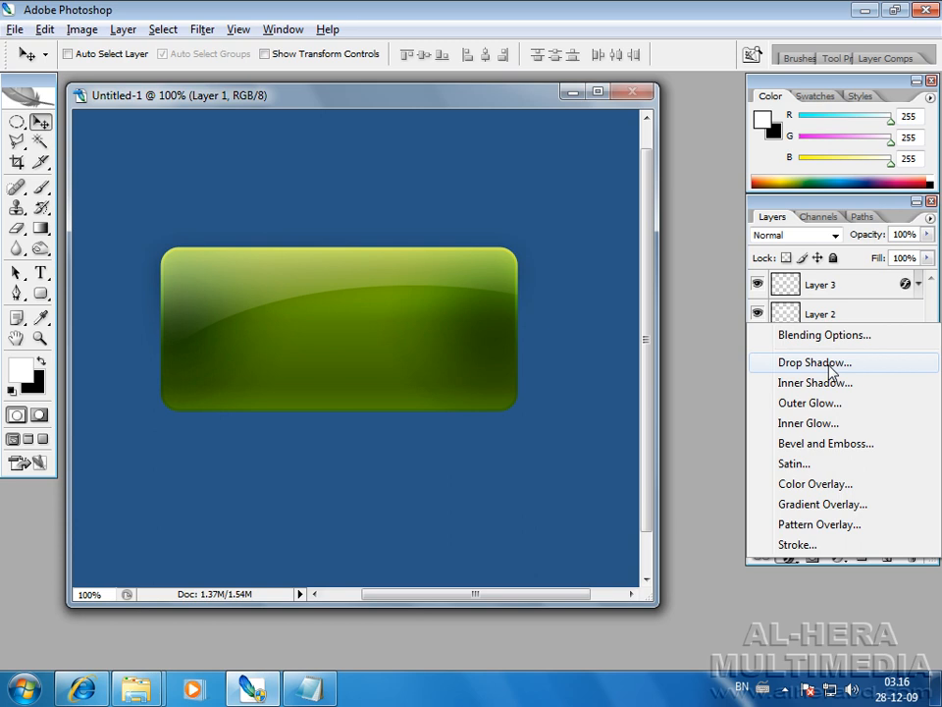
click(773, 362)
drag(583, 166, 762, 158)
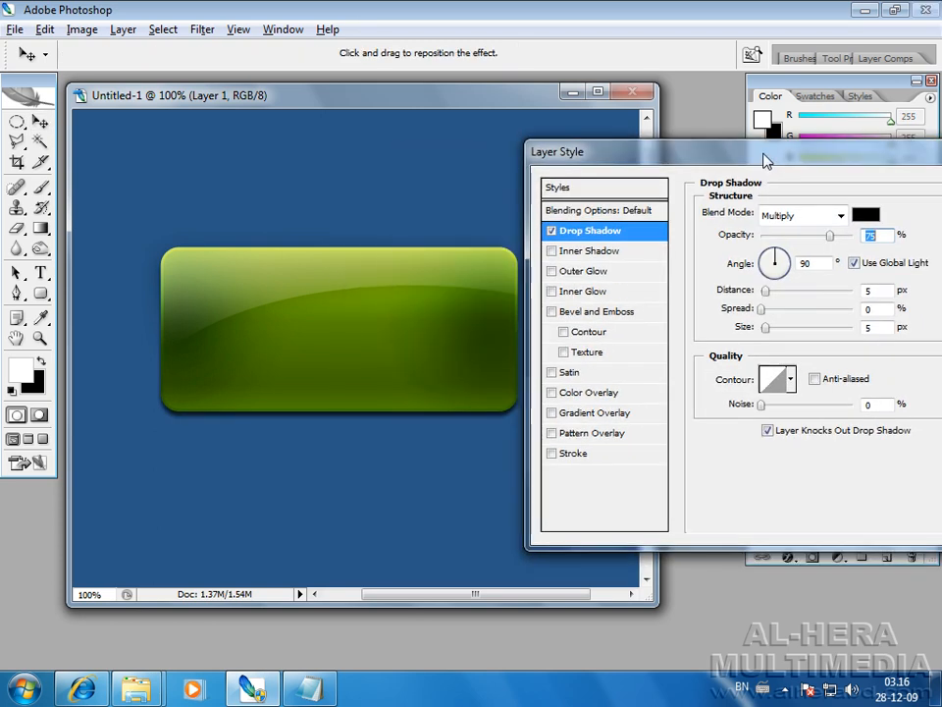
click(822, 263)
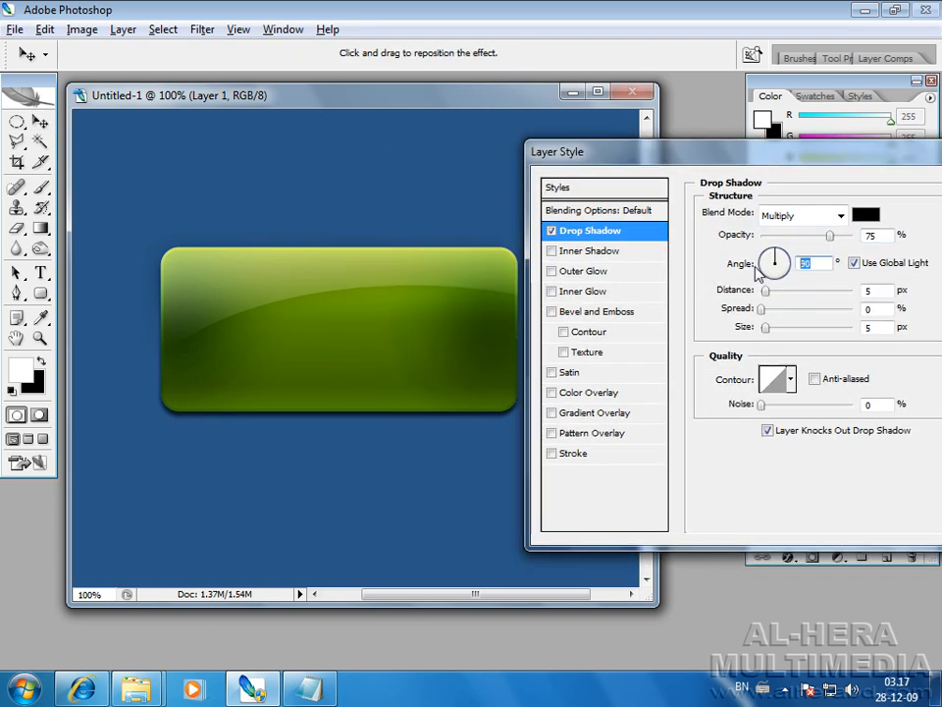
drag(829, 236, 809, 243)
drag(830, 160, 652, 147)
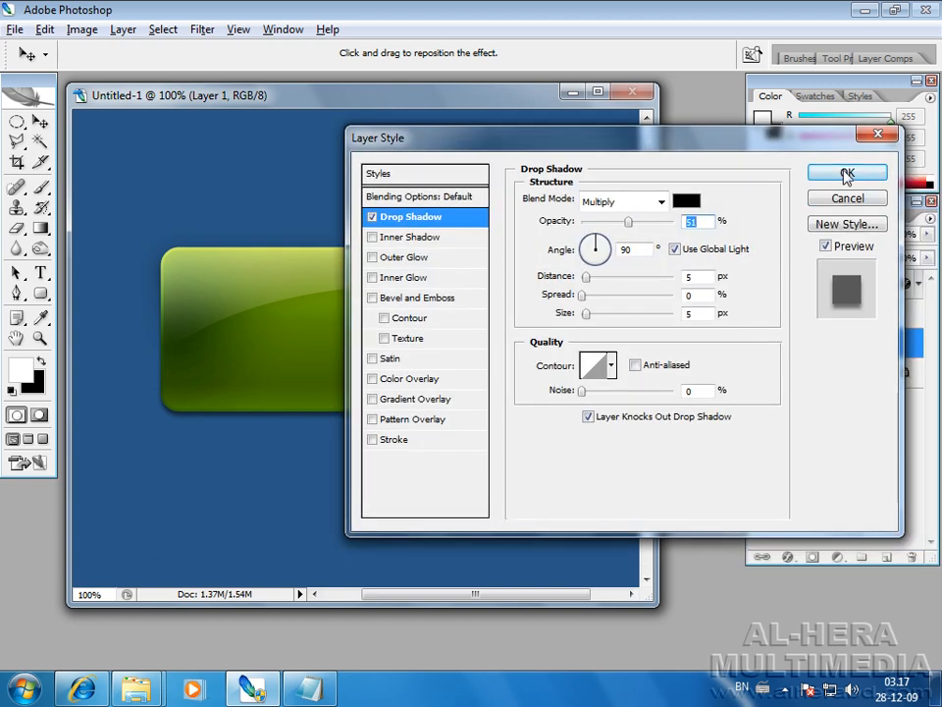
click(846, 173)
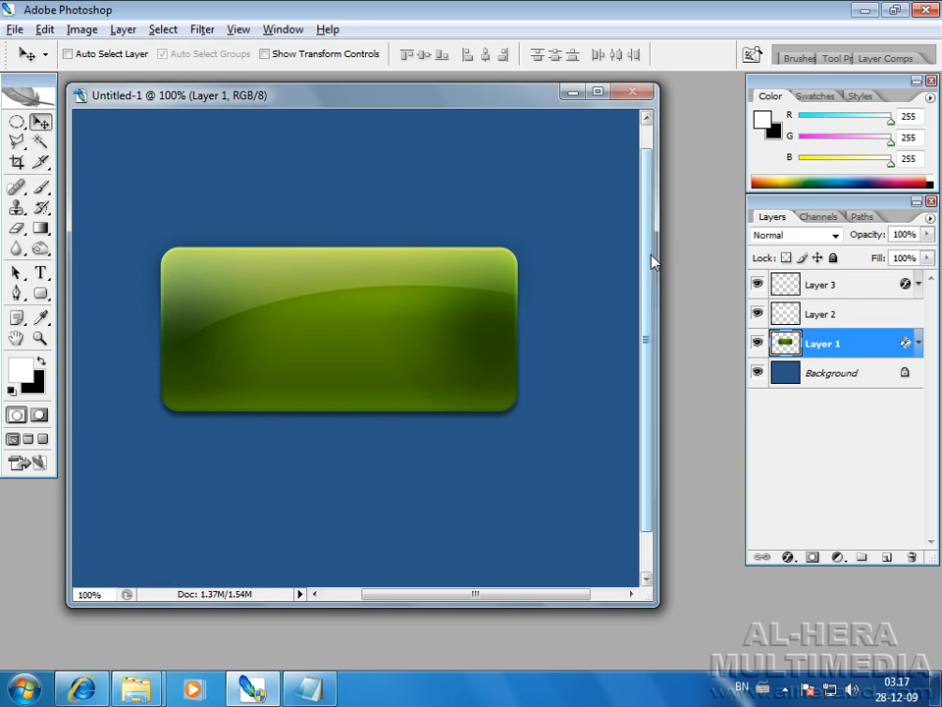
Activate the Brush tool and load the stylish_banner brush file from the My Pic folder into the brush presets.
scroll(652, 262, up, 1)
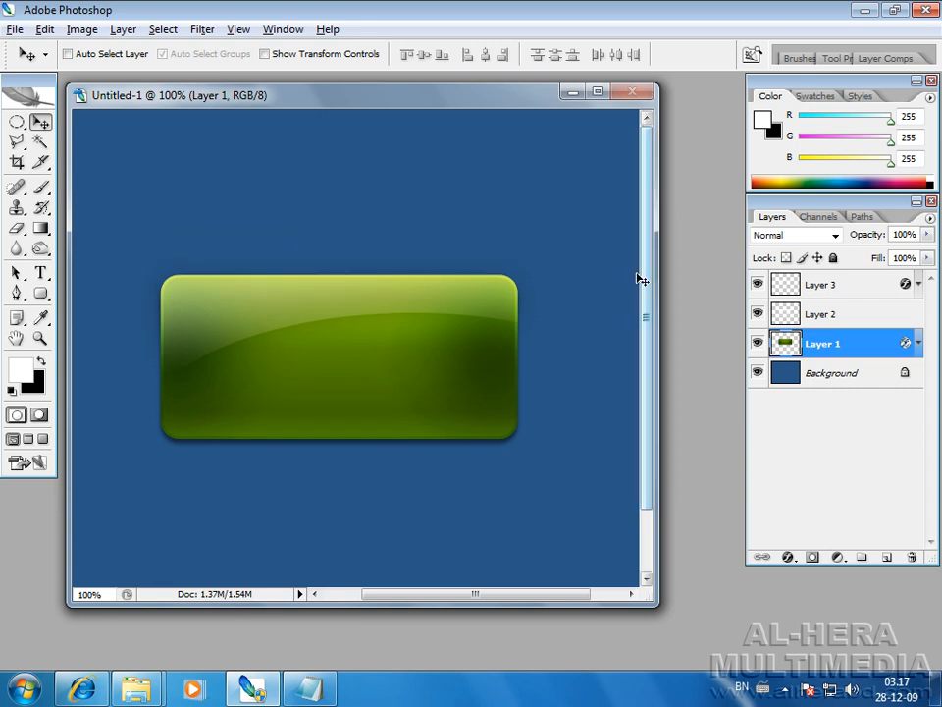
scroll(654, 267, down, 3)
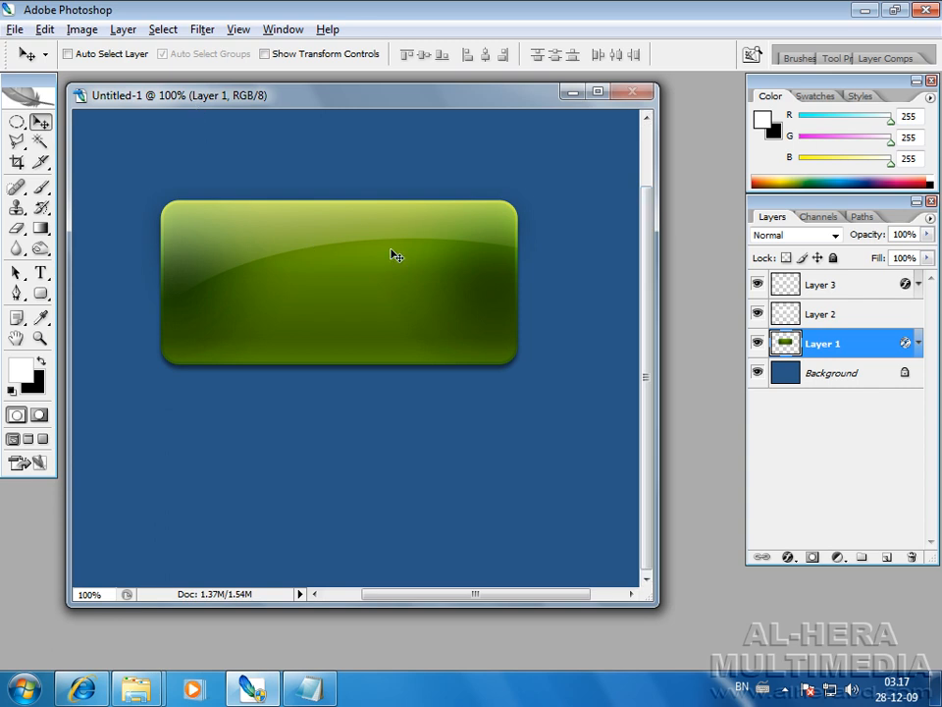
click(41, 190)
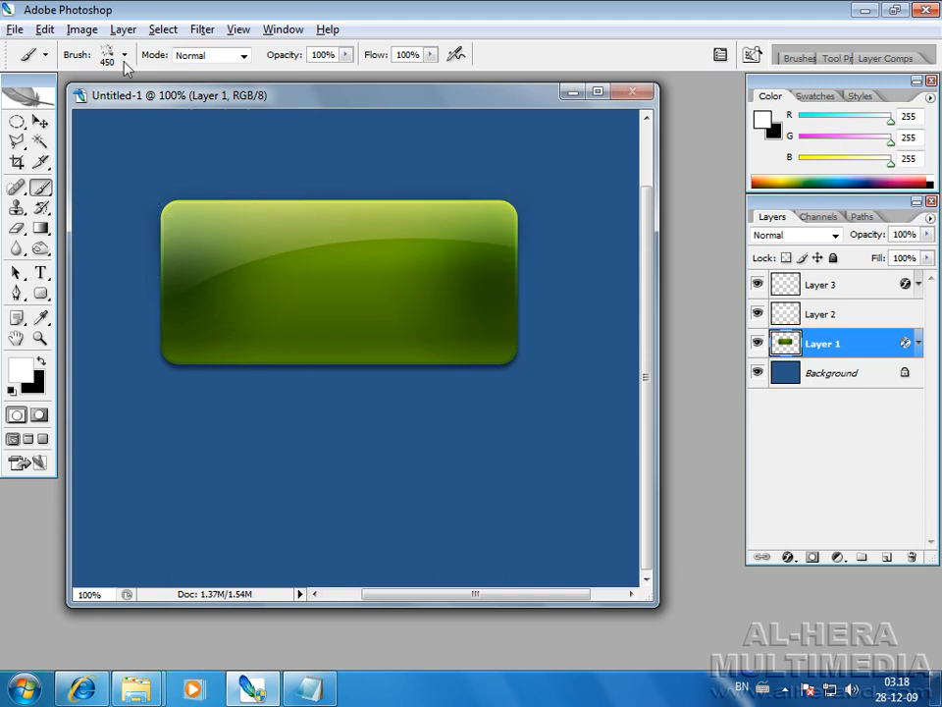
click(124, 55)
mouse_move(213, 286)
mouse_down()
mouse_move(210, 263)
mouse_move(209, 289)
mouse_up()
click(128, 204)
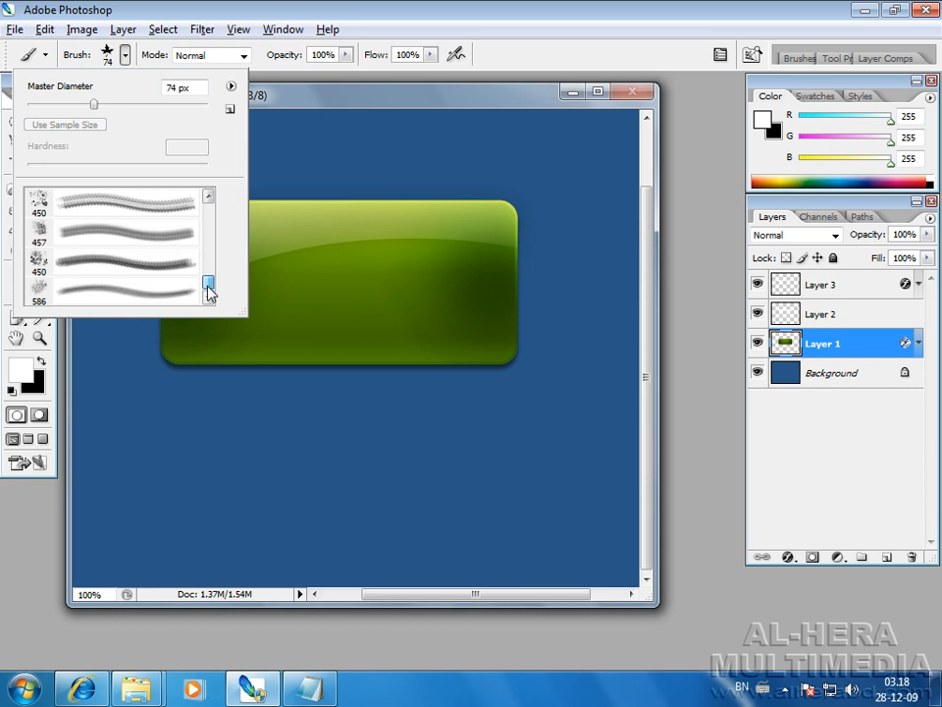
scroll(210, 290, up, 1)
click(194, 269)
click(231, 87)
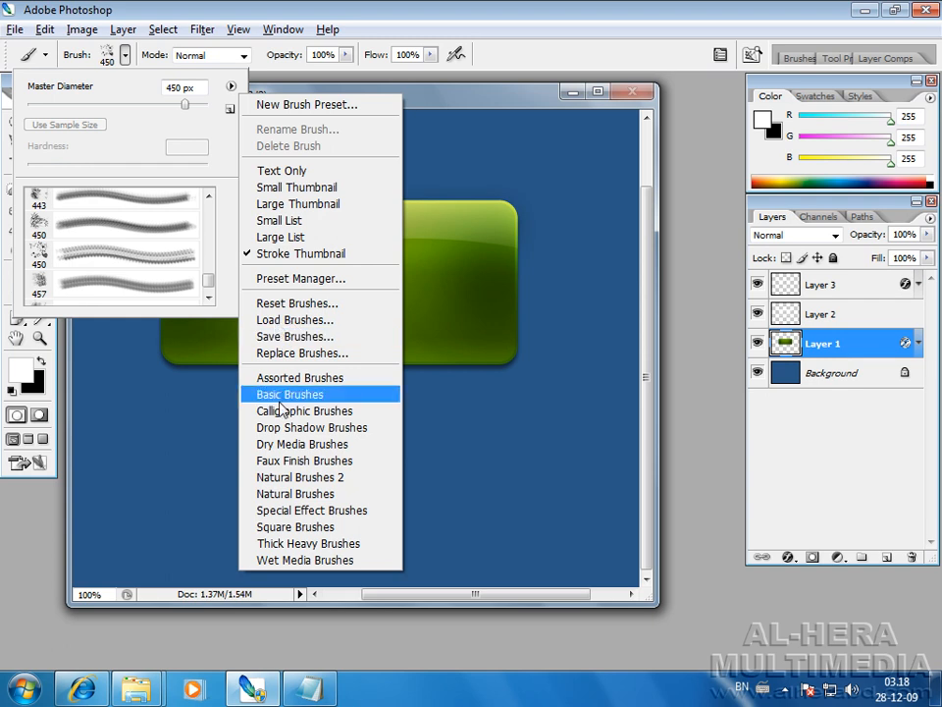
click(299, 319)
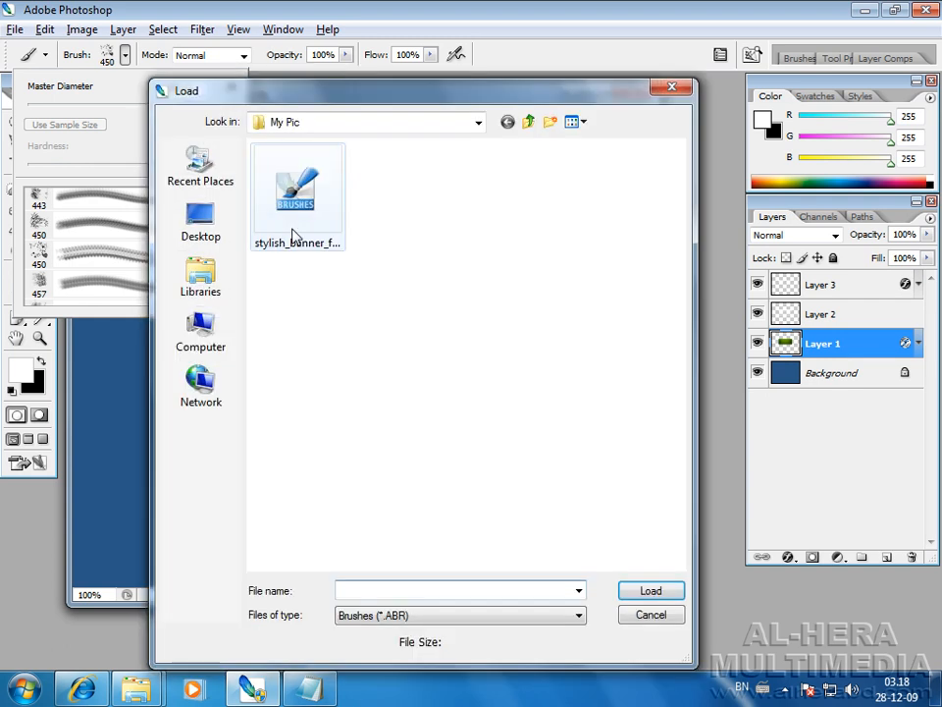
double_click(290, 238)
Try the 457 px floral brush near the end of the presets, and choose the 450 px vine-and-butterfly brush instead.
drag(213, 274, 208, 300)
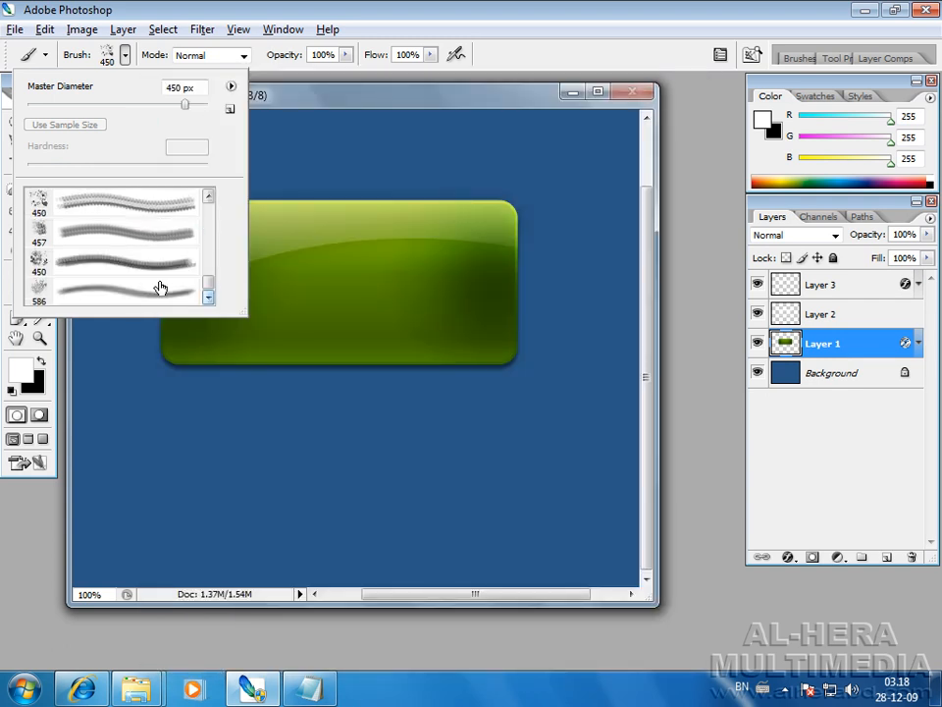
click(173, 235)
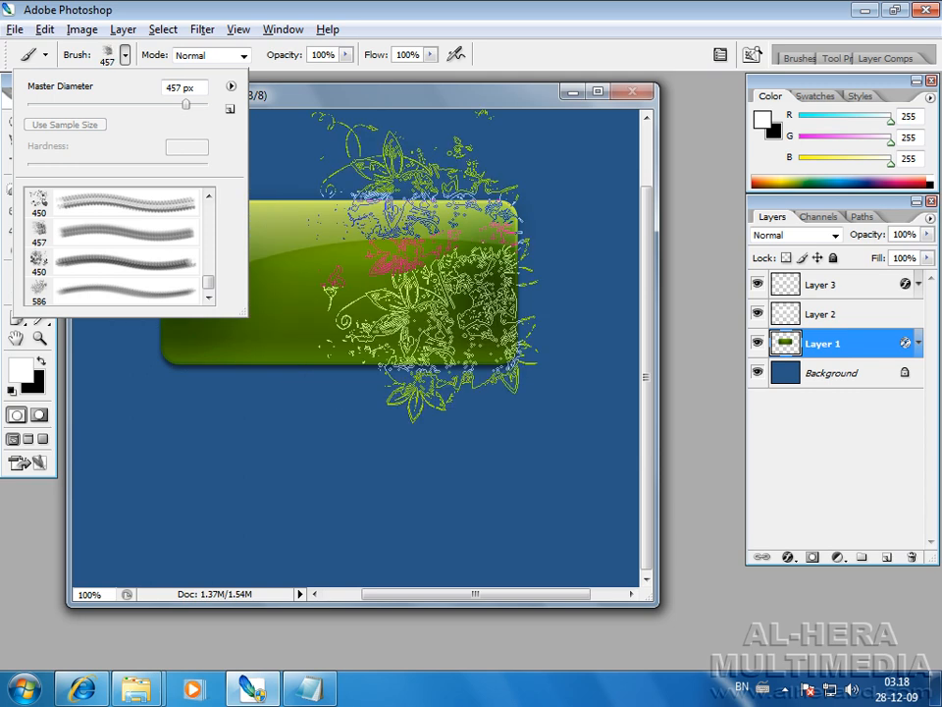
click(175, 206)
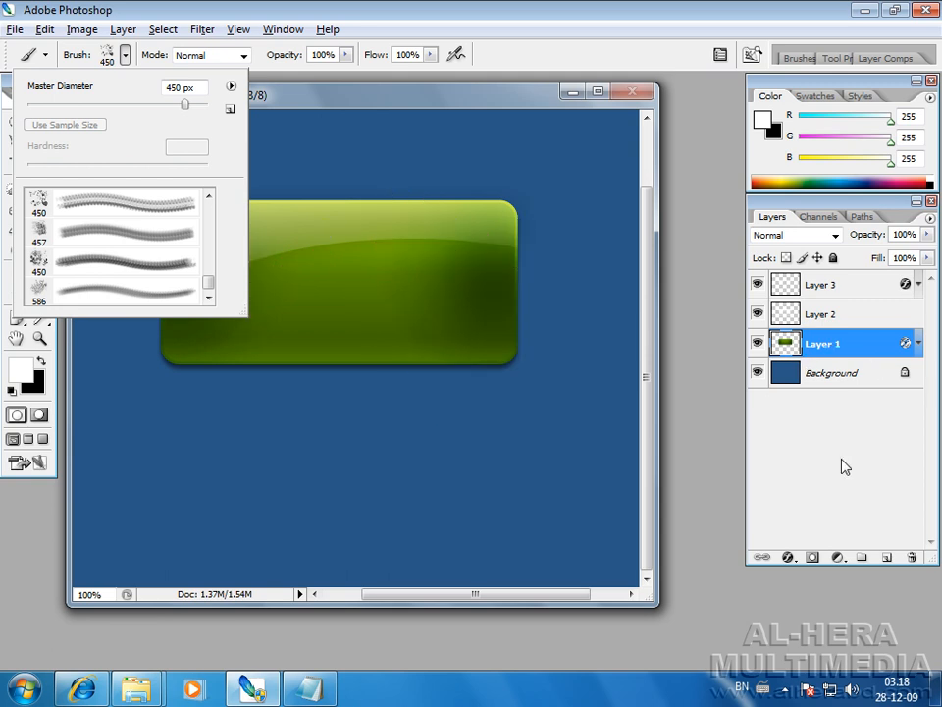
Add a new layer above Layer 1 and stamp the white vine pattern over the button, undoing and redoing the first stamp.
click(886, 557)
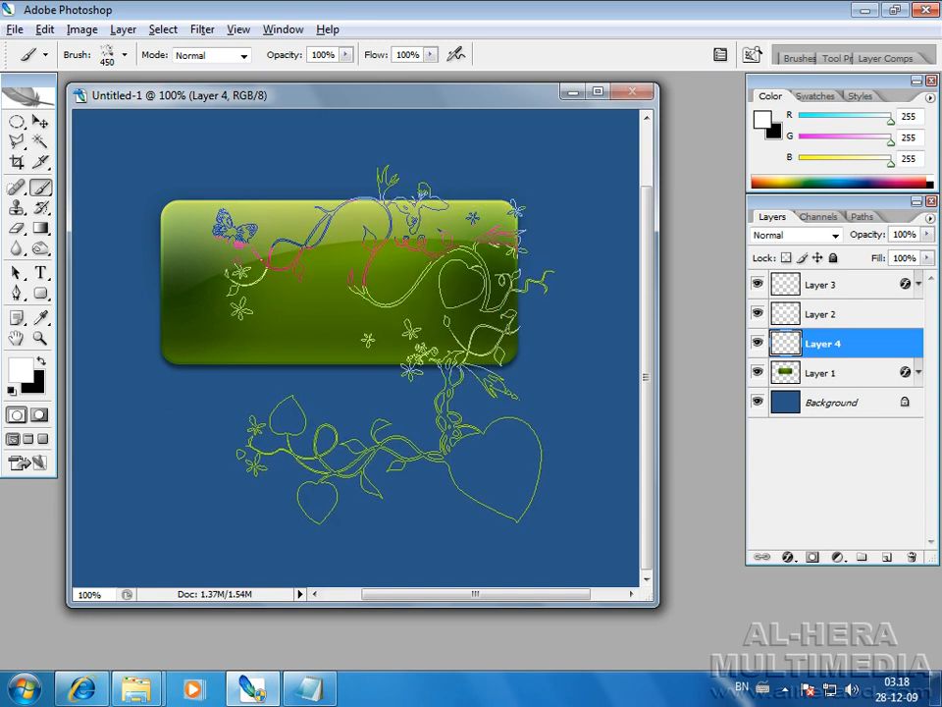
click(384, 341)
key(ctrl+z)
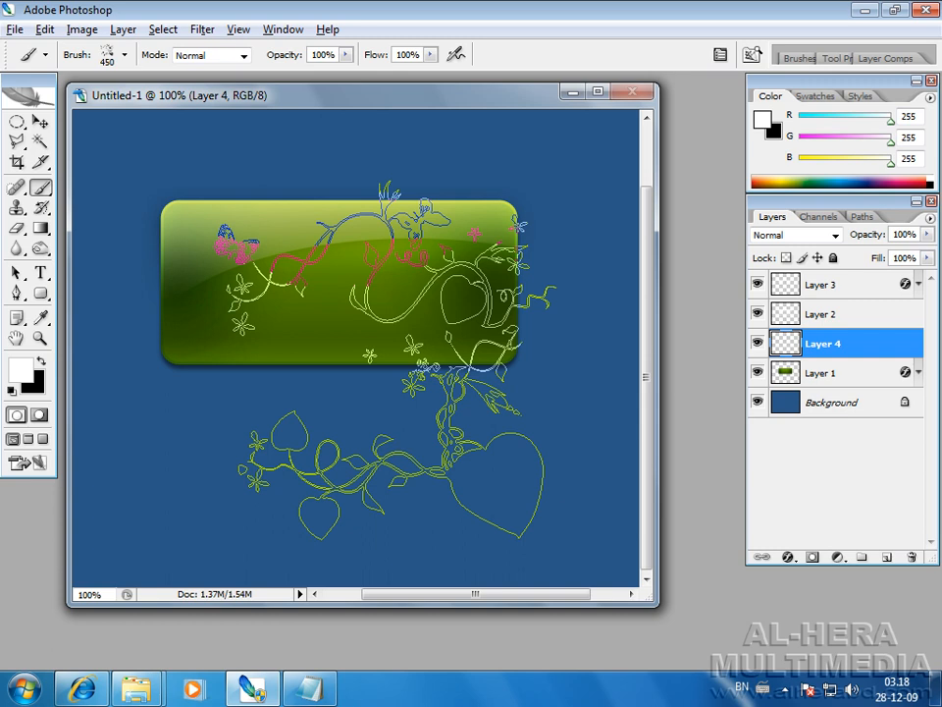
click(391, 359)
key(v)
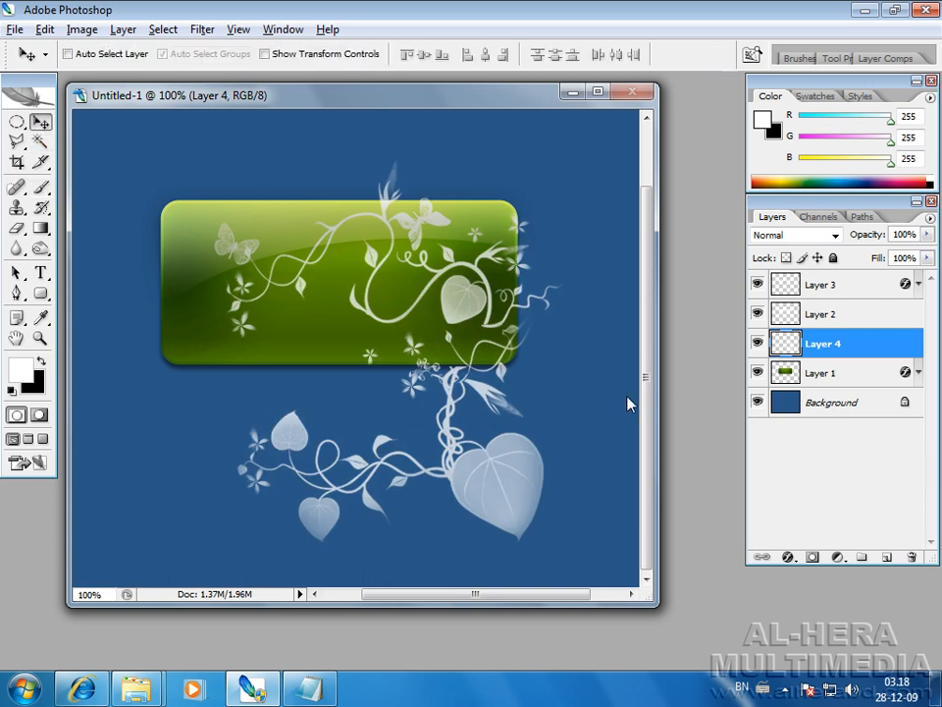
Load Layer 1's outline as a selection, invert it, delete the vine pattern outside the button on Layer 4, and deselect.
ctrl+click(787, 378)
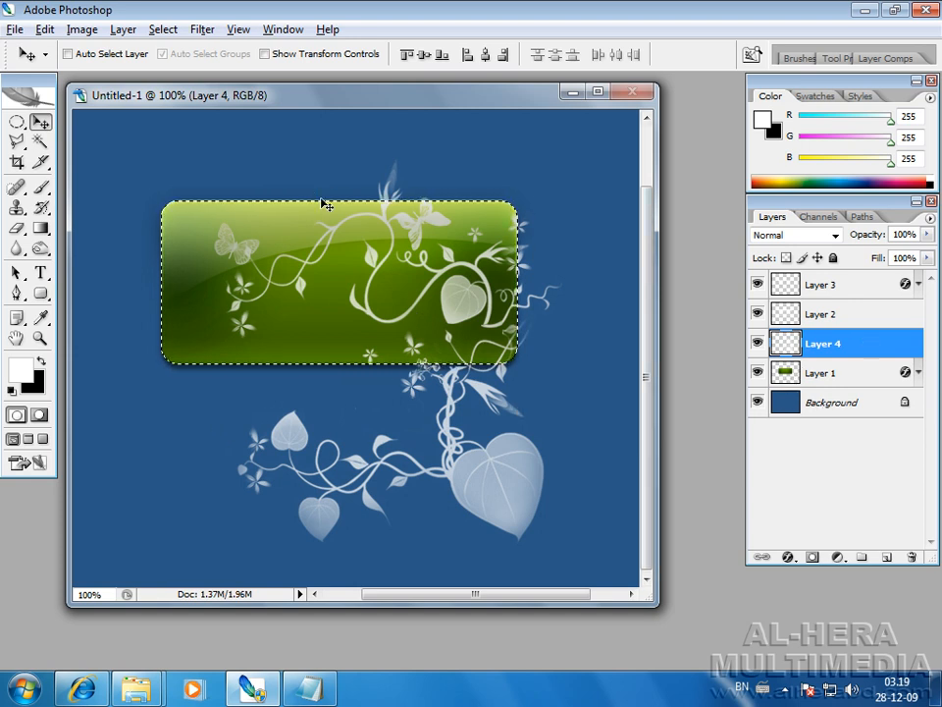
key(ctrl+shift+i)
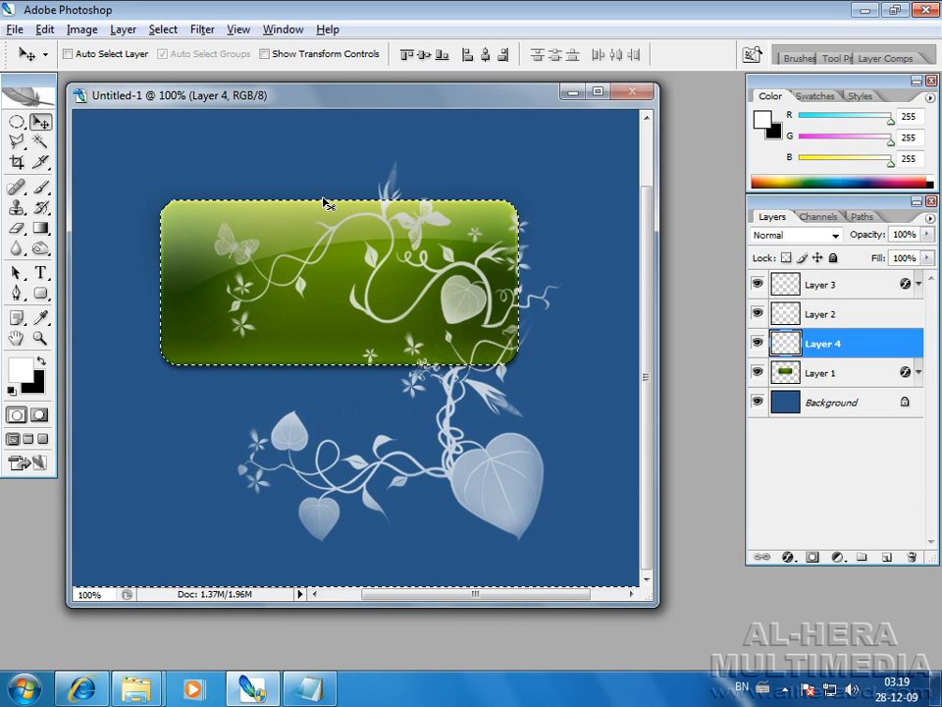
key(Delete)
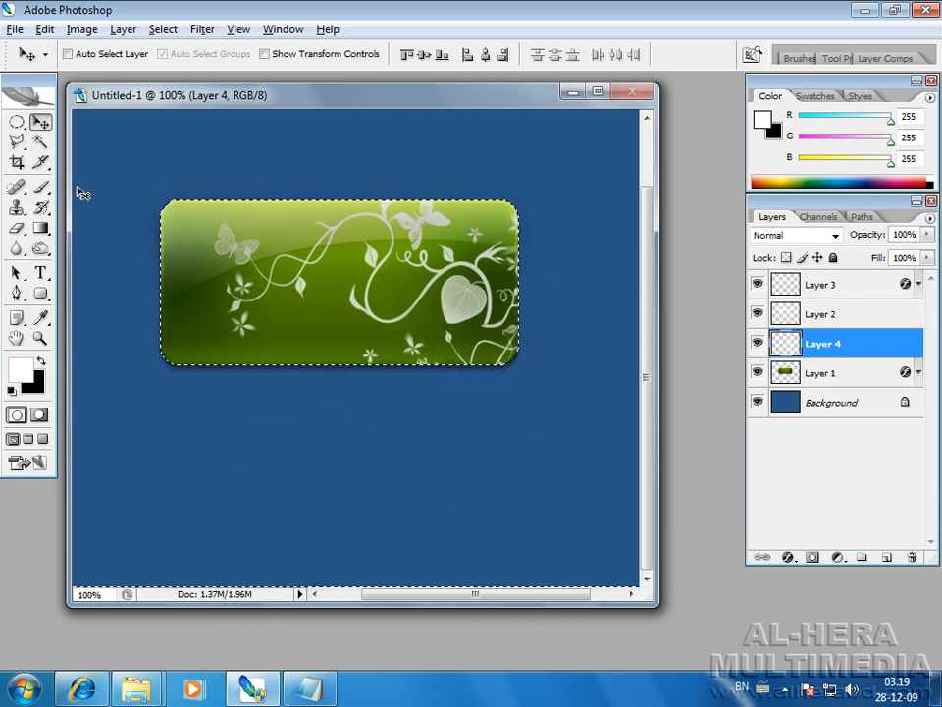
key(m)
click(306, 174)
key(v)
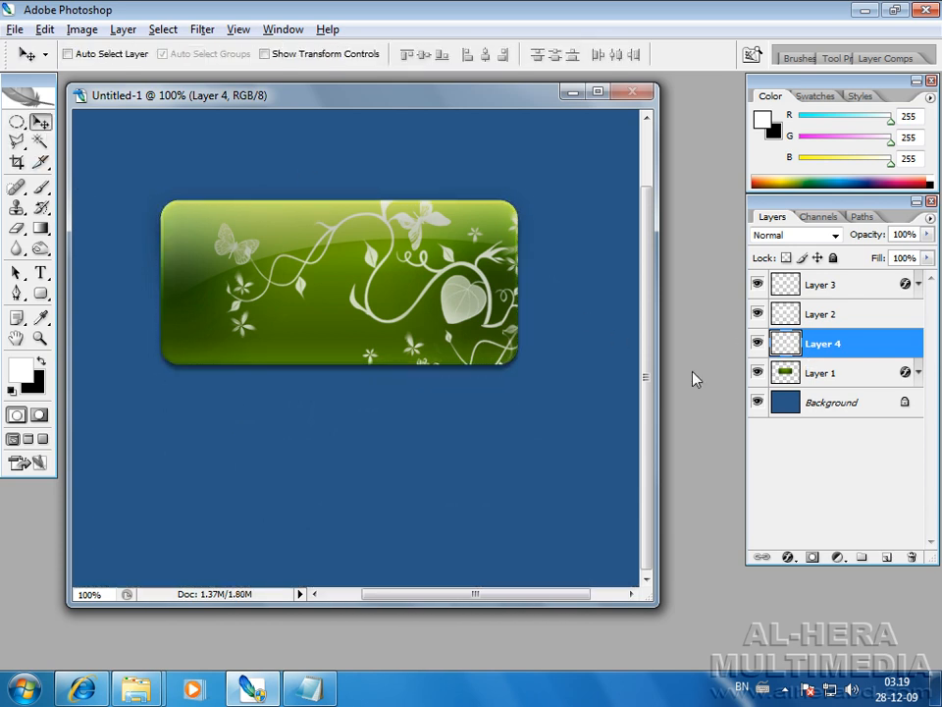
Set Layer 4's blend mode to Overlay and reduce its opacity to 45%.
click(834, 236)
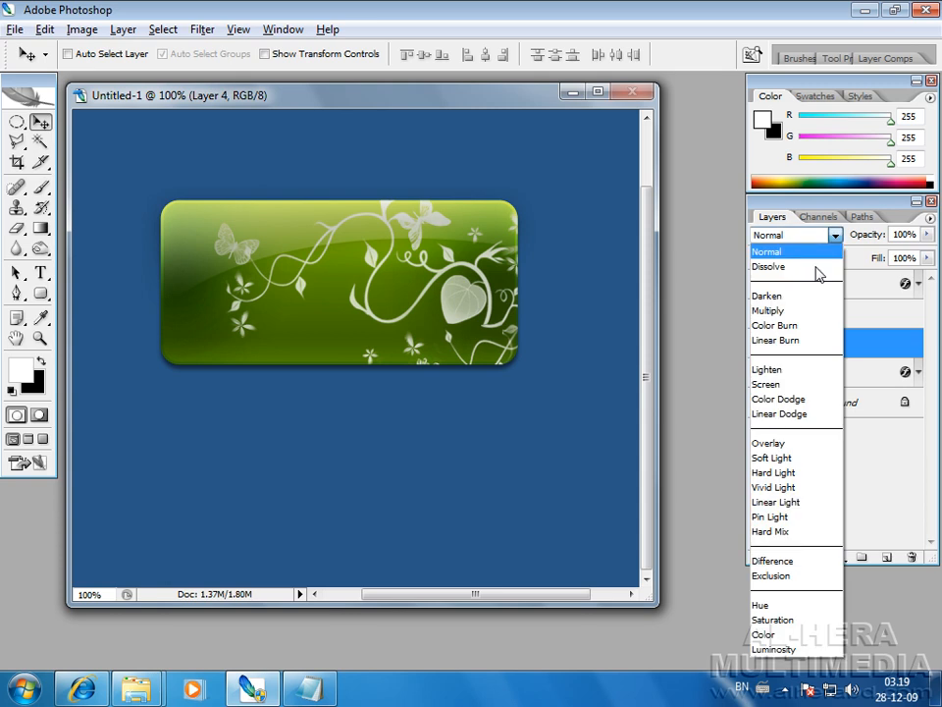
click(790, 444)
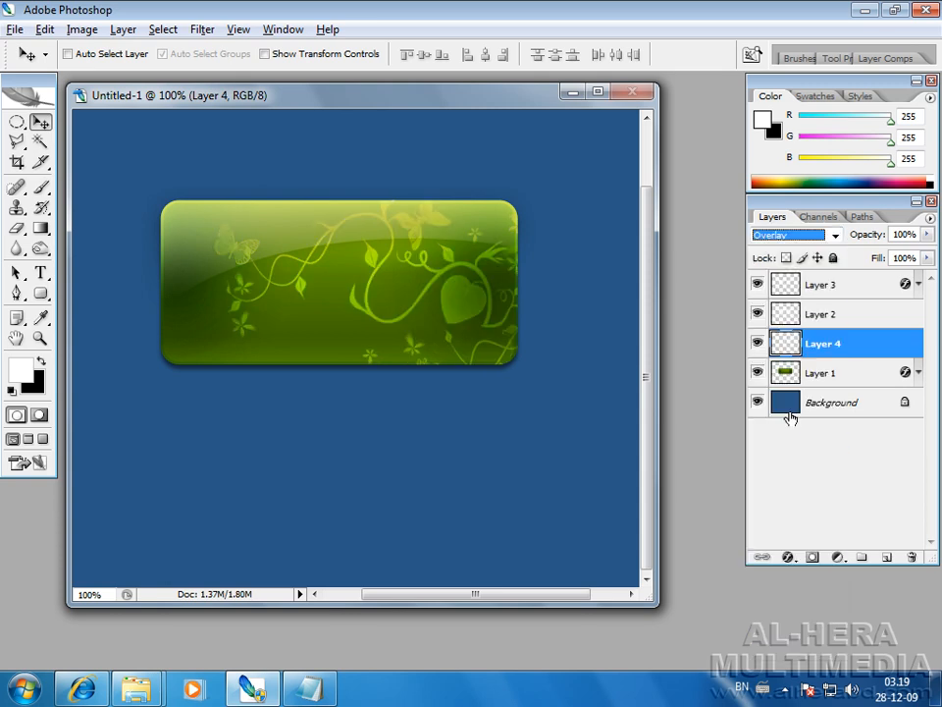
click(927, 235)
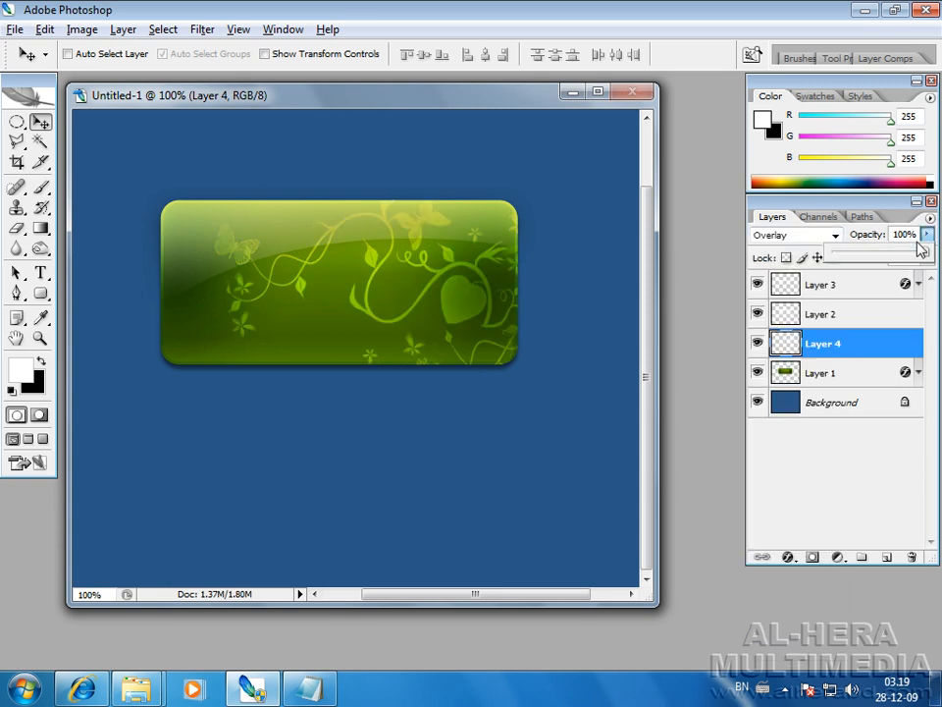
drag(896, 263, 876, 261)
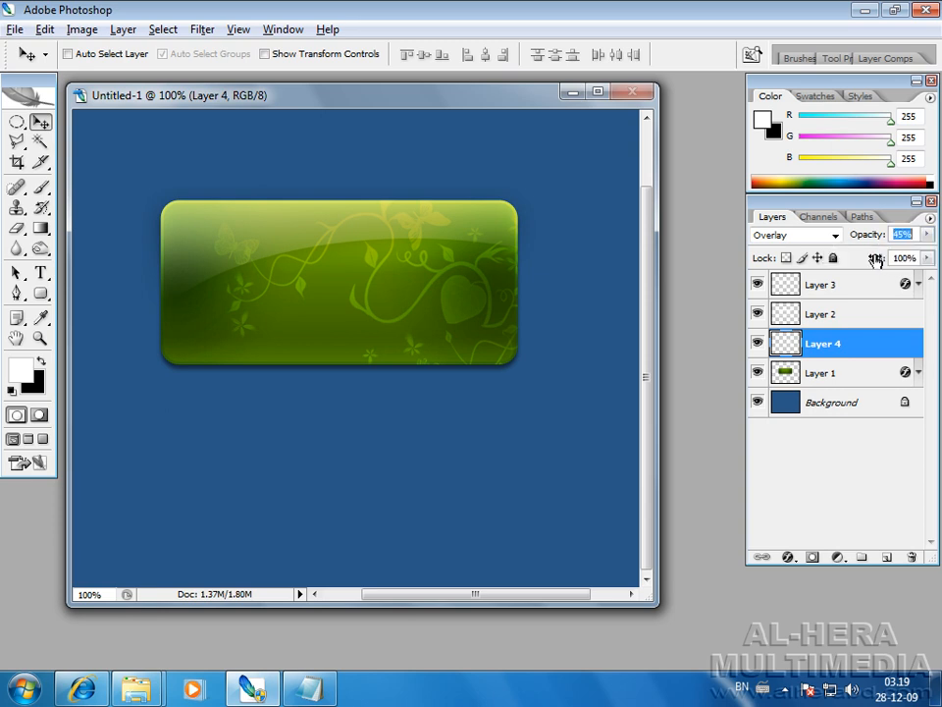
Add an Outer Glow to Layer 4 with the Overlay blend mode and 28% opacity.
click(785, 558)
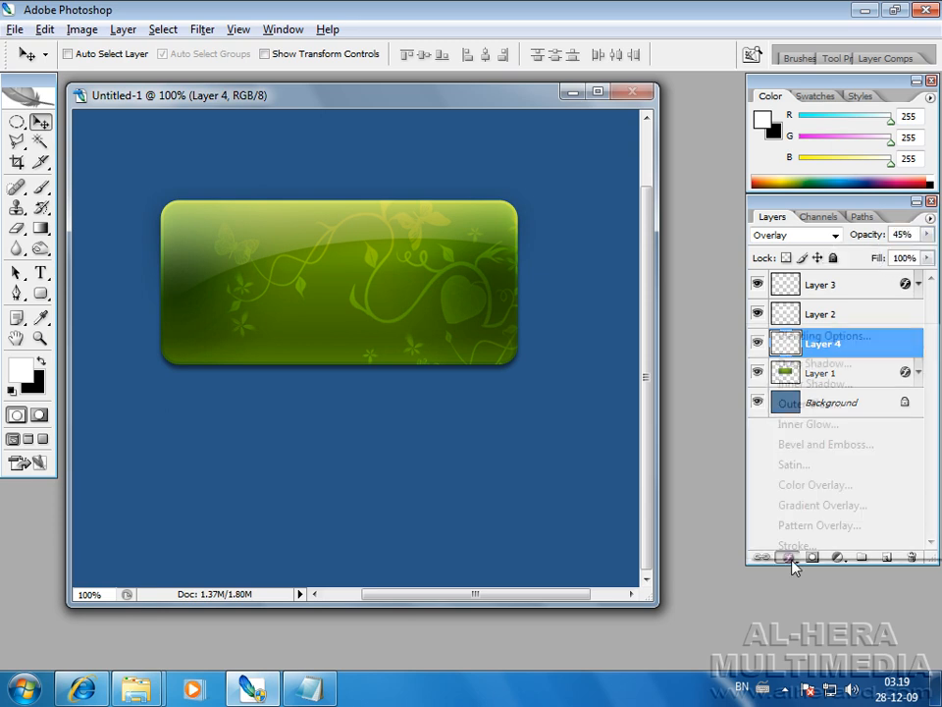
click(841, 405)
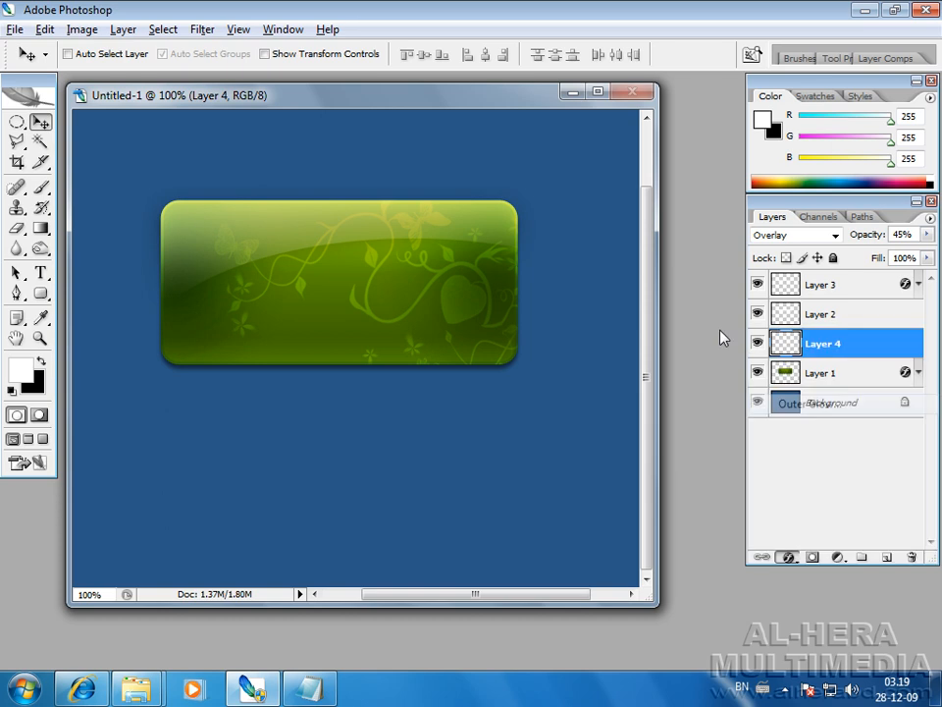
drag(580, 148, 690, 388)
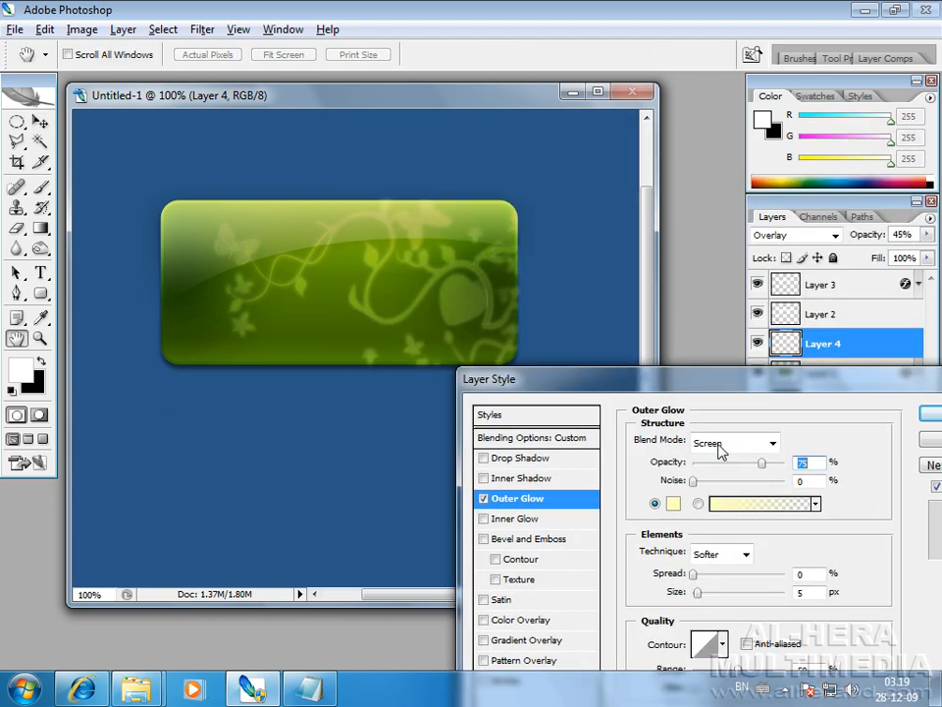
drag(773, 466, 791, 463)
click(771, 442)
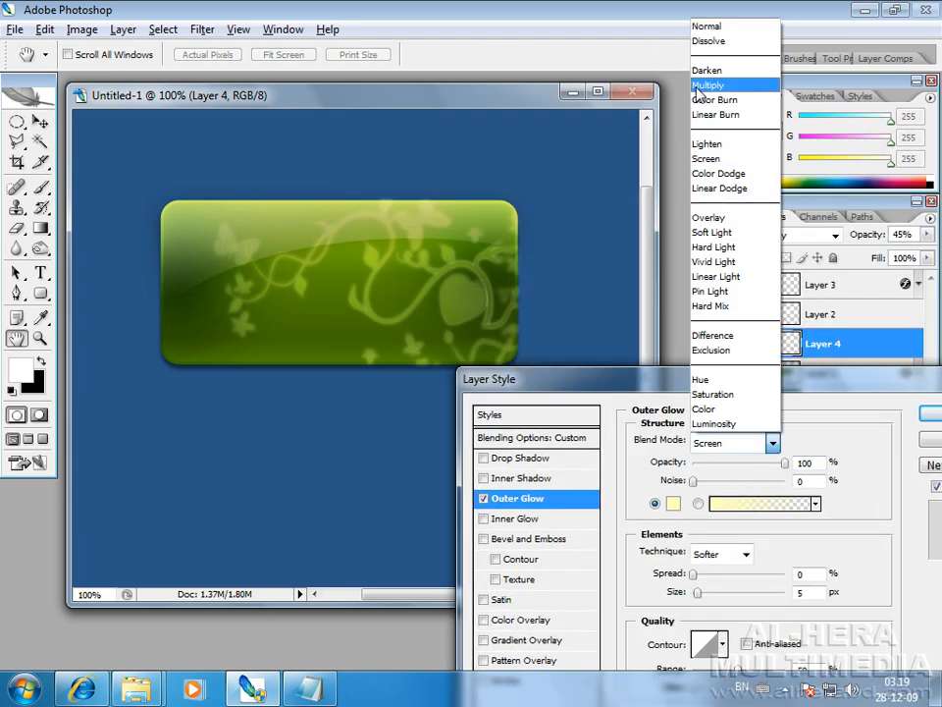
click(726, 217)
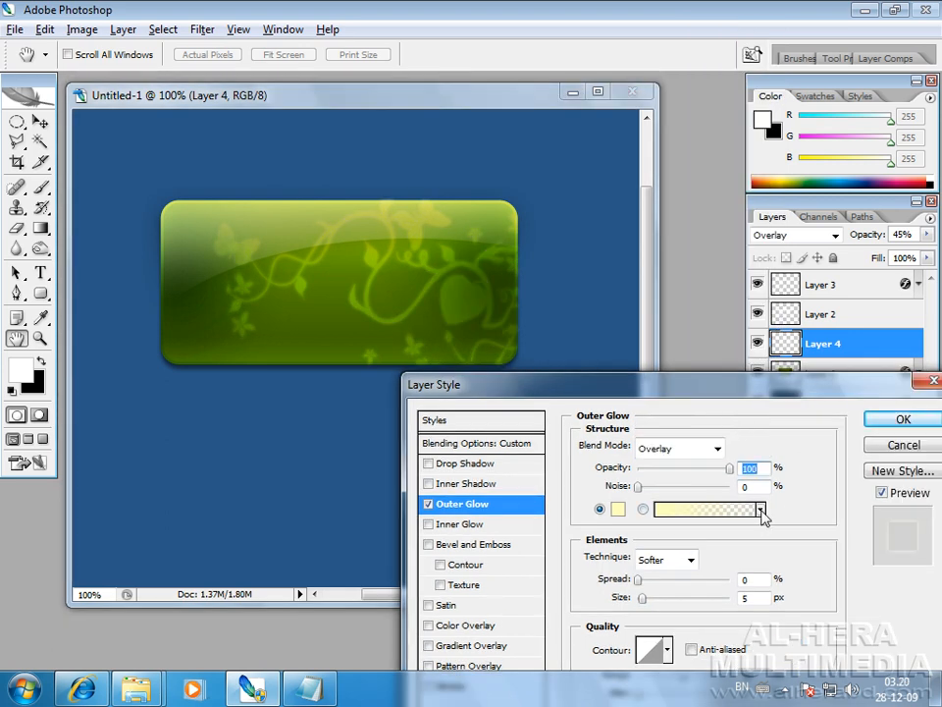
drag(729, 475, 665, 481)
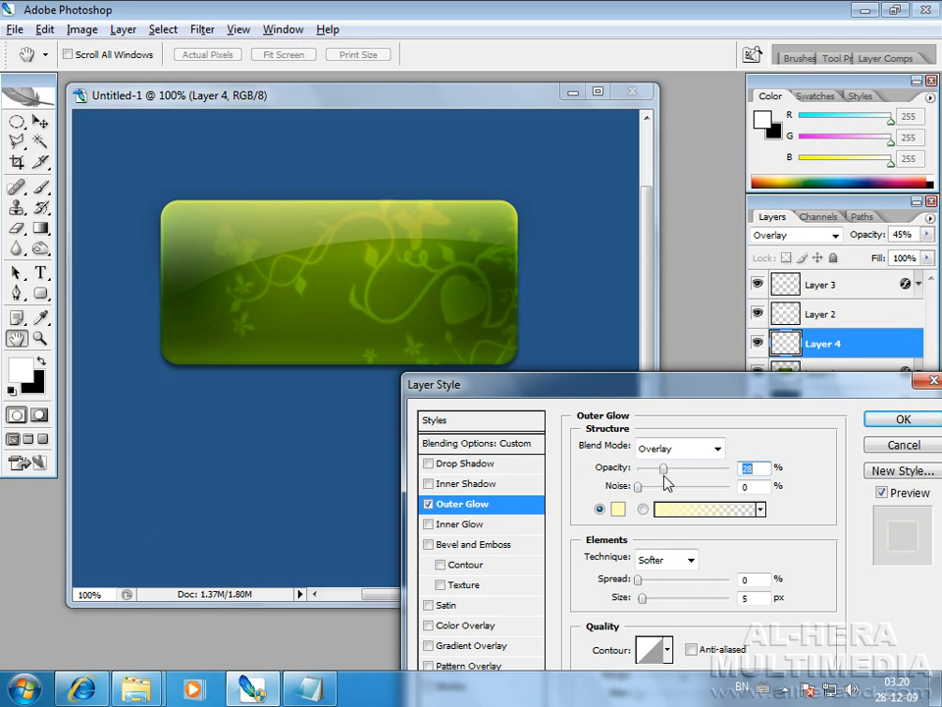
click(915, 422)
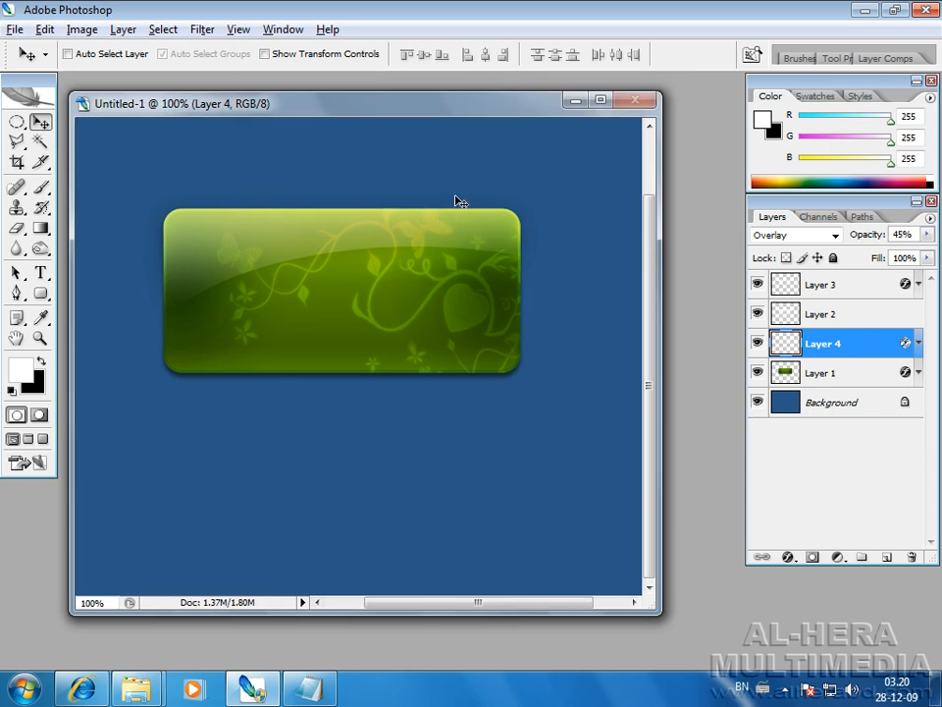
Open orchid.jpg from the My Pic folder on the Desktop and enlarge its document window.
key(ctrl+o)
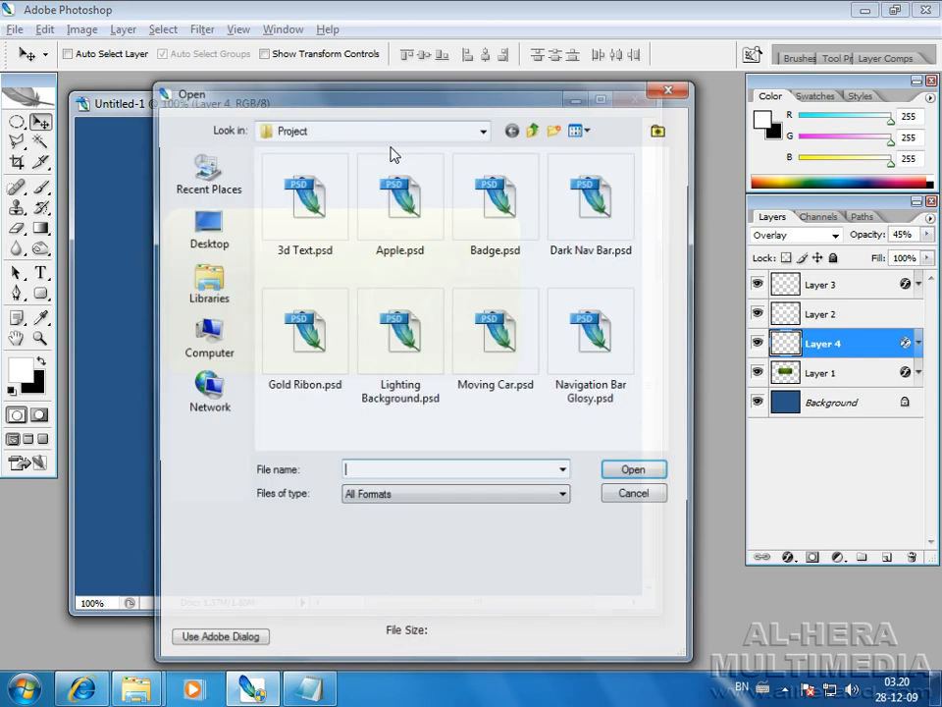
click(206, 230)
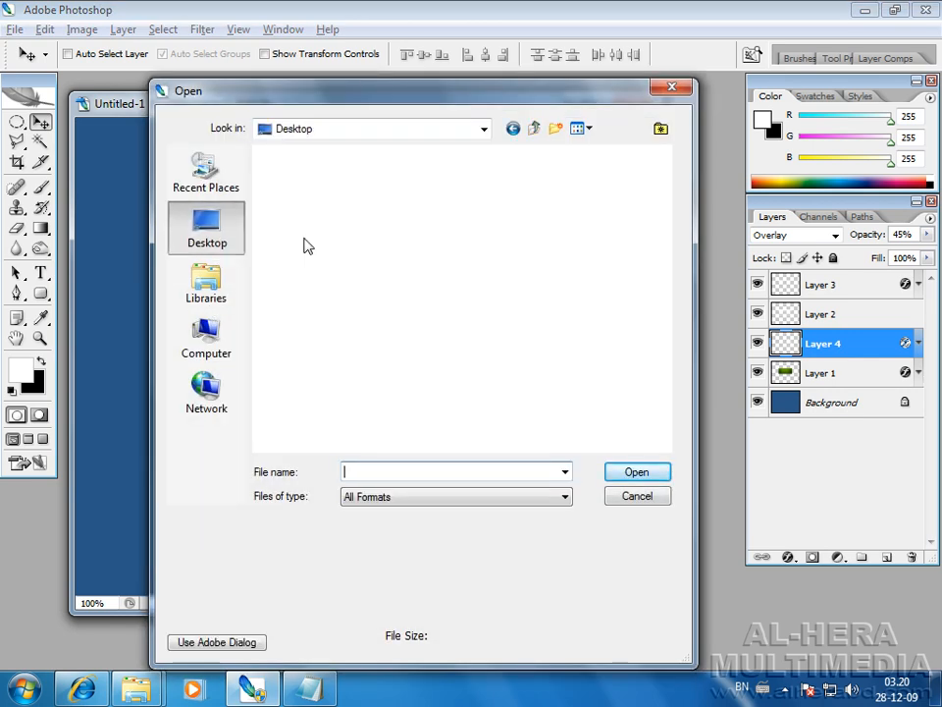
scroll(666, 317, down, 5)
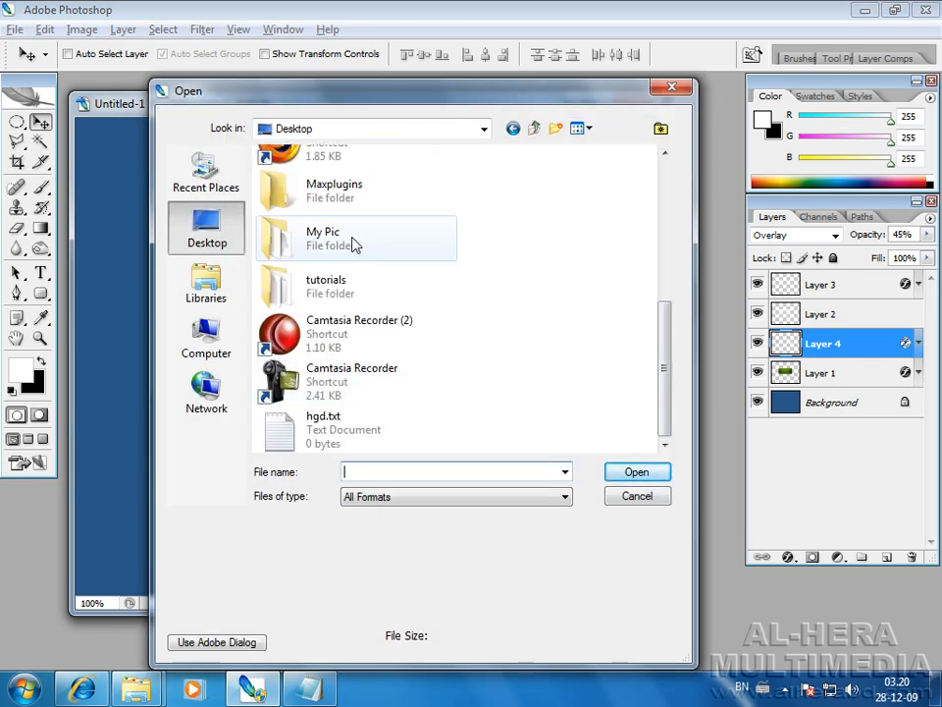
double_click(353, 244)
double_click(480, 200)
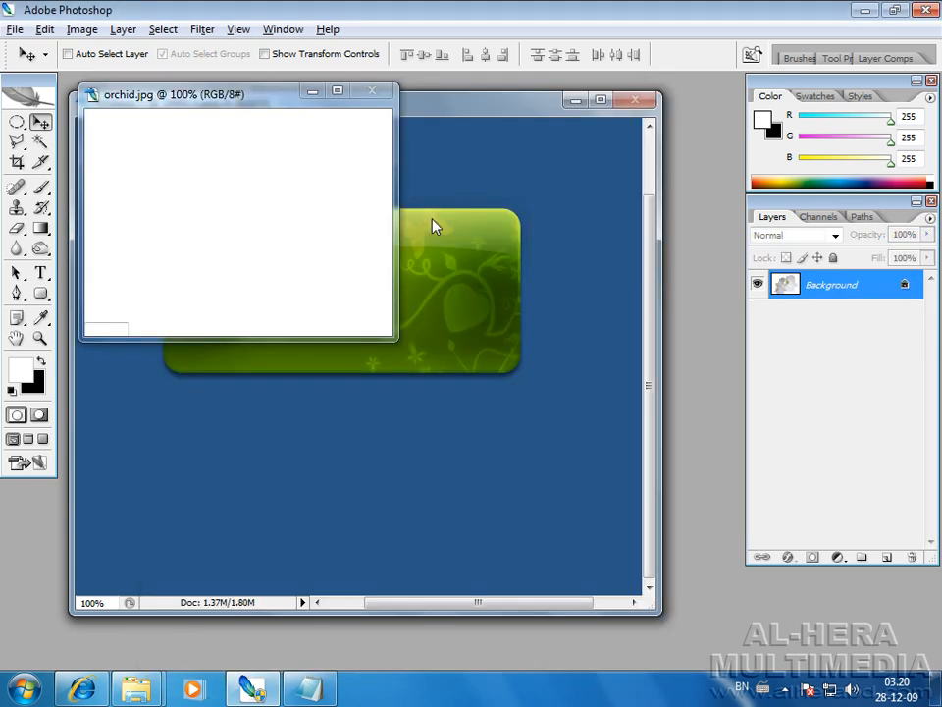
drag(395, 338, 658, 532)
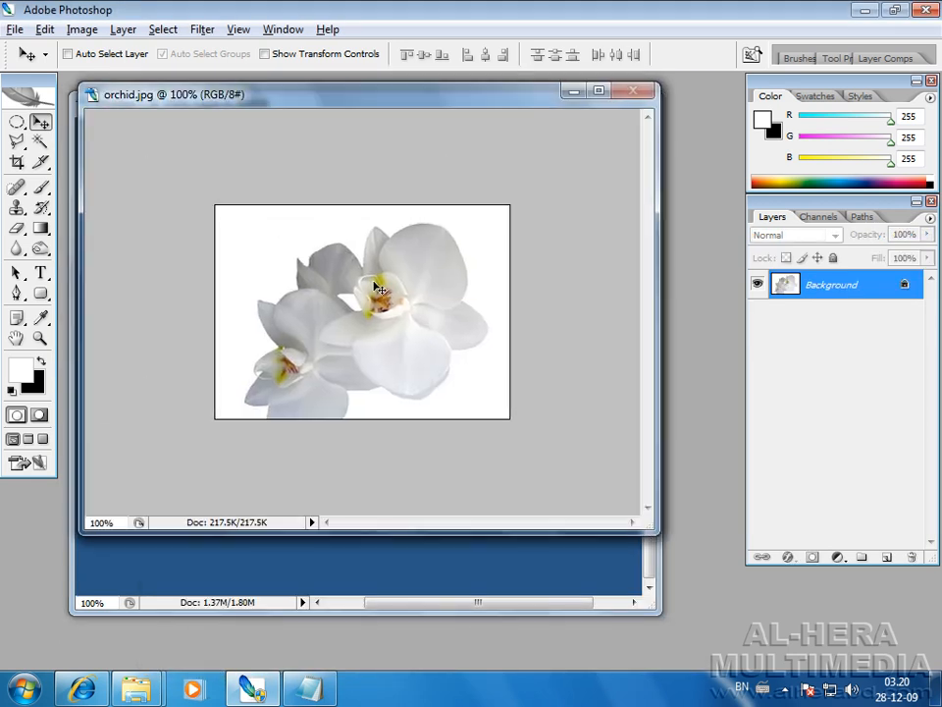
click(40, 141)
click(280, 258)
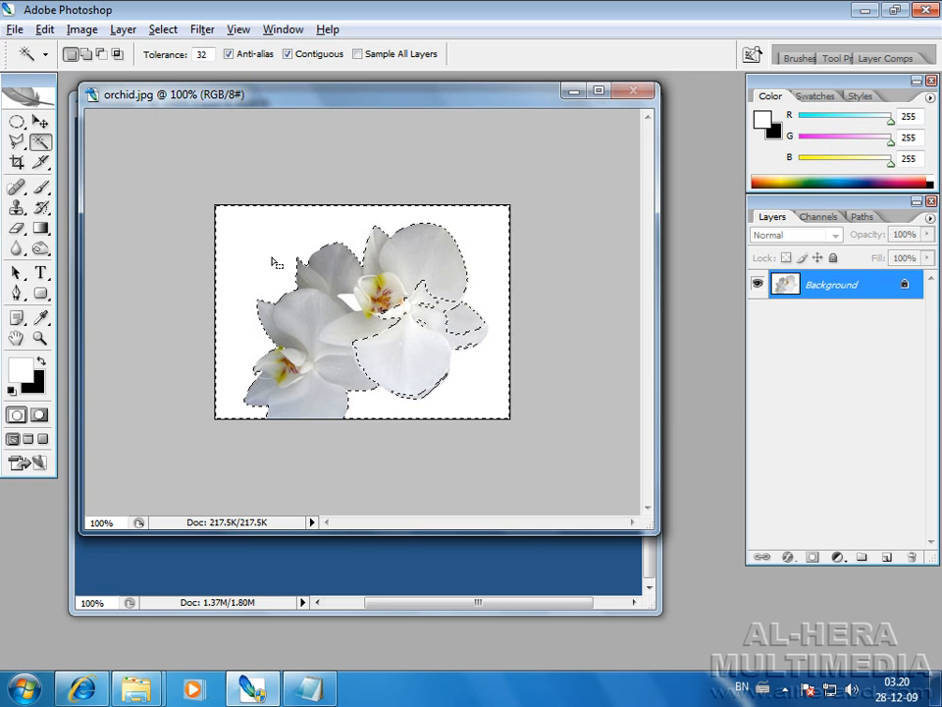
click(16, 121)
click(341, 182)
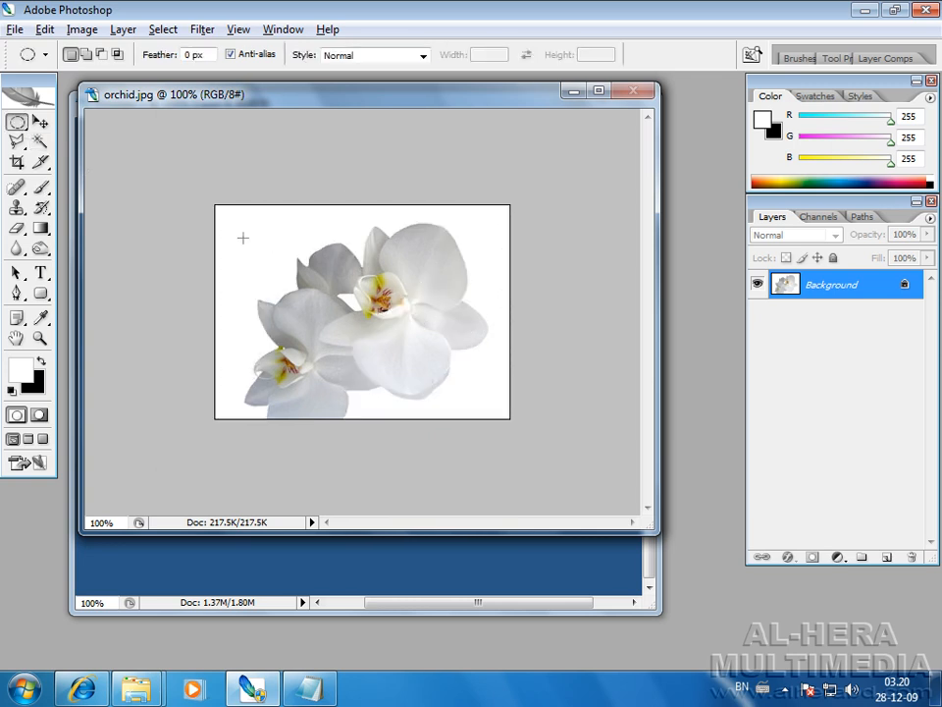
click(39, 120)
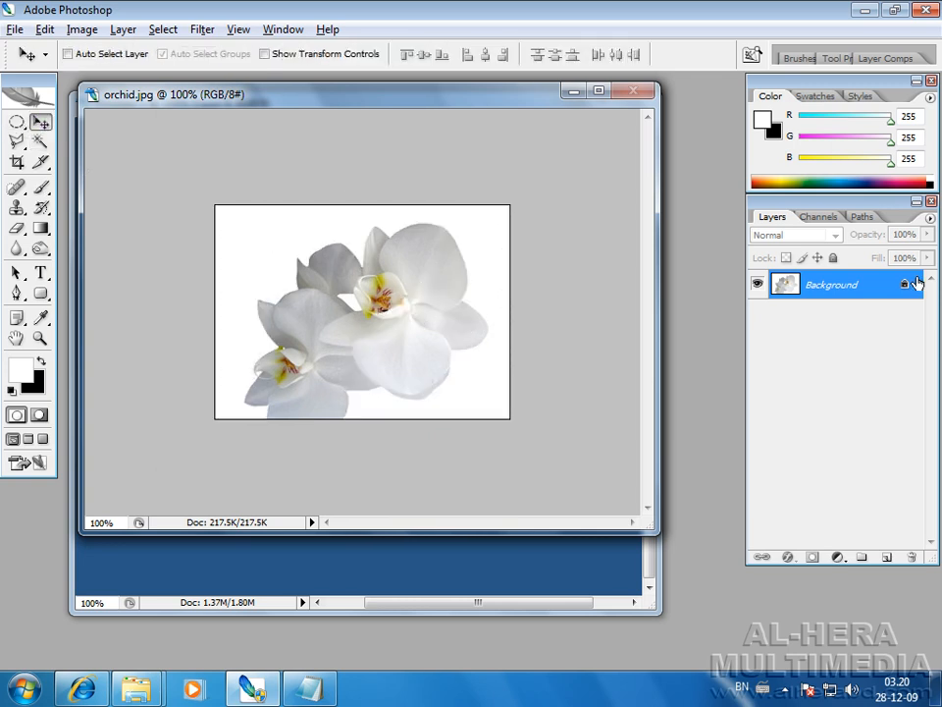
click(823, 218)
click(772, 217)
click(860, 217)
click(773, 217)
Select the white background around the orchids with the Magic Wand at tolerance 10, and invert the selection.
click(39, 141)
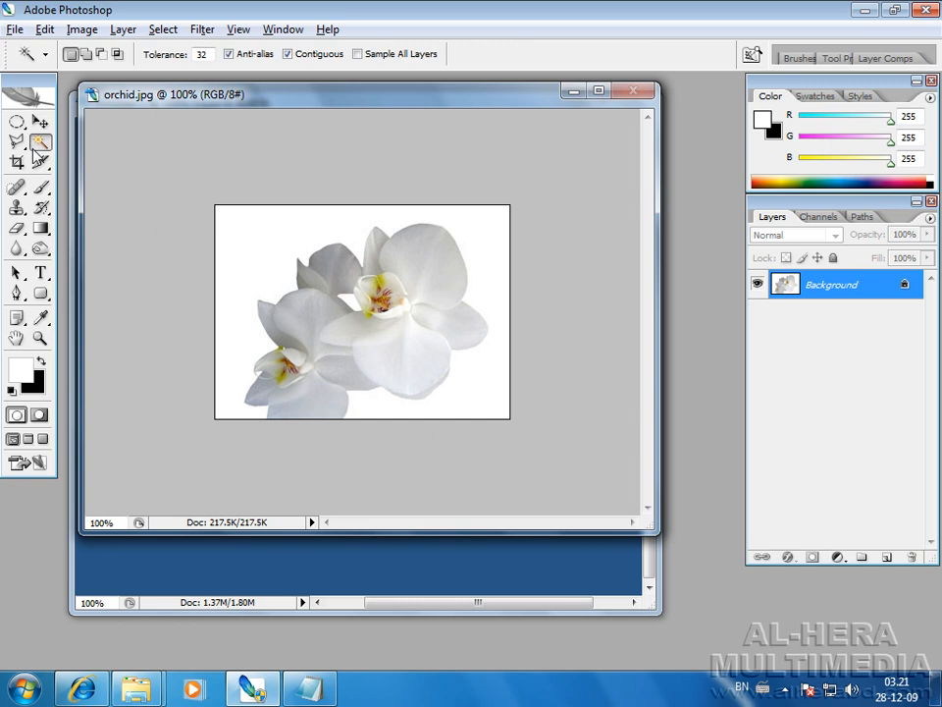
click(154, 54)
text(10)
click(221, 227)
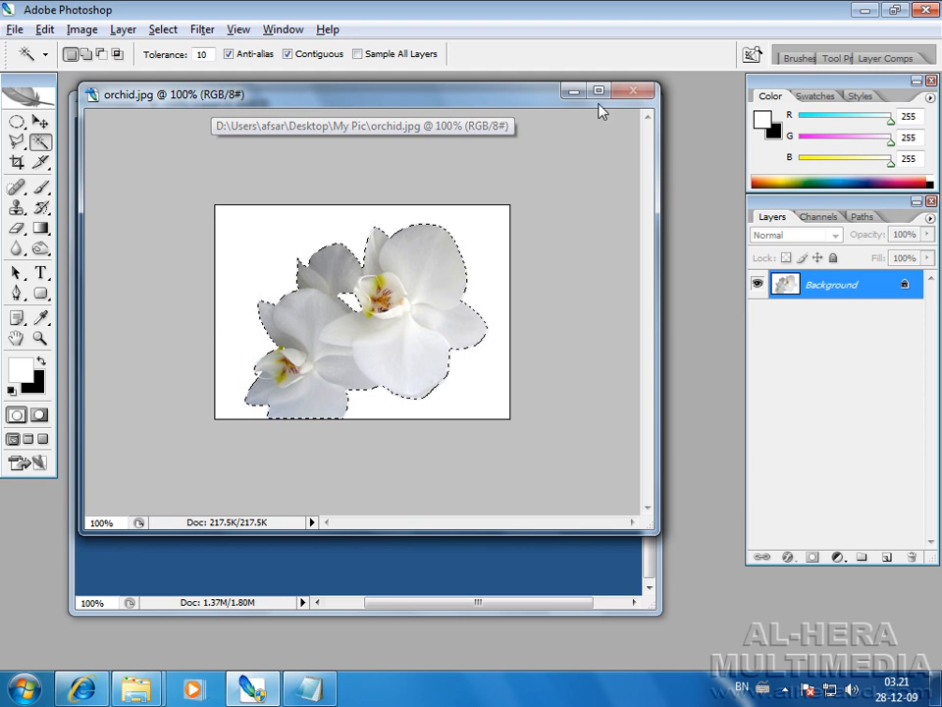
Copy the selected orchids into the button document, closing orchid.jpg, and place them over the button's right half.
click(633, 91)
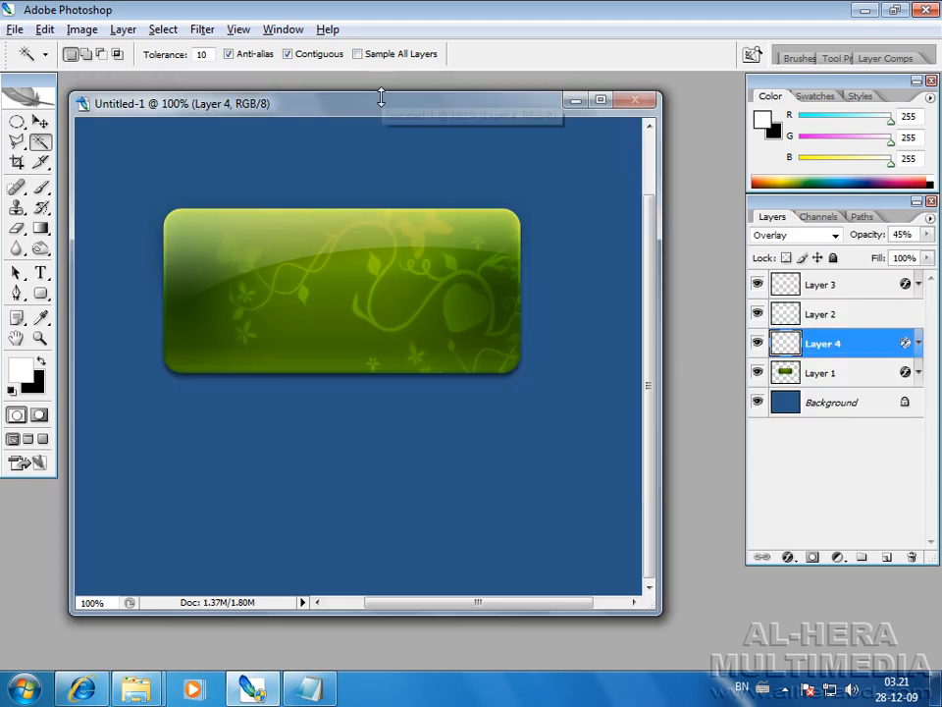
key(ctrl+v)
click(41, 121)
drag(365, 390, 439, 327)
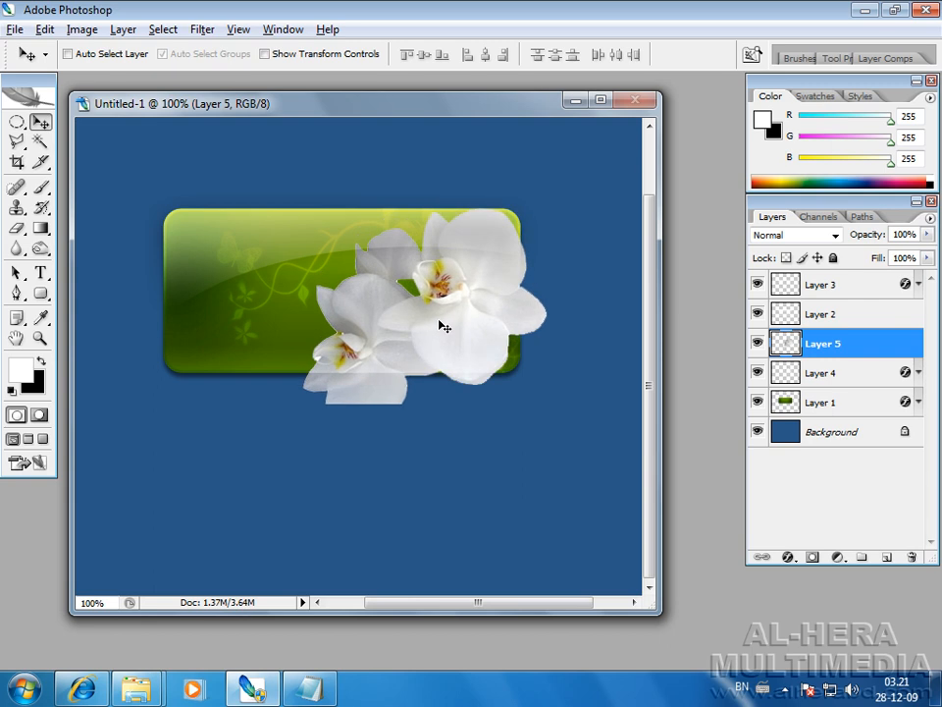
Load Layer 5's orchid outline as a selection and contract it by 1 pixel.
ctrl+click(785, 342)
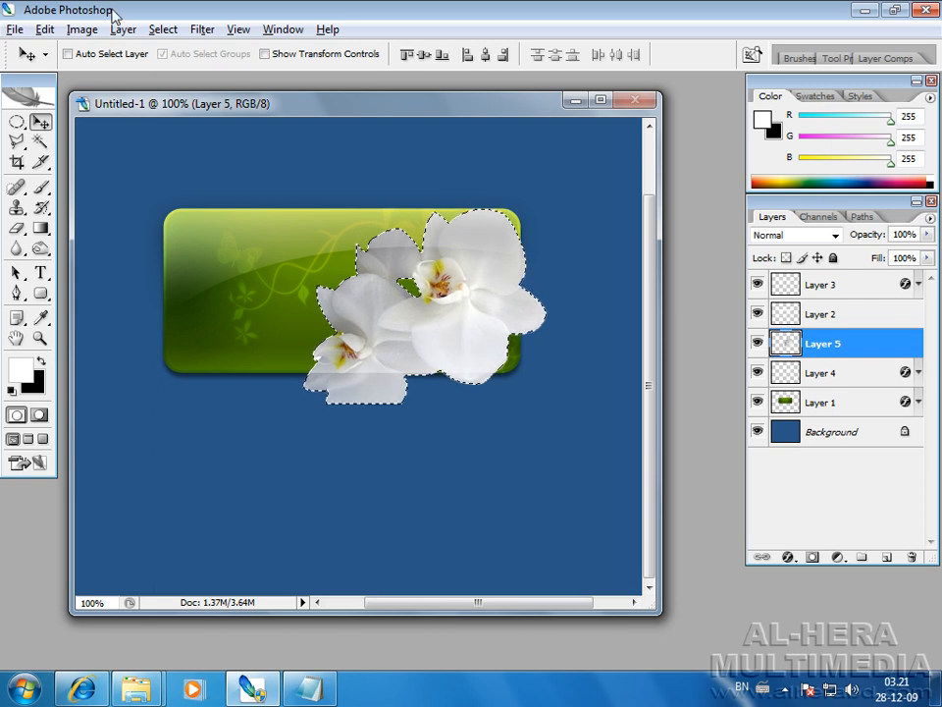
mouse_move(238, 224)
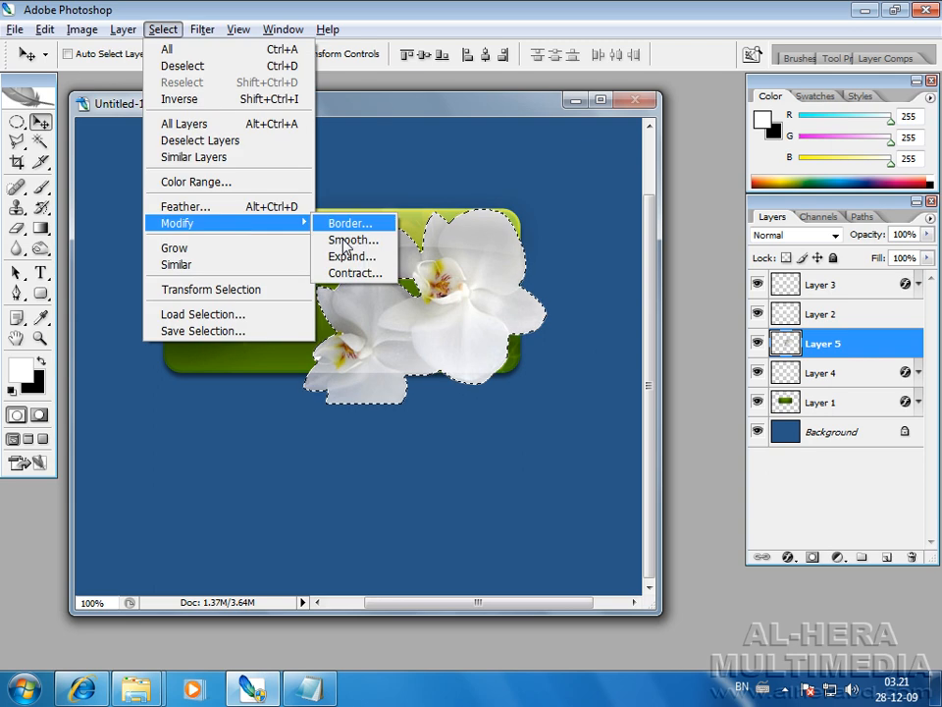
click(353, 271)
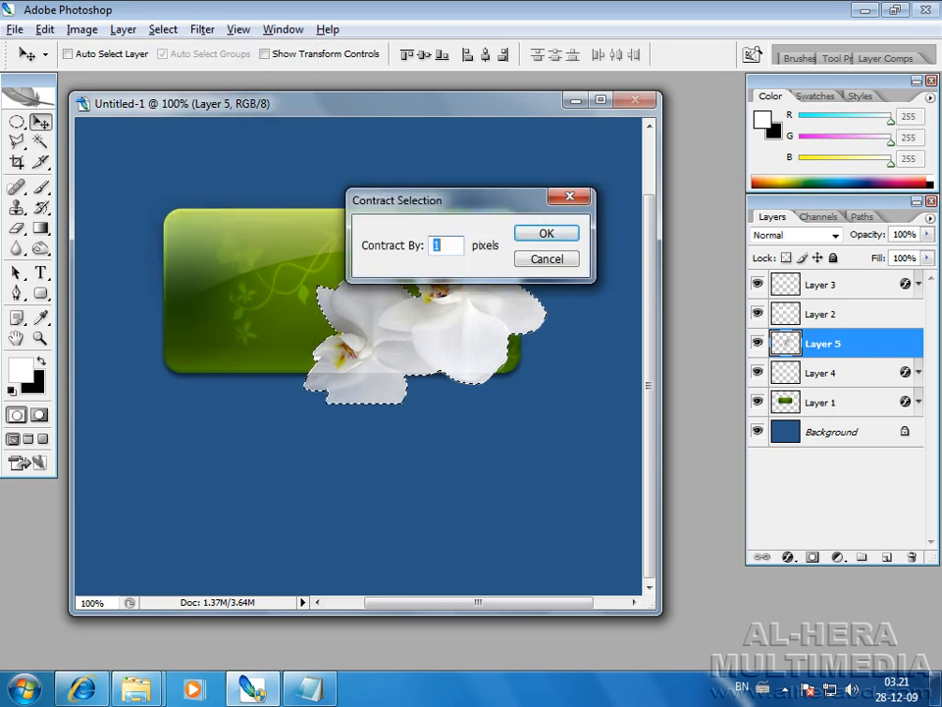
click(542, 233)
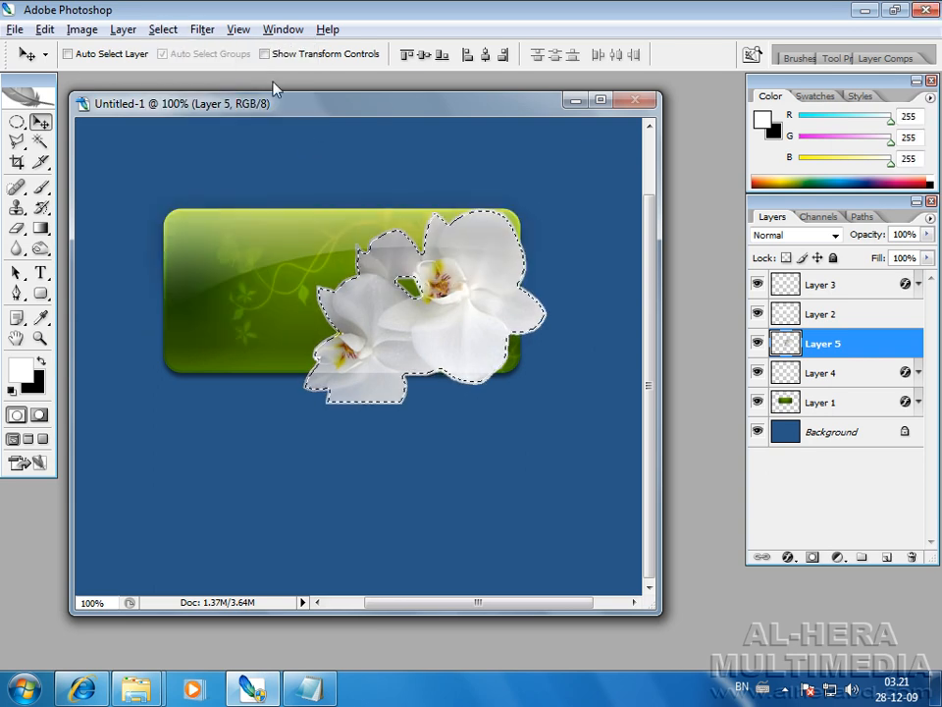
Undo a mistaken desaturation, then invert the selection to delete the orchids' edge fringe on Layer 5, and deselect.
key(ctrl+shift+u)
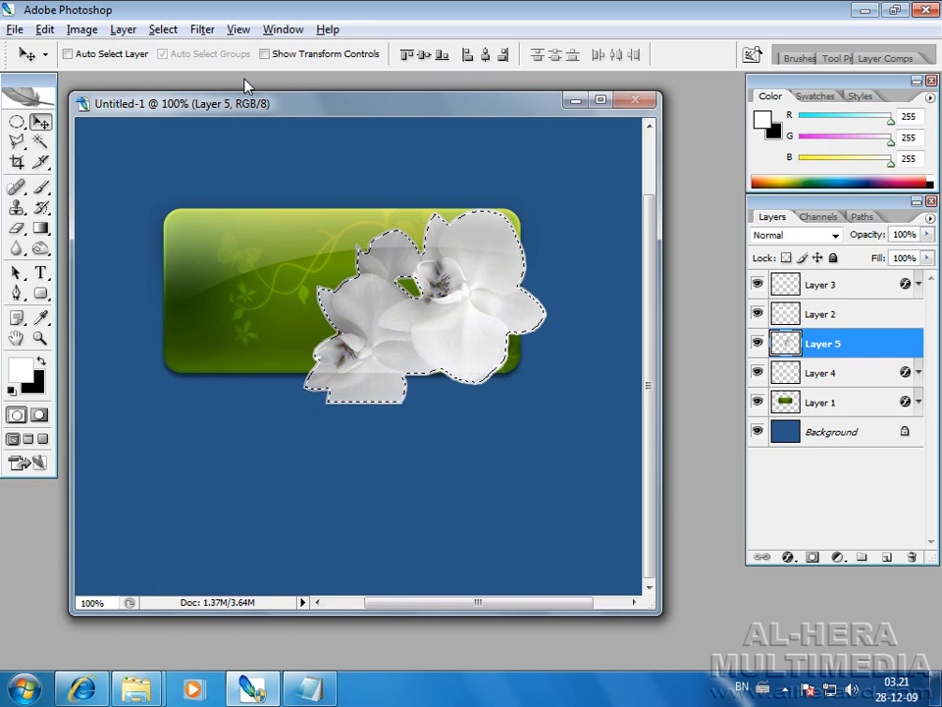
key(ctrl+z)
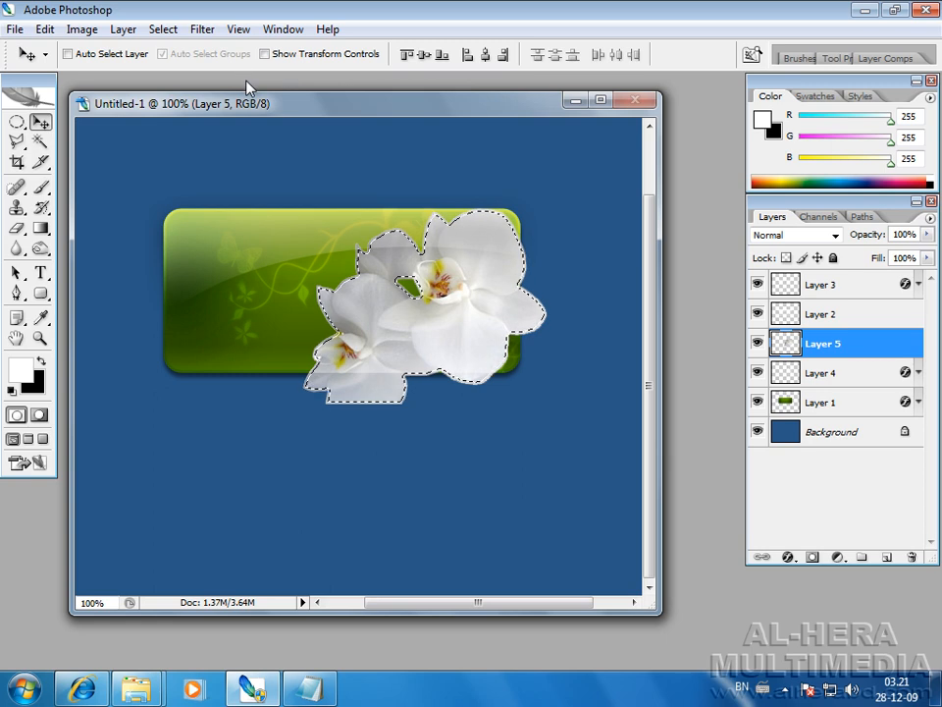
key(ctrl+shift+i)
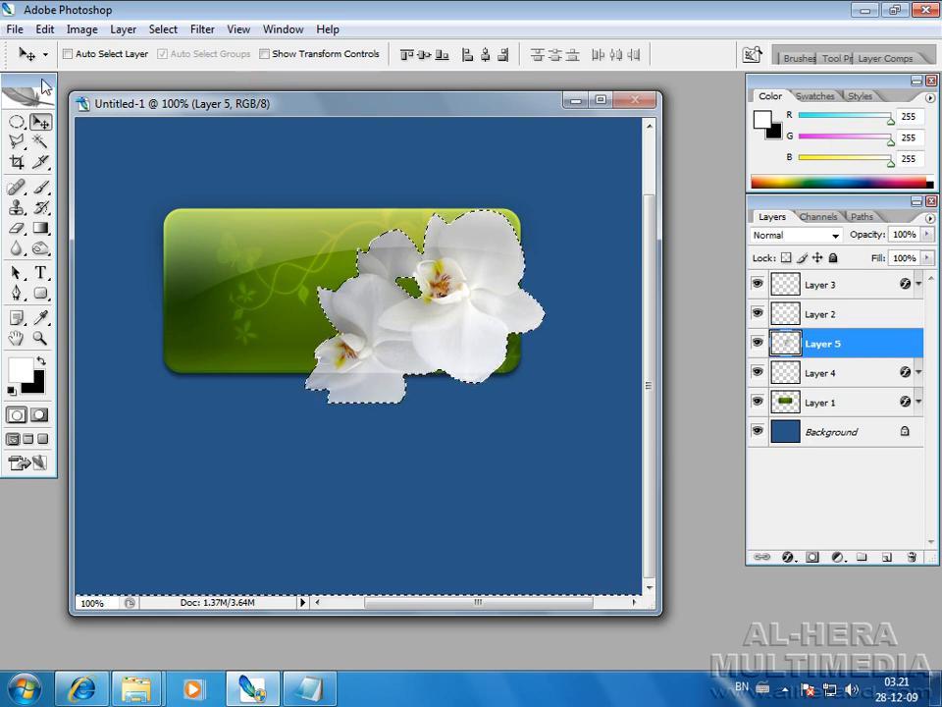
click(17, 122)
click(120, 155)
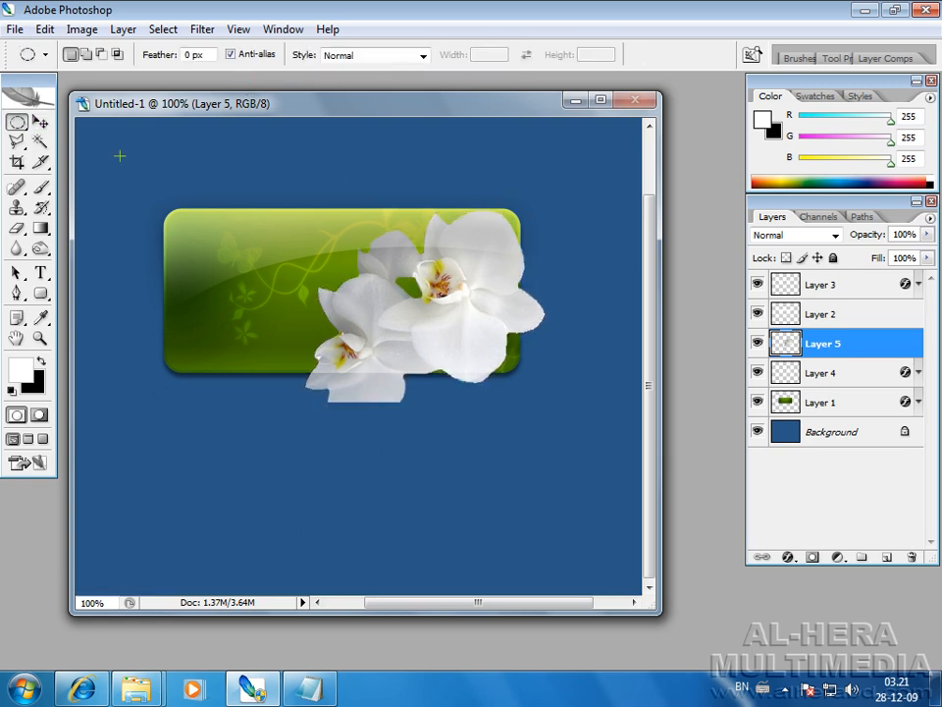
Scale the orchids on Layer 5 to about 74% and position them at the button's lower-right corner.
click(41, 120)
mouse_move(457, 317)
mouse_down()
mouse_move(450, 286)
mouse_move(453, 322)
mouse_up()
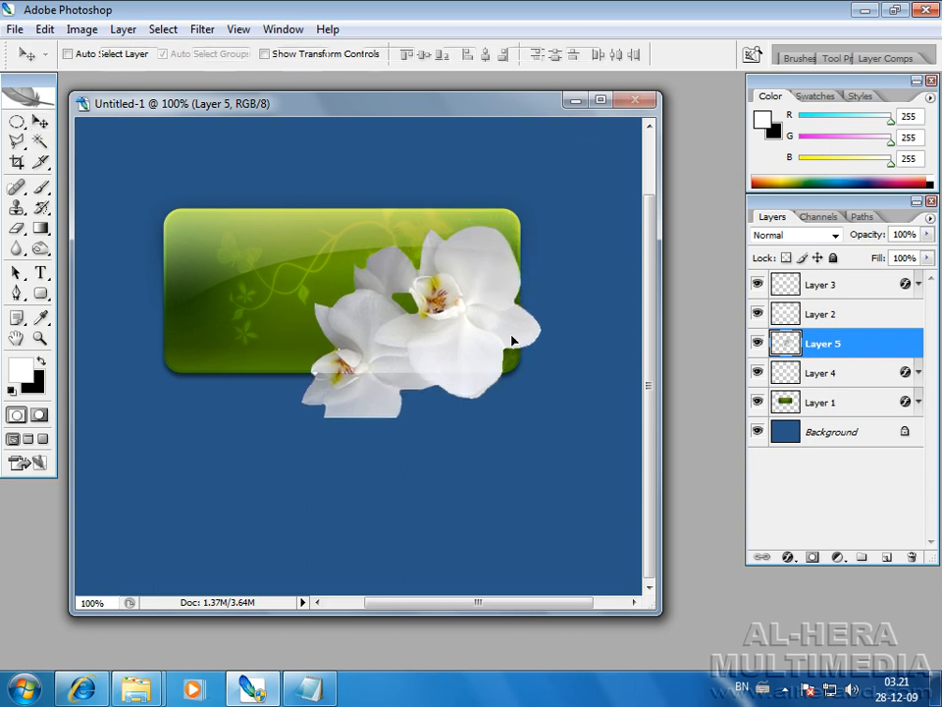
key(ctrl+t)
drag(543, 414, 515, 388)
drag(453, 305, 477, 283)
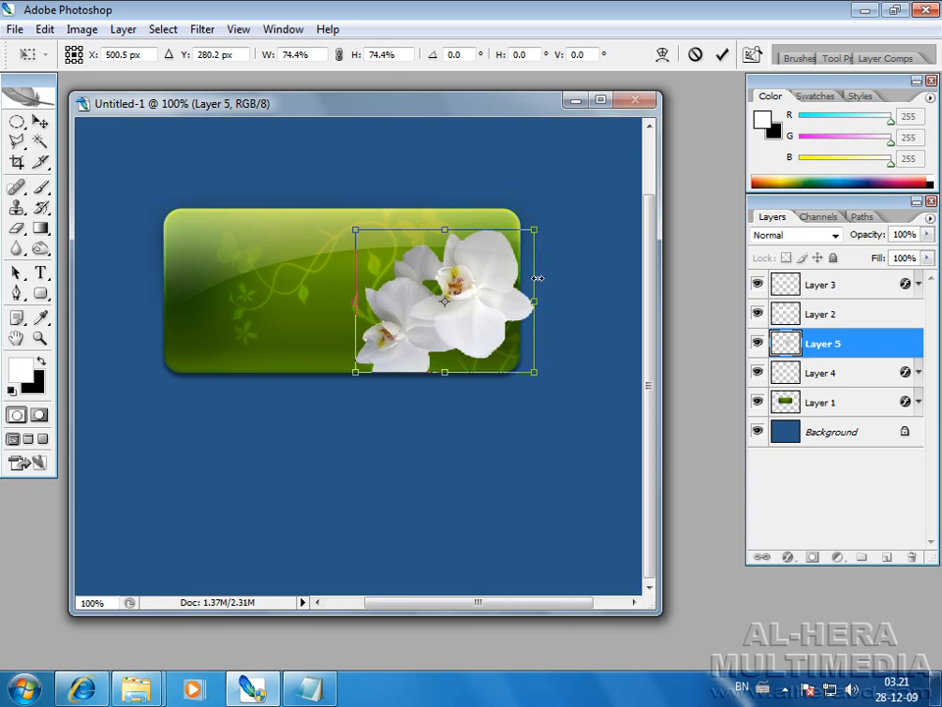
key(Return)
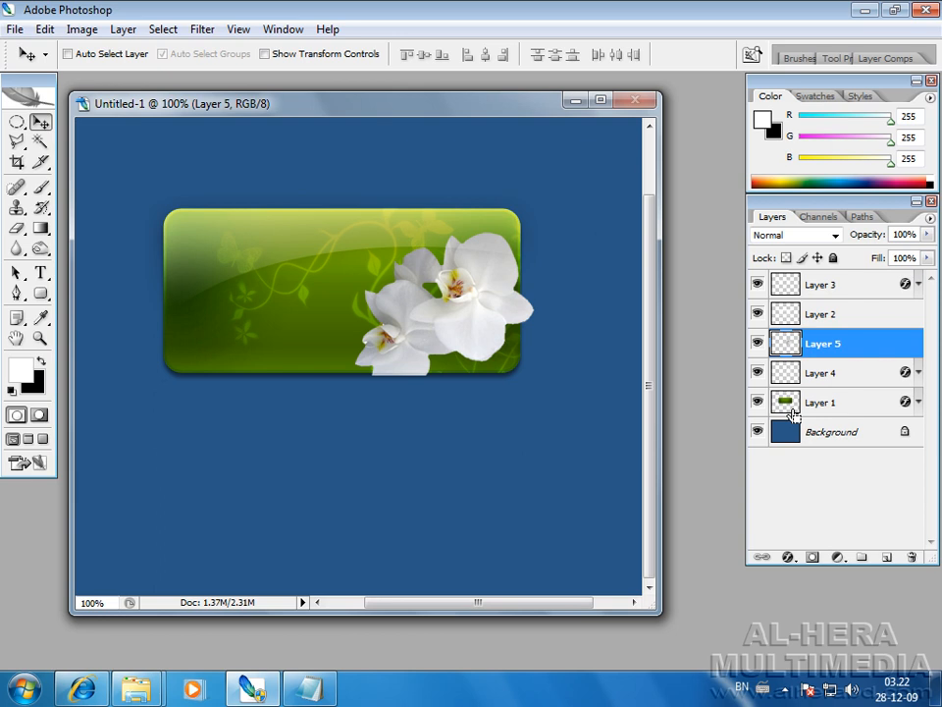
Load Layer 1's outline as a selection, invert it, delete the orchid parts outside the button on Layer 5, and deselect.
ctrl+click(786, 402)
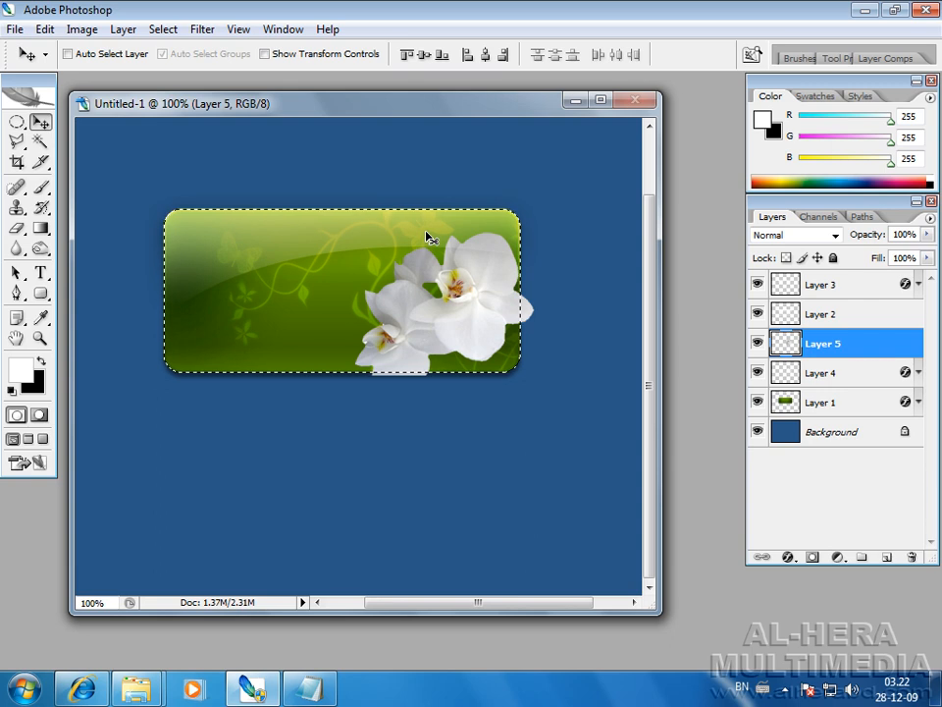
key(Delete)
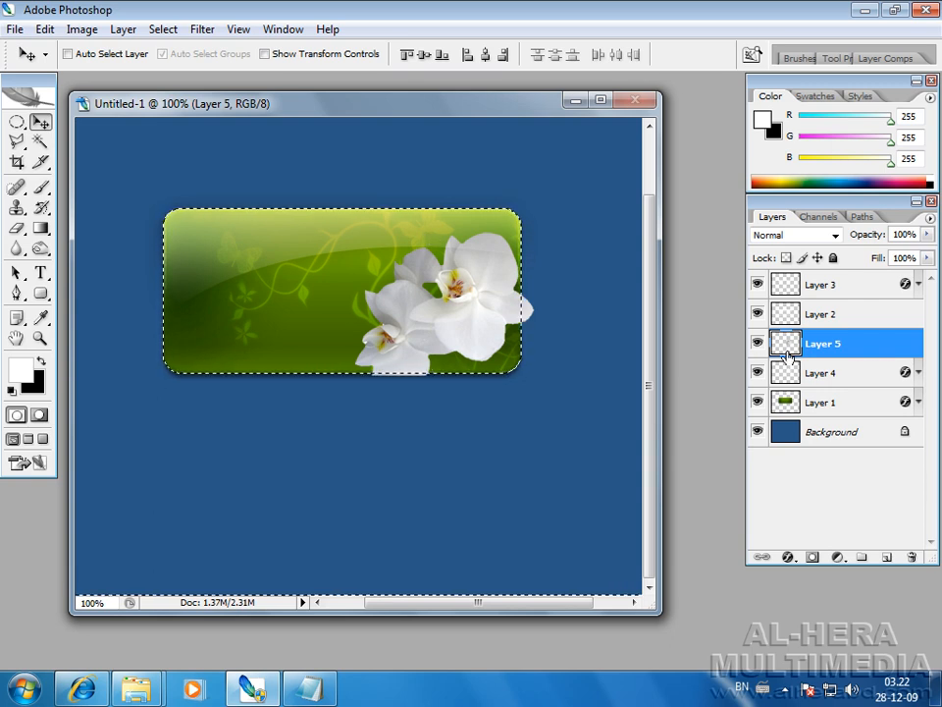
click(17, 122)
click(265, 186)
key(v)
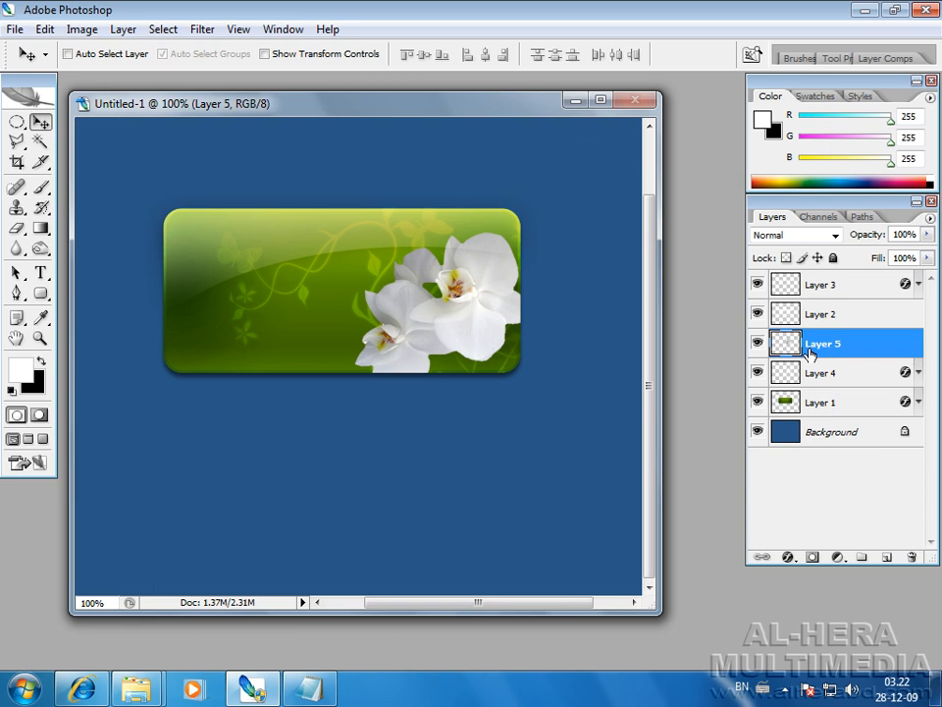
Add an outer glow to Layer 5's orchids, coloured black with the Normal blend mode.
click(795, 558)
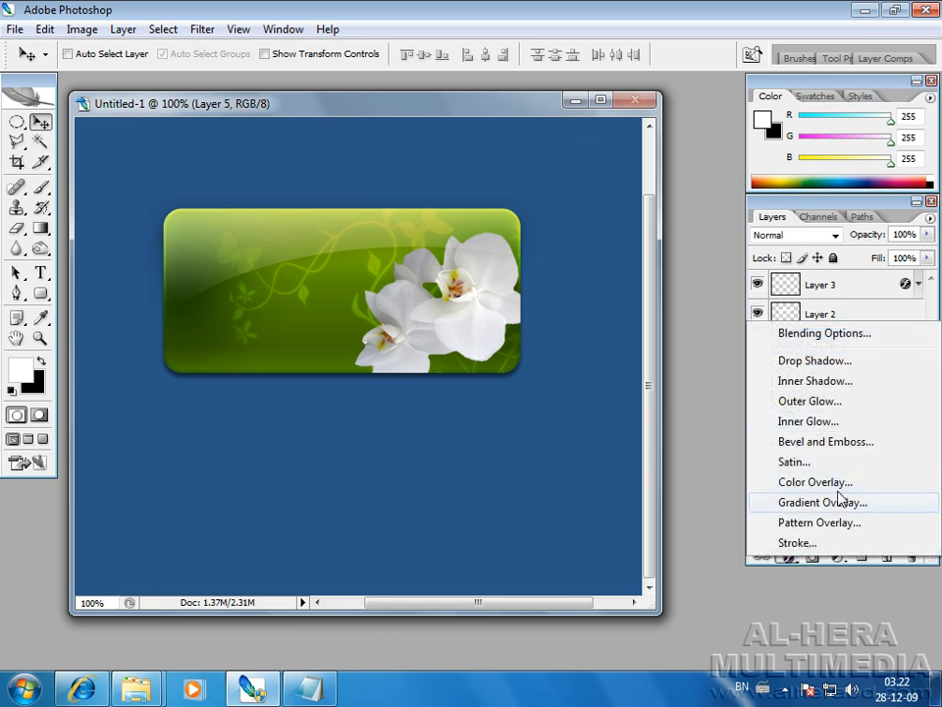
click(837, 404)
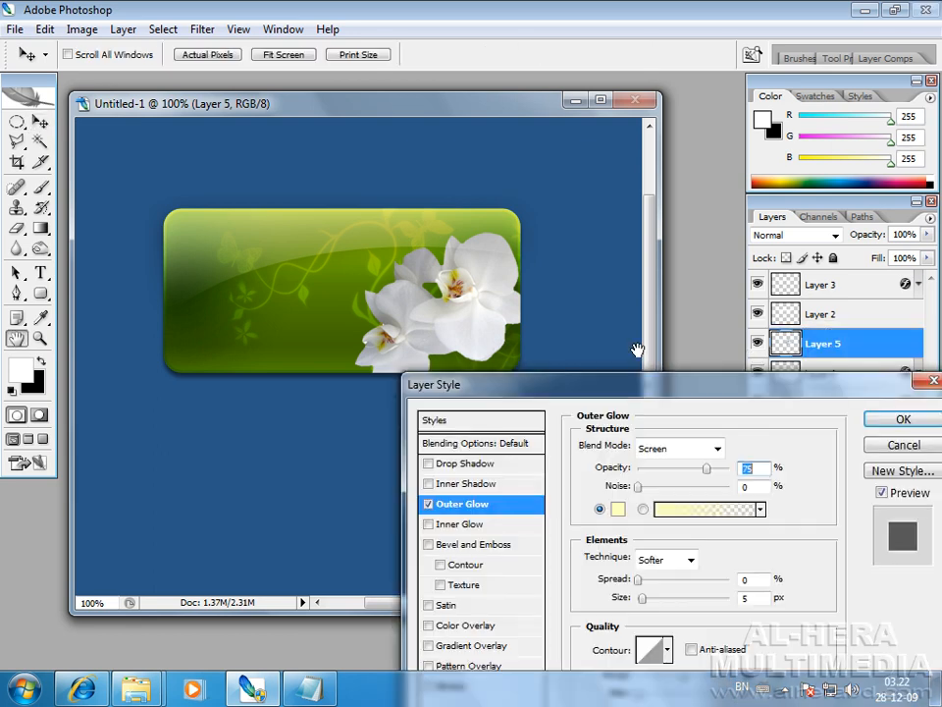
click(617, 510)
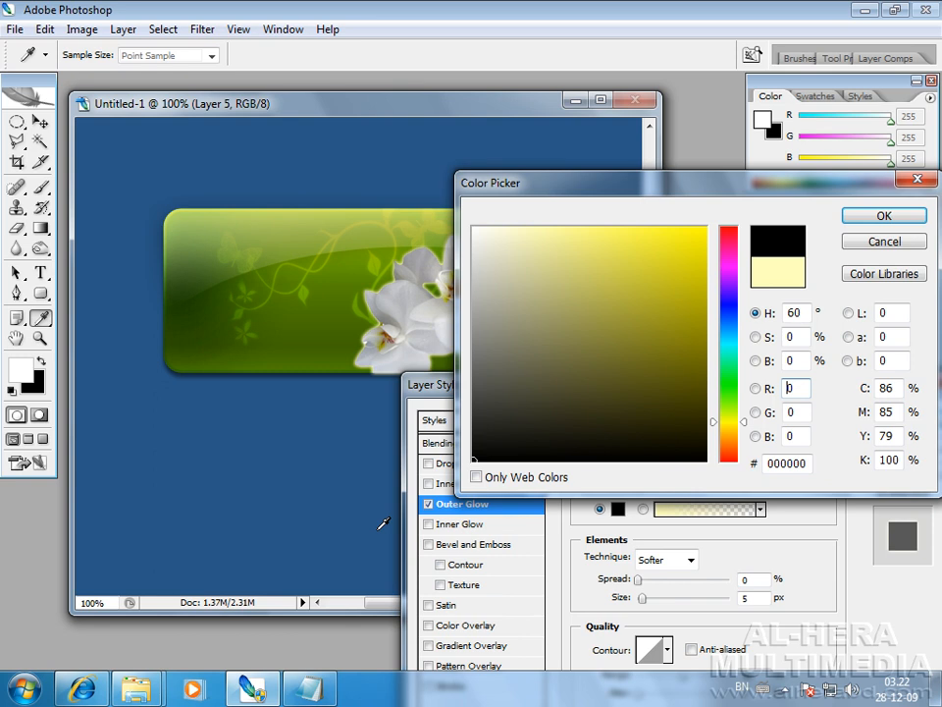
click(883, 216)
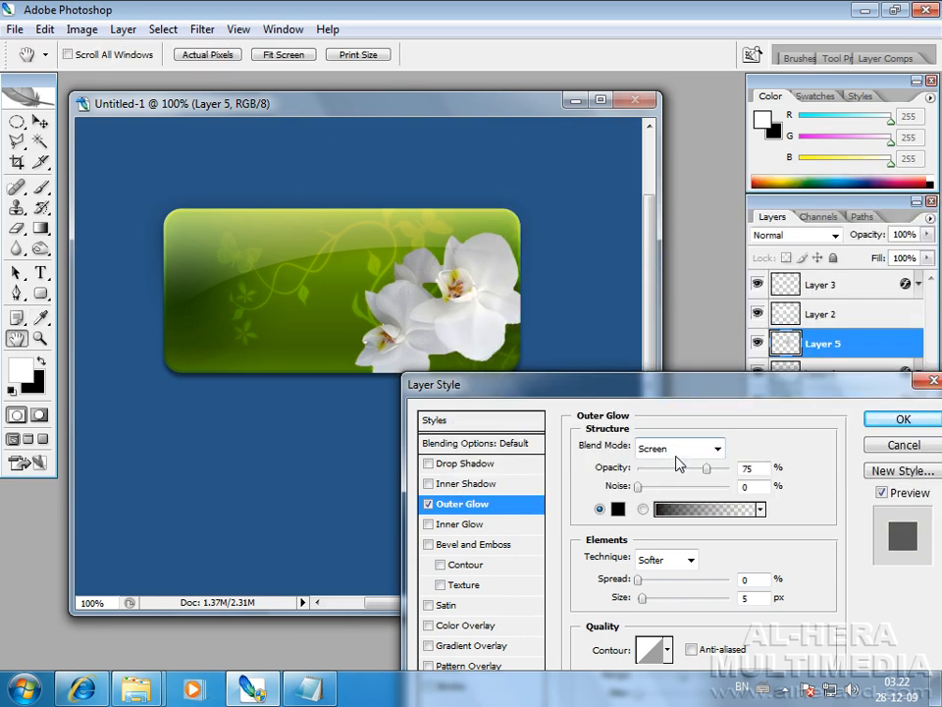
click(718, 449)
click(657, 30)
Soften the orchids' outer glow by lowering its opacity and setting its size to about 57 px, and apply the layer style.
drag(702, 476, 664, 476)
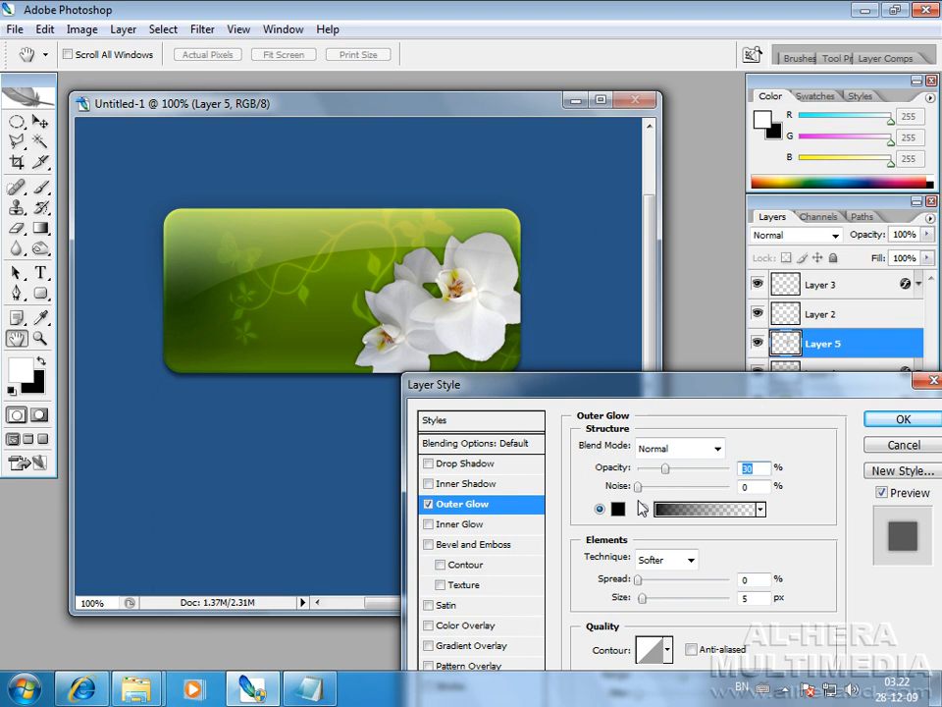
drag(642, 598, 653, 598)
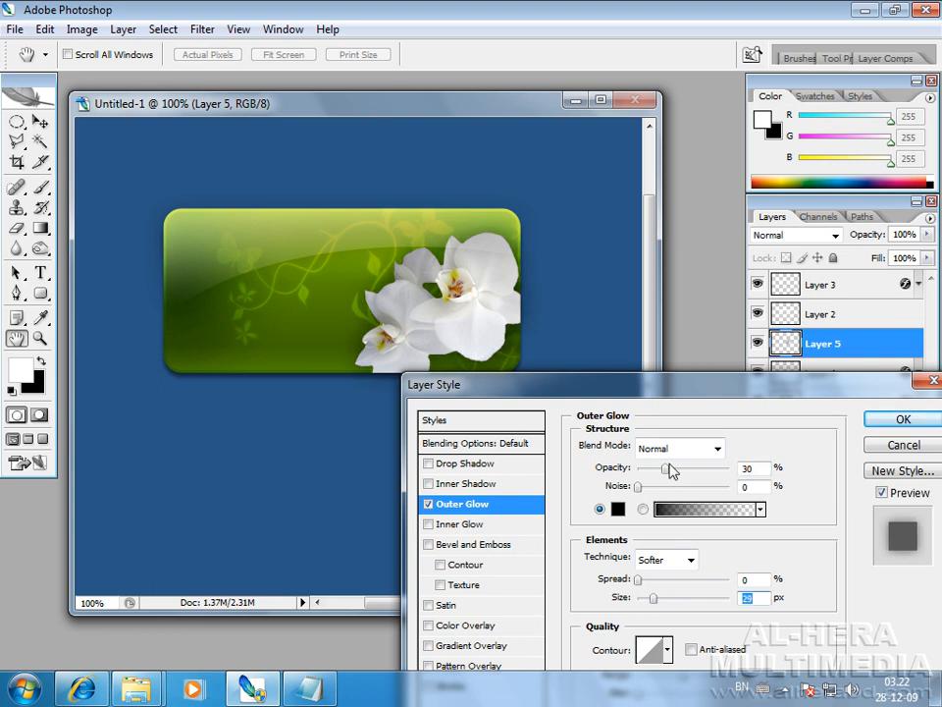
drag(665, 470, 732, 470)
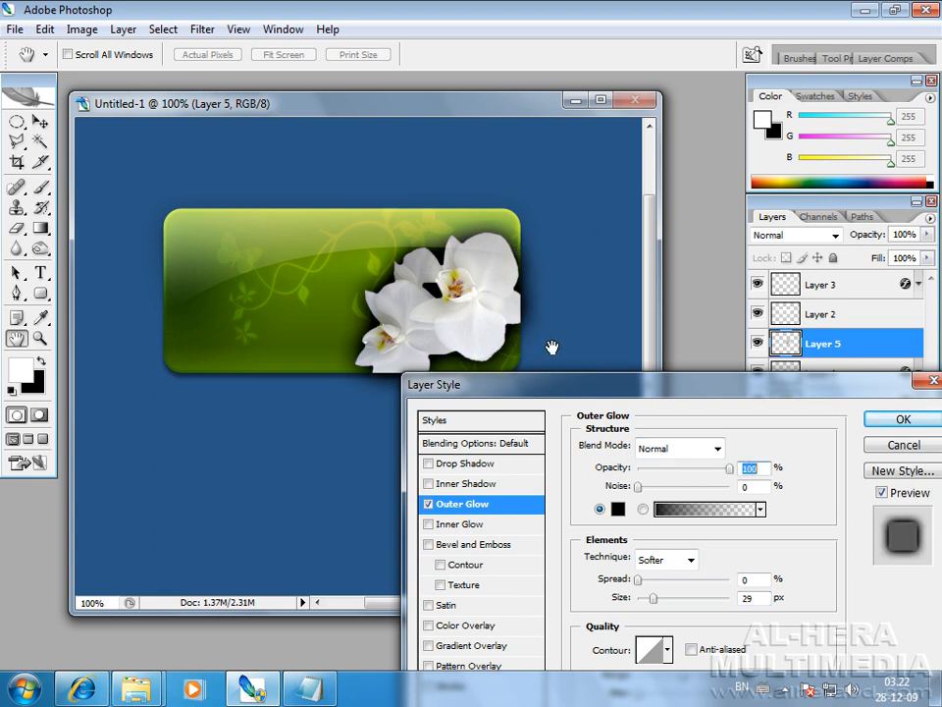
drag(734, 472, 664, 479)
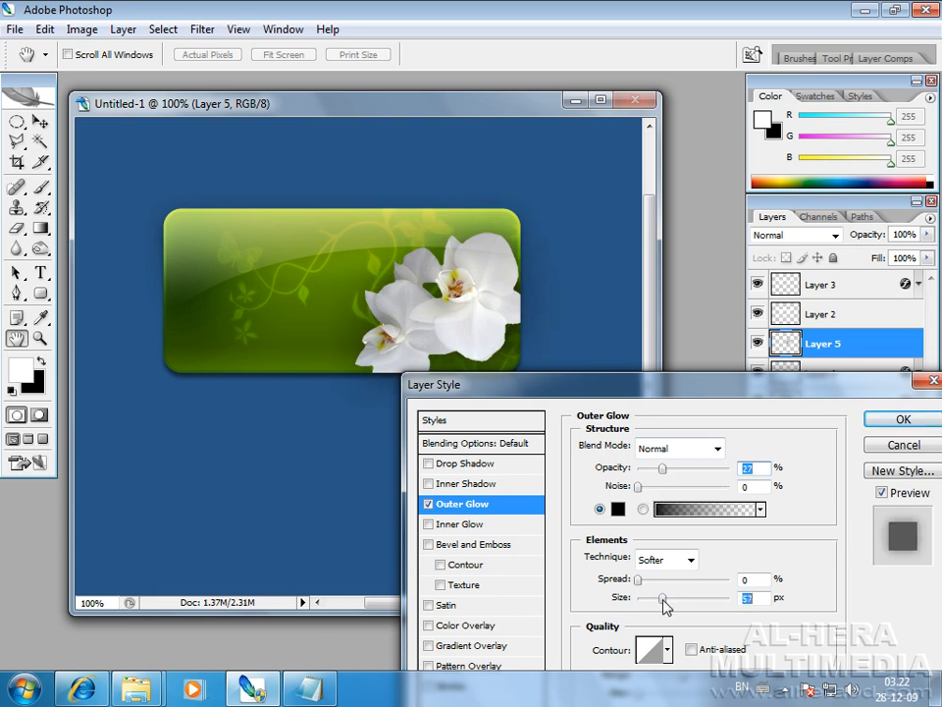
drag(663, 468, 656, 475)
click(903, 419)
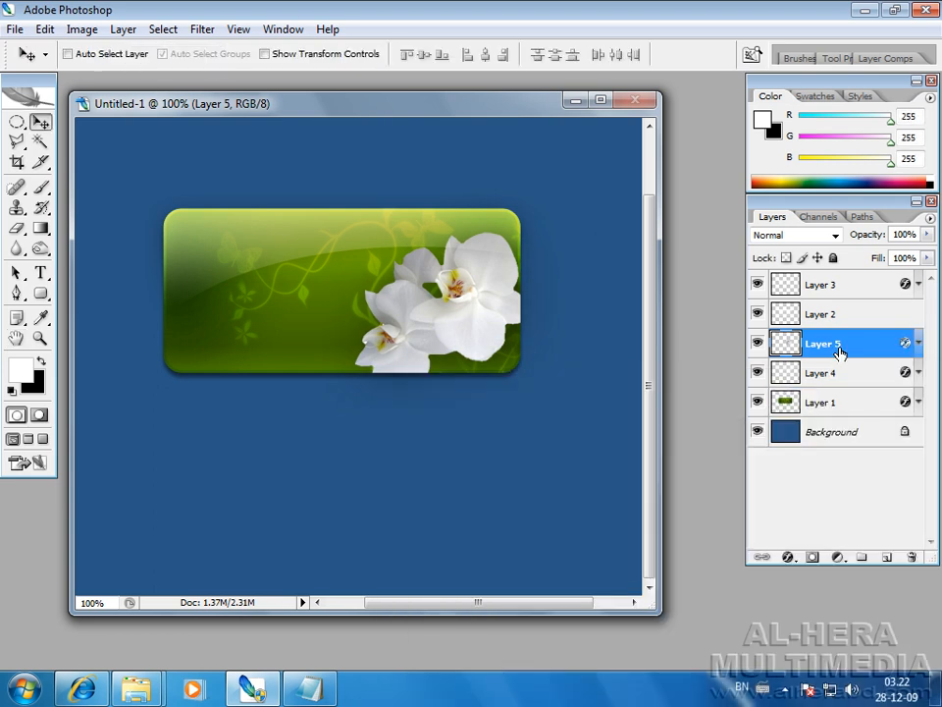
Create a new layer above Layer 5 and merge it with Layer 5 to rasterize the orchids' glow.
click(886, 557)
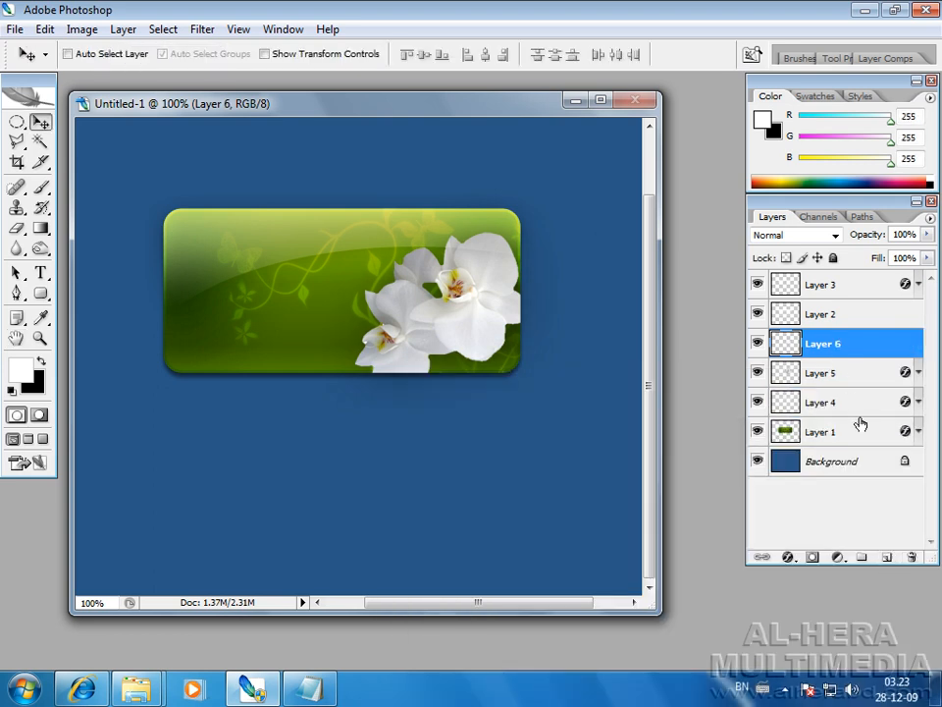
shift+click(830, 385)
key(ctrl+e)
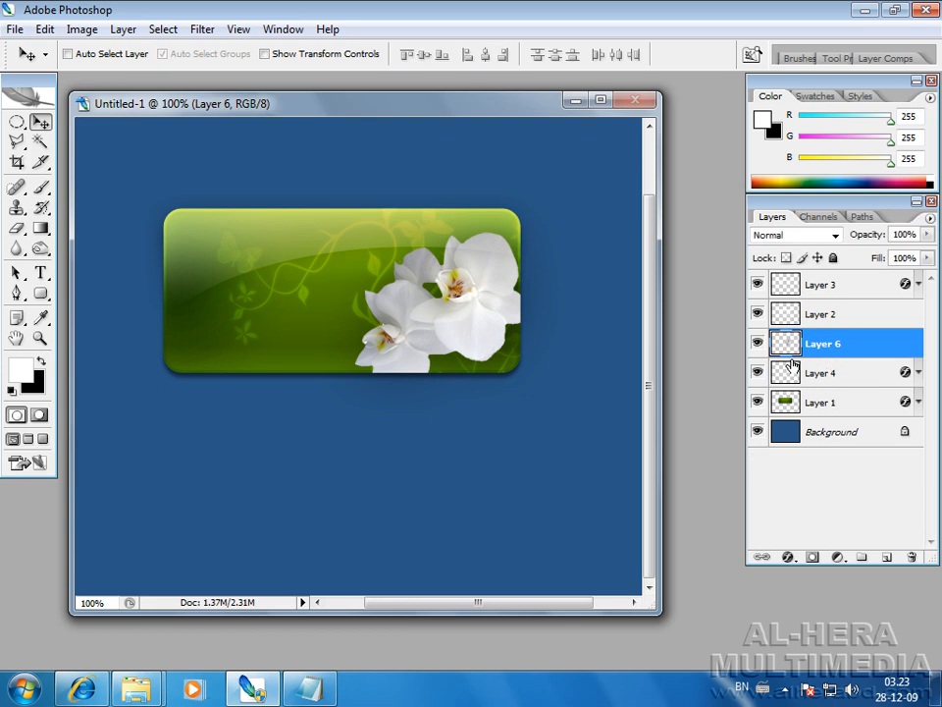
Load Layer 1's outline as a selection, invert it, delete Layer 6's glow outside the button, and deselect.
ctrl+click(789, 404)
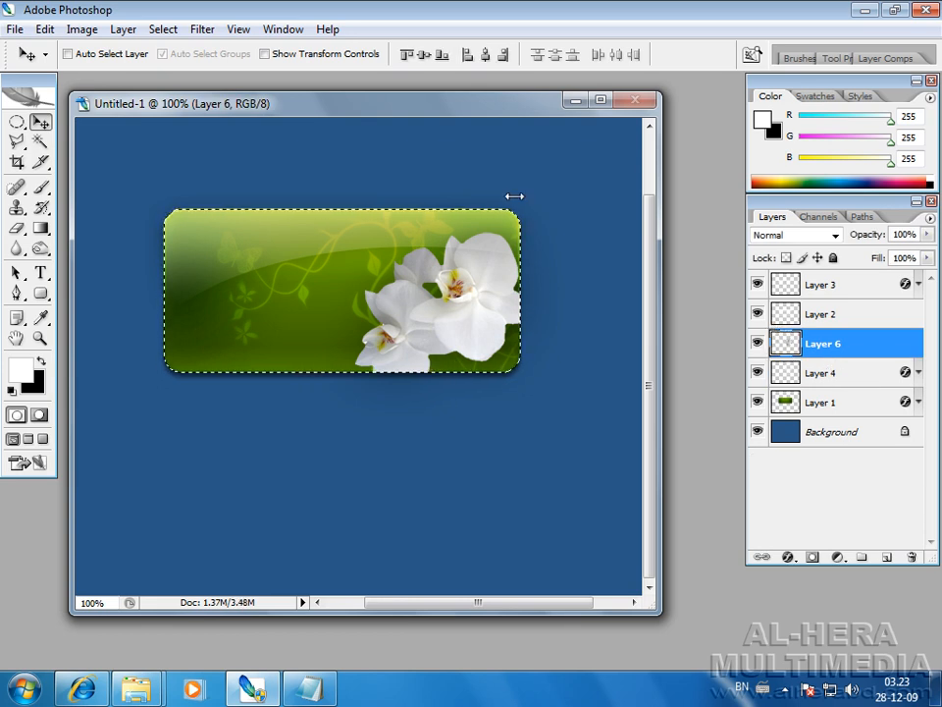
key(ctrl+shift+i)
key(m)
click(134, 141)
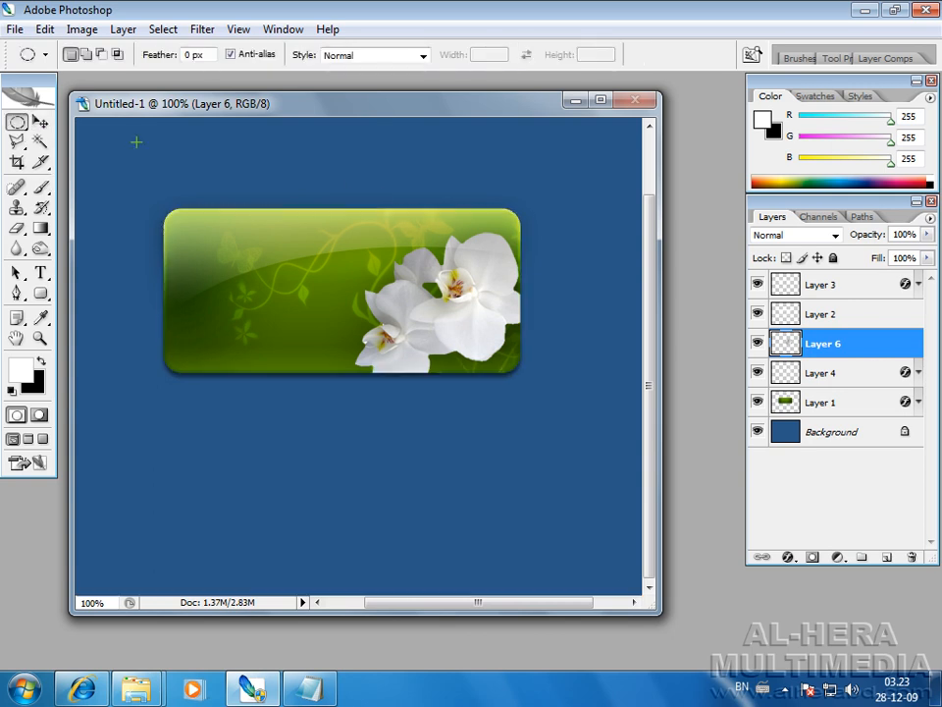
key(v)
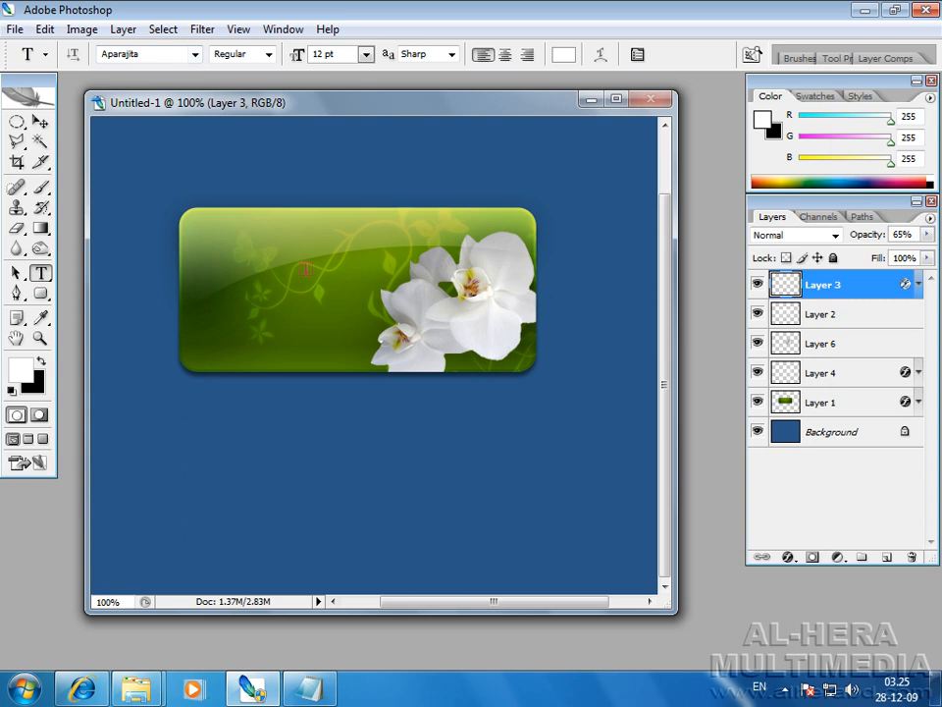
Add the title text "Al-Hera Mulimedia" in 36 pt Aparajita on the upper-left part of the button.
click(214, 255)
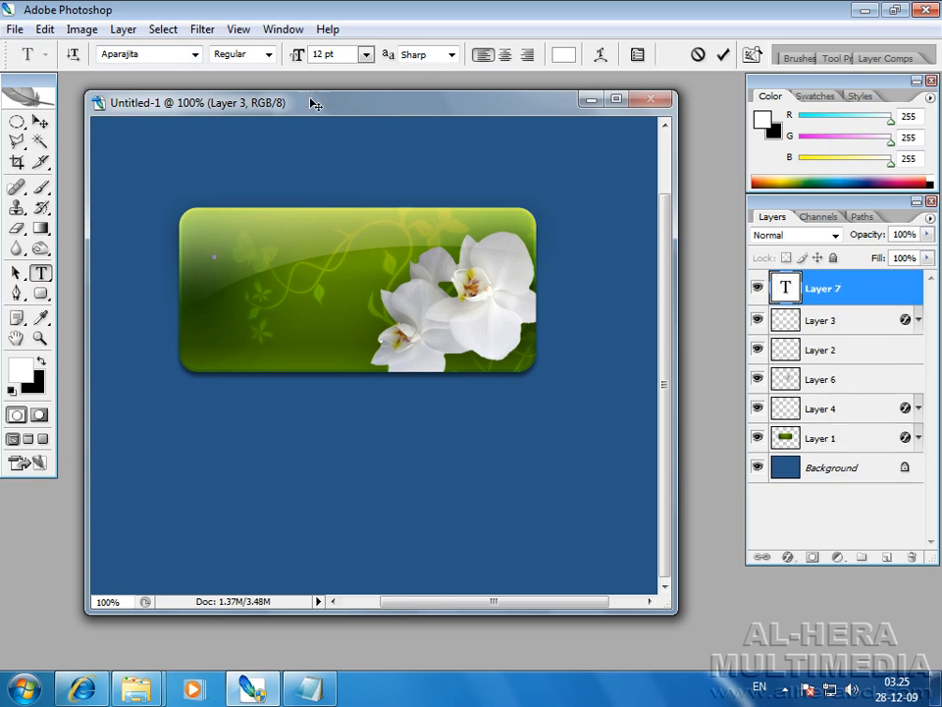
click(366, 54)
click(348, 305)
text(Al)
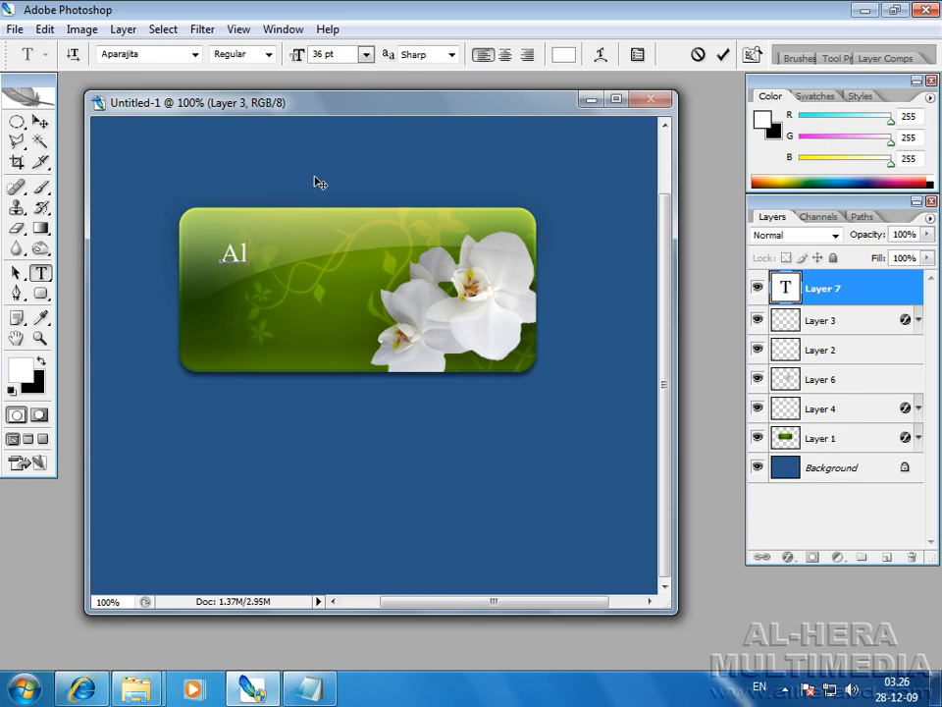
text(-Hera Muli)
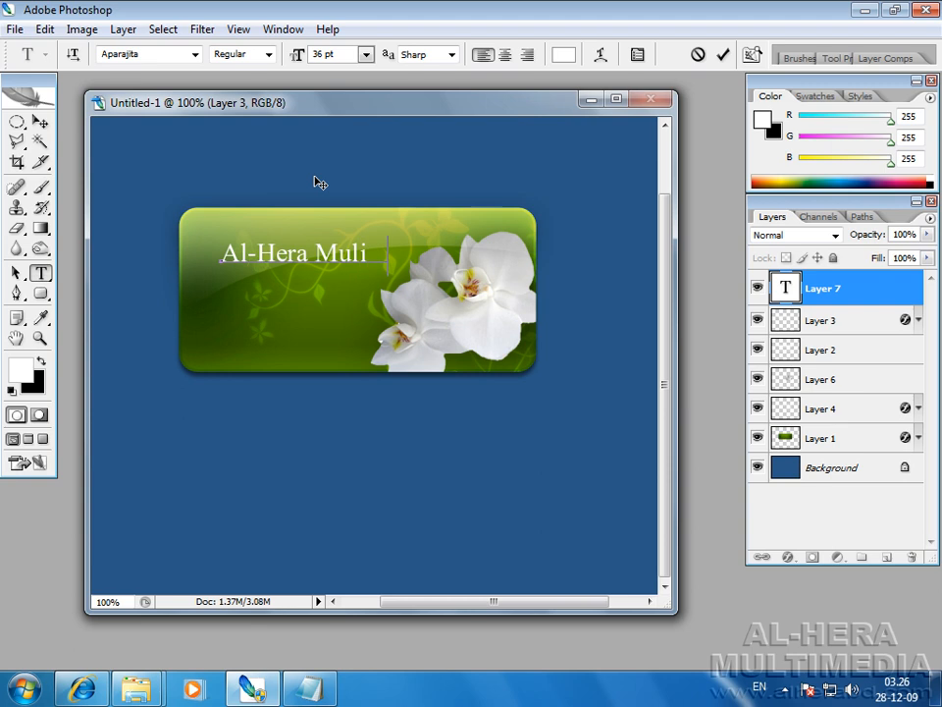
text(media)
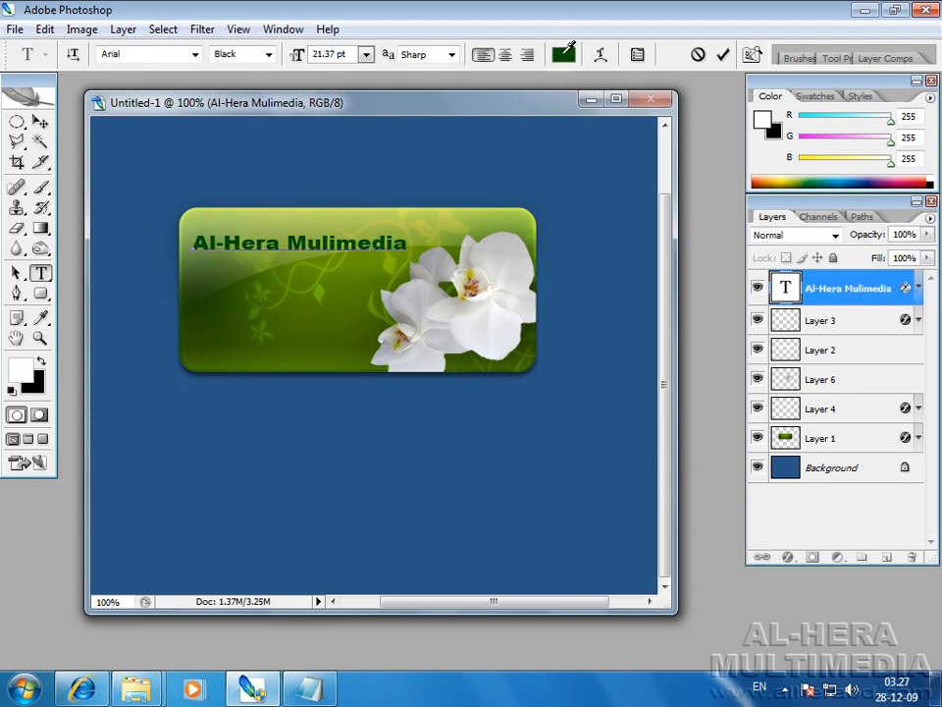
Change the "Al-Hera Mulimedia" title's text color to white (ffffff).
click(566, 51)
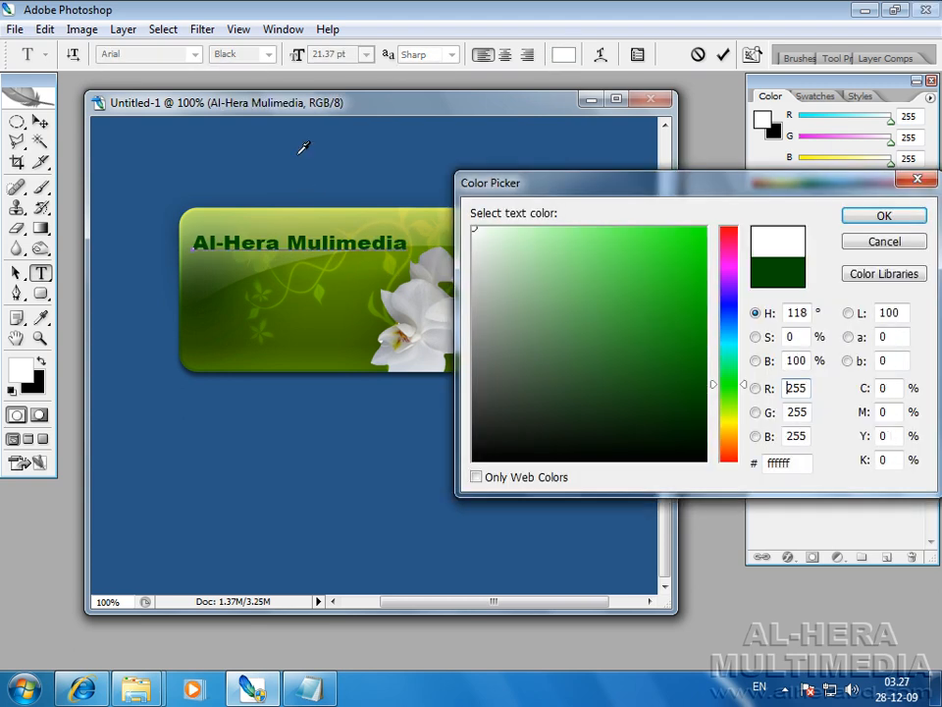
click(859, 214)
click(41, 121)
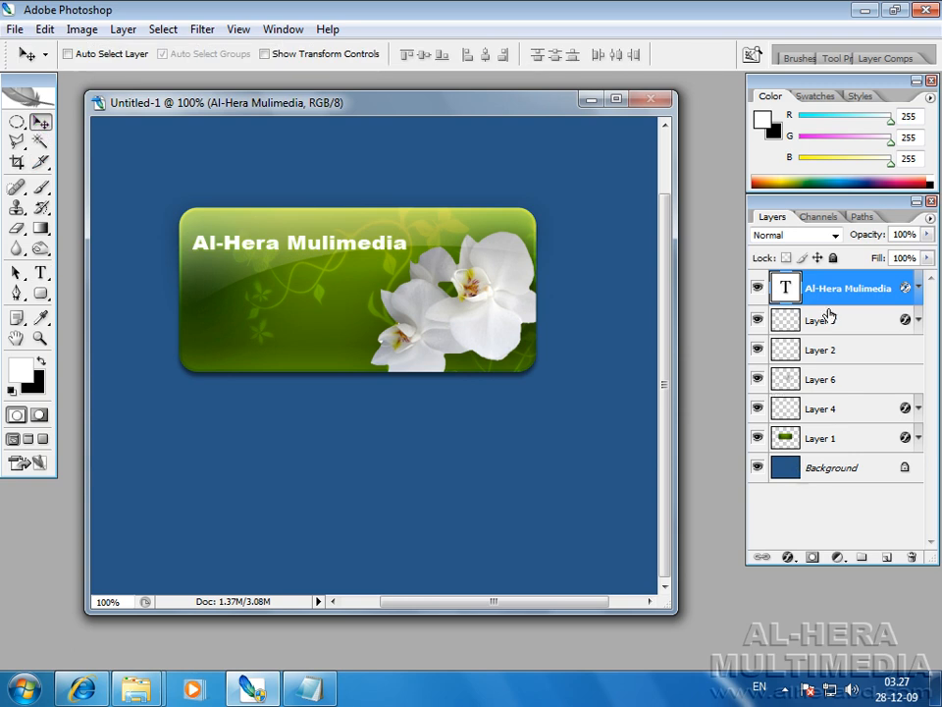
Enable a drop shadow on the title text layer and set the shadow color to a dark olive green.
double_click(909, 290)
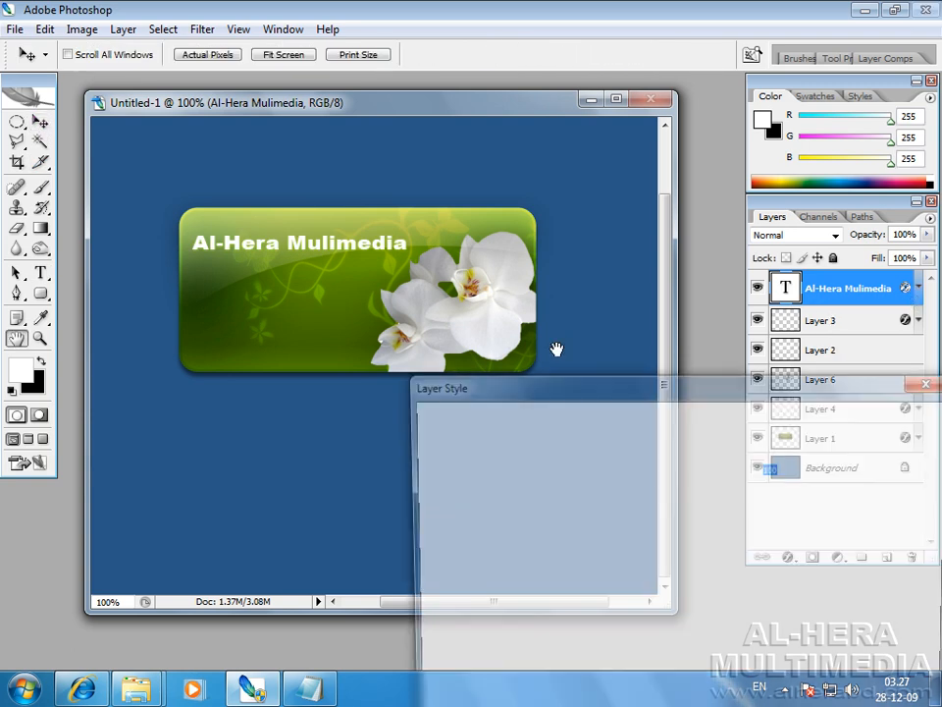
click(491, 464)
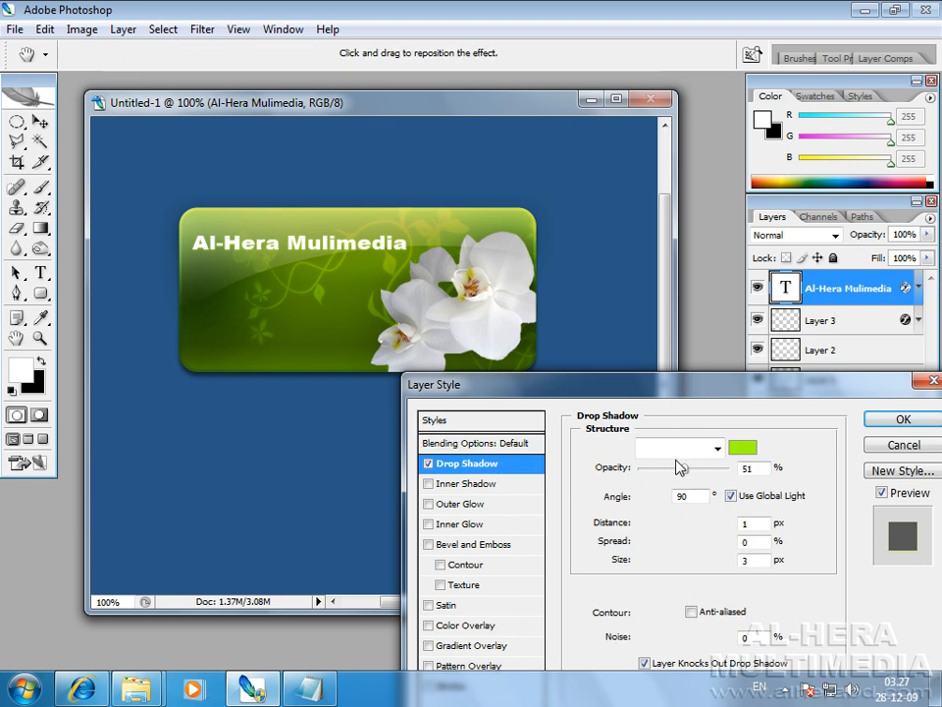
click(748, 446)
drag(667, 340, 728, 386)
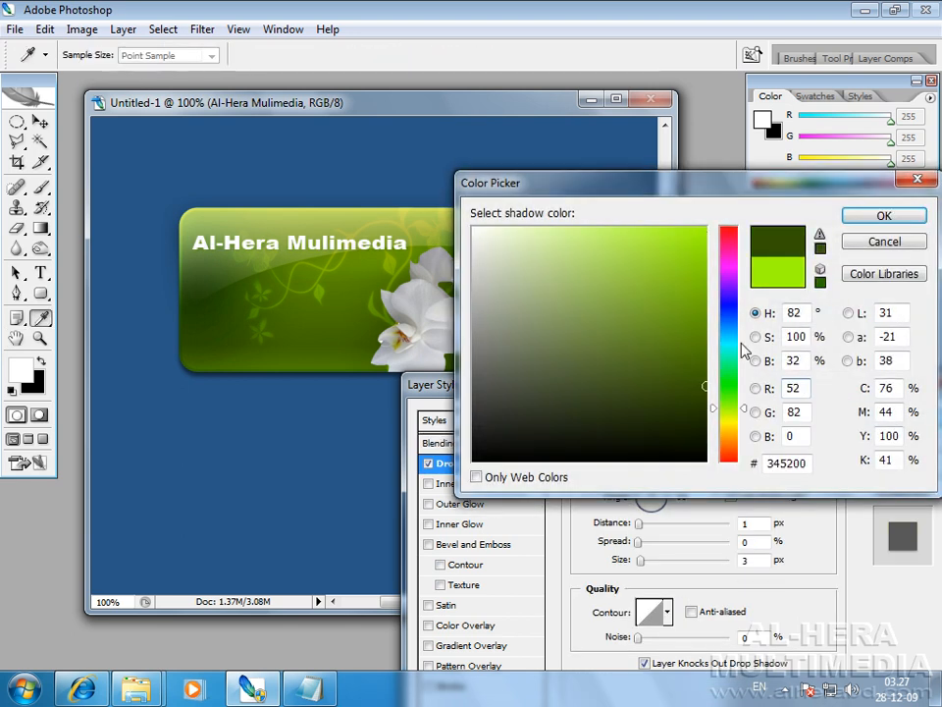
click(709, 397)
click(884, 216)
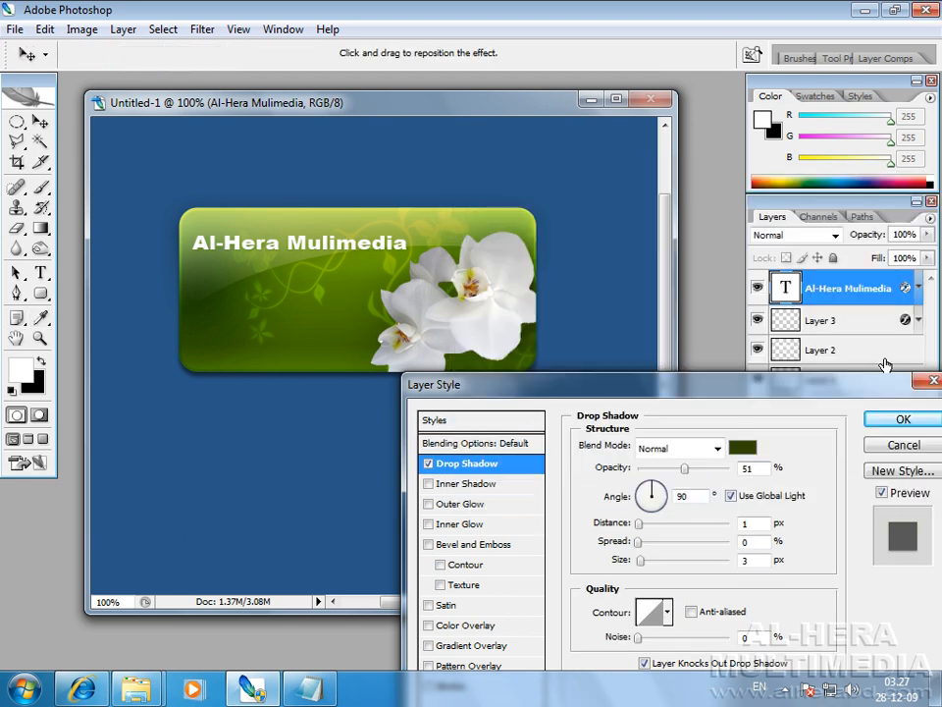
click(898, 419)
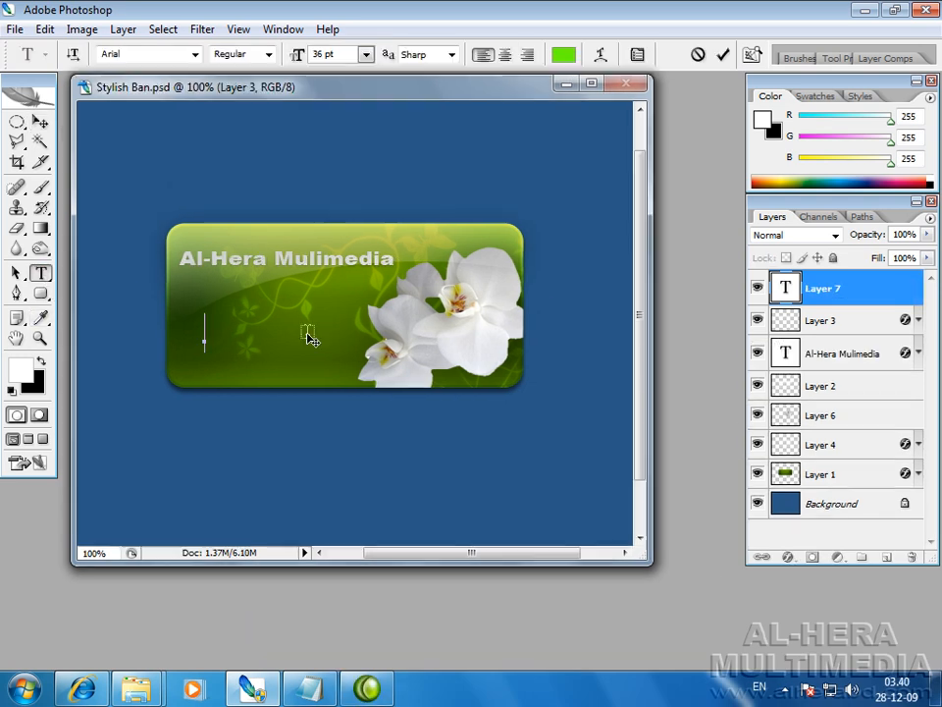
Add the green text "Click here to enter", scale it down to about 19.53 pt, and place it in the button's lower-left corner.
text(Click)
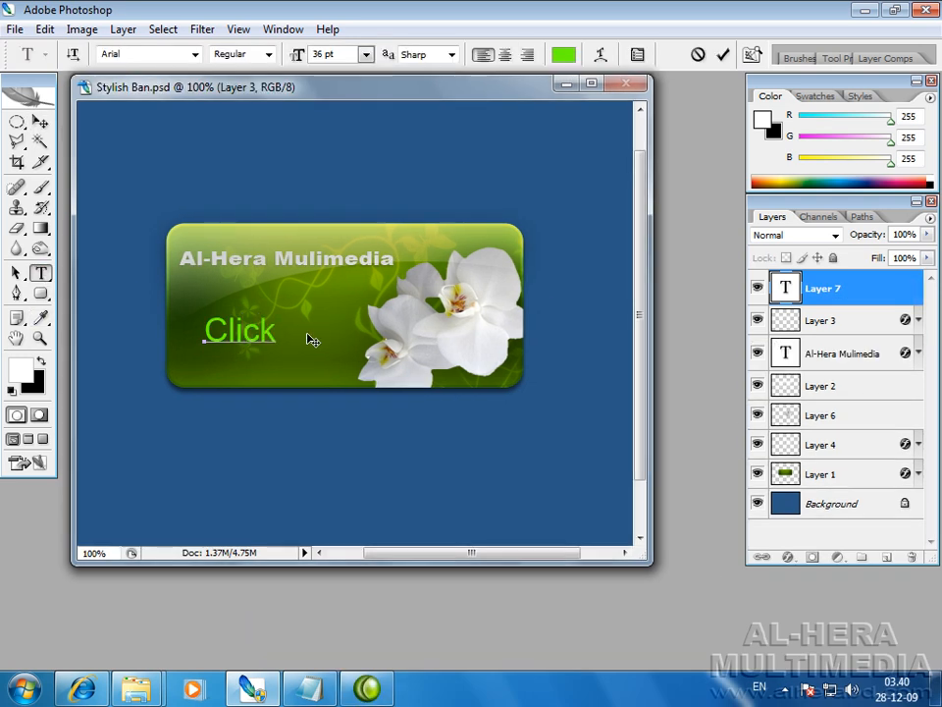
text( here to enter)
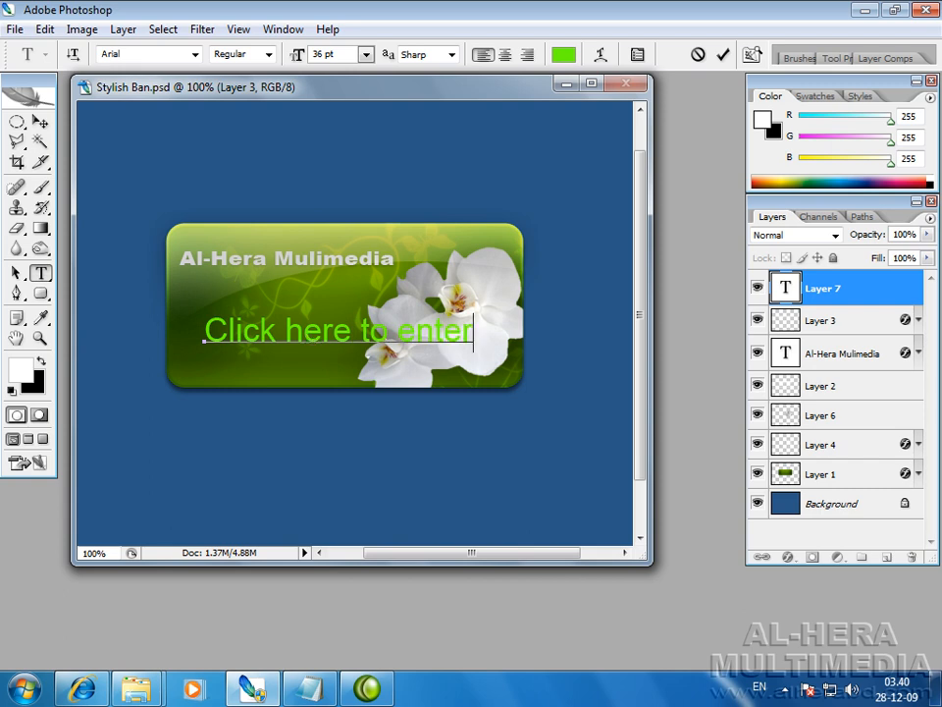
click(39, 121)
key(ctrl+t)
drag(493, 316, 275, 367)
key(Return)
key(Down)
key(Right)
key(Right)
Recolor the "Click here to enter" text with a bright, fully saturated green.
click(40, 273)
click(181, 362)
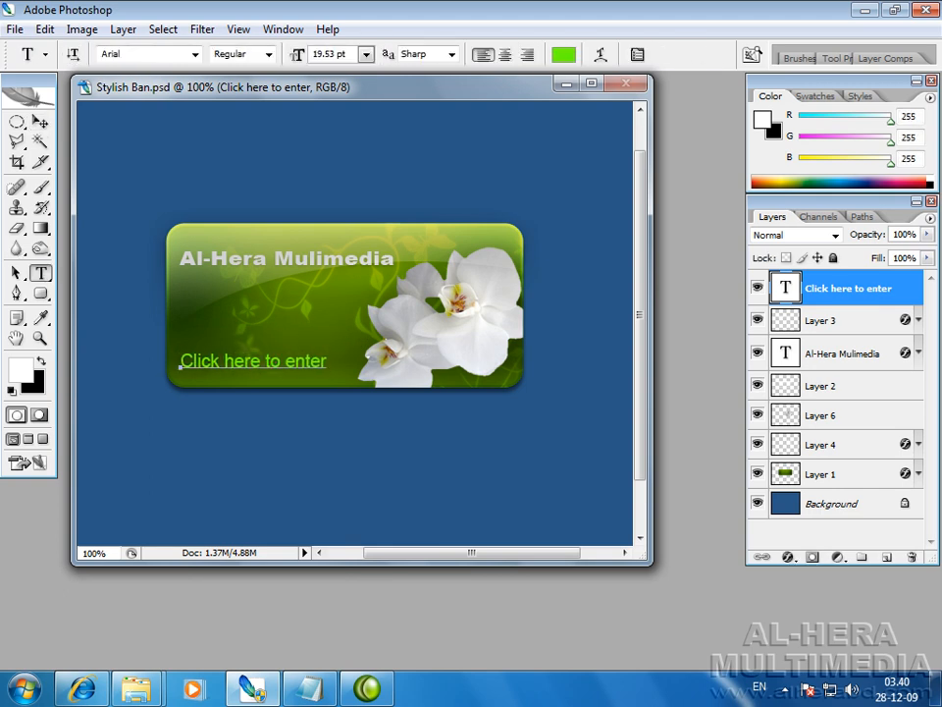
click(563, 54)
drag(697, 296, 727, 235)
click(869, 219)
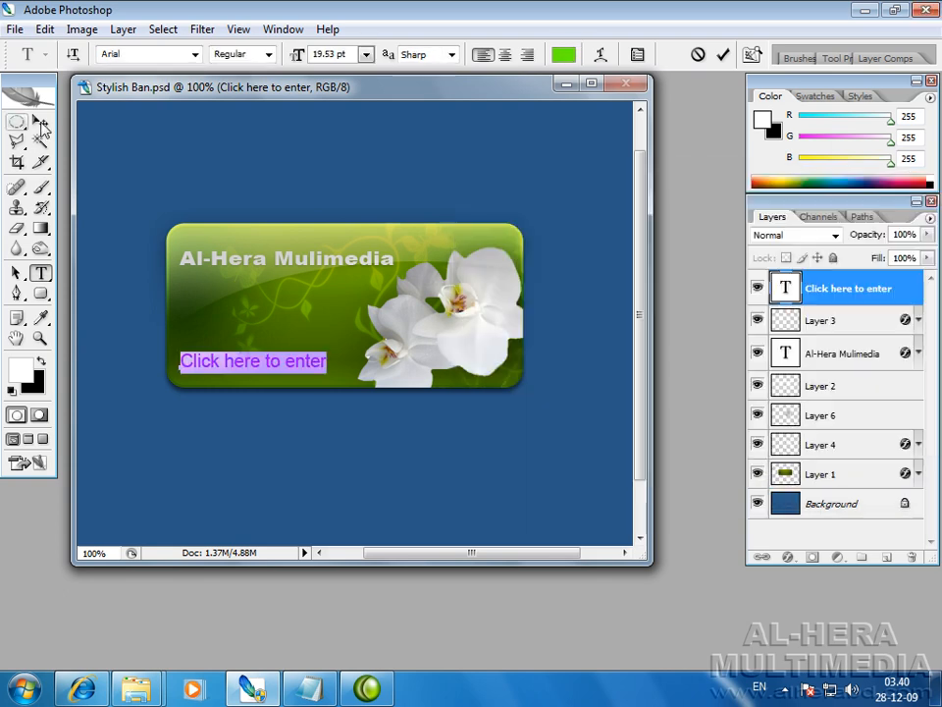
click(40, 120)
Set the "Click here to enter" text layer's opacity to 50%.
click(928, 235)
drag(892, 262, 852, 247)
drag(911, 236, 856, 241)
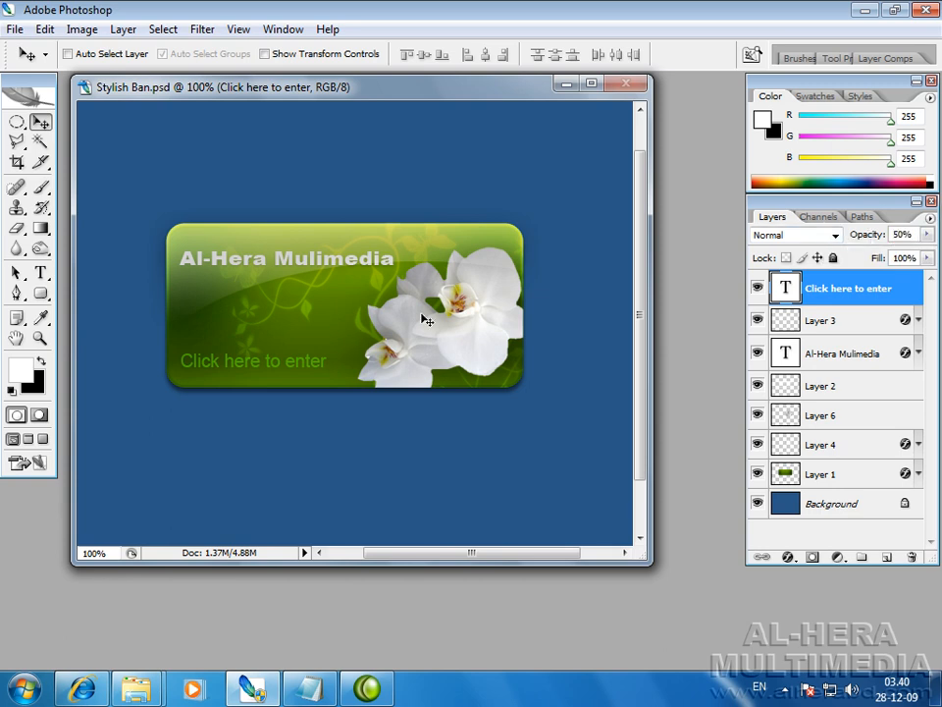
mouse_move(642, 280)
mouse_down()
mouse_move(644, 259)
mouse_move(645, 297)
mouse_up()
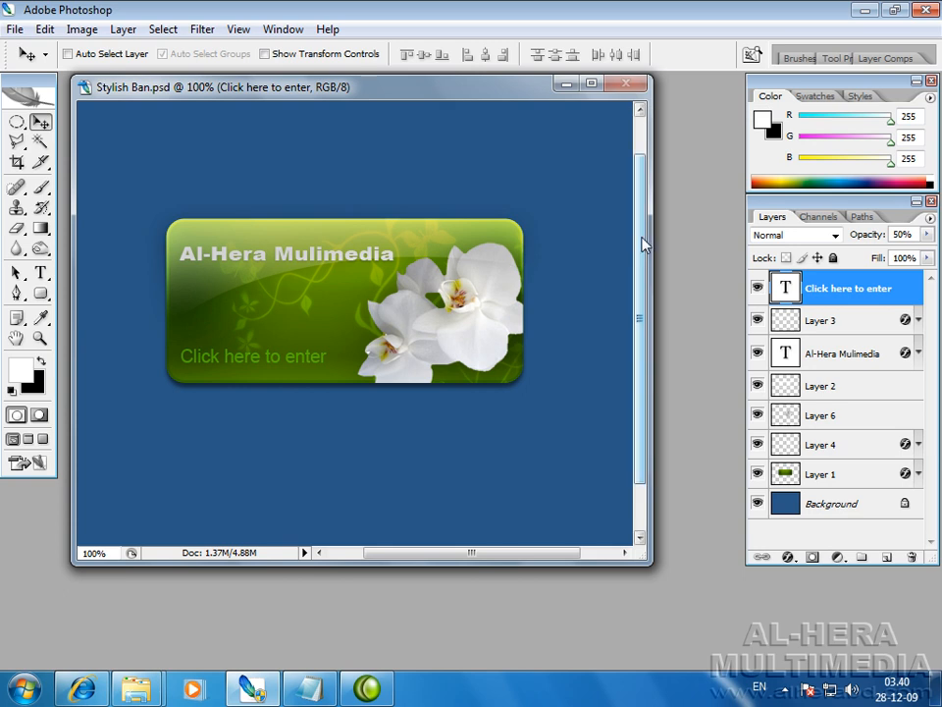
drag(642, 247, 640, 255)
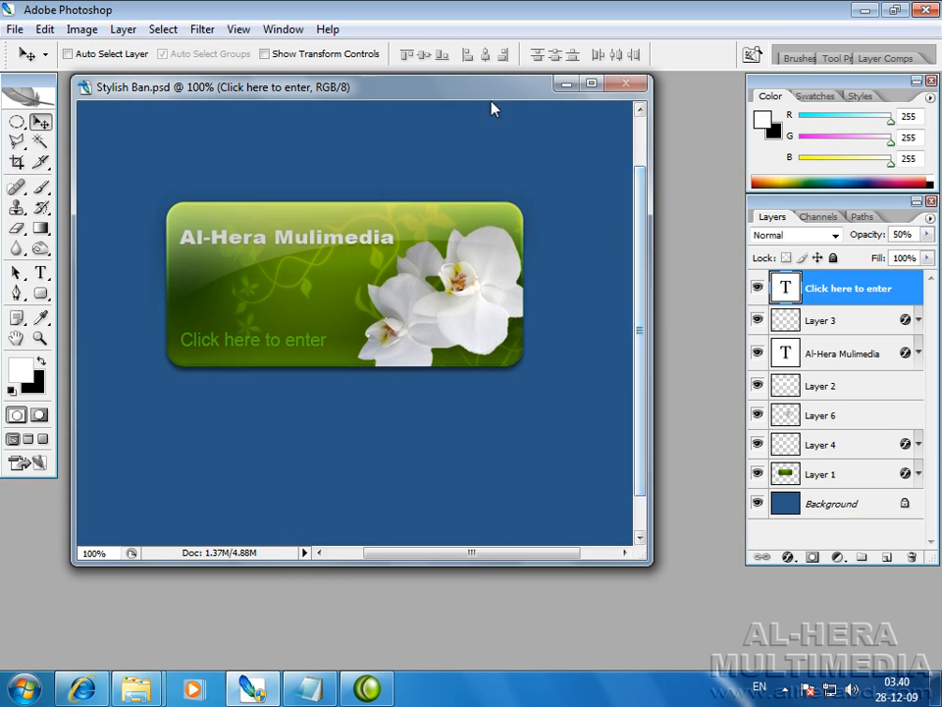